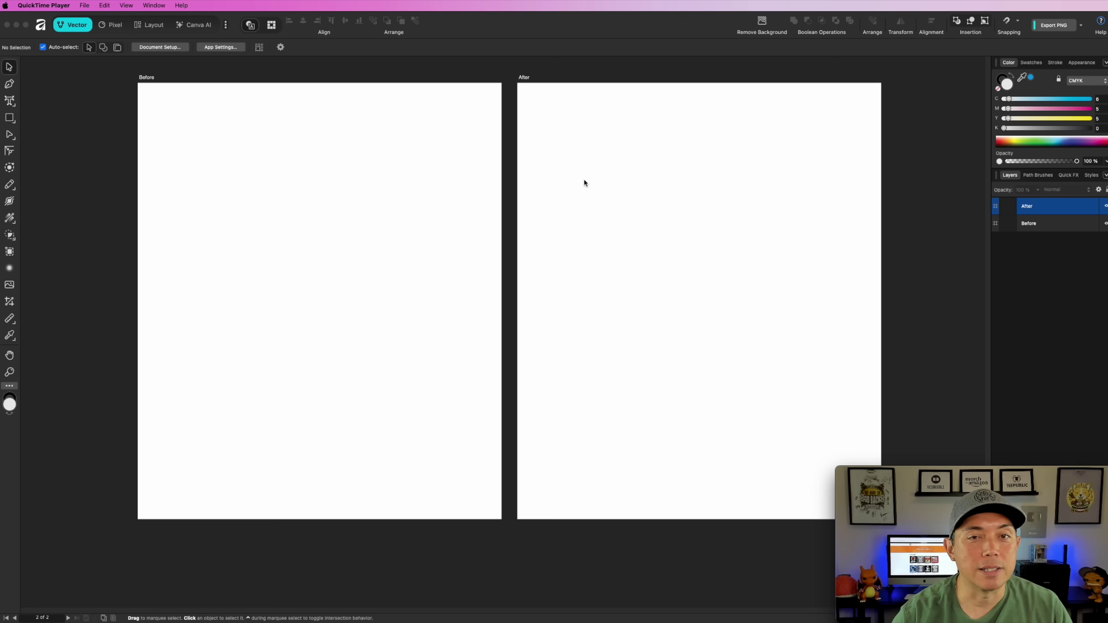
Place WATERMELON LOW RES.png from Finder on the Before artboard, sized to most of the artboard's width.
key("super+Tab")
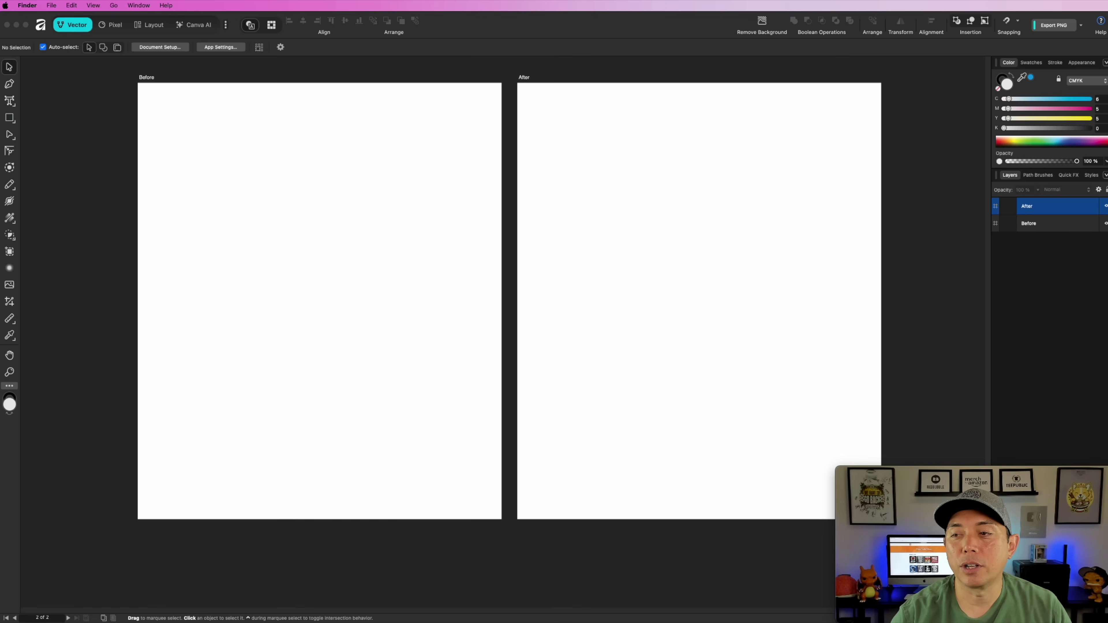
left_click_drag(648, 230, 236, 197)
left_click_drag(281, 240, 475, 477)
left_click_drag(391, 359, 358, 339)
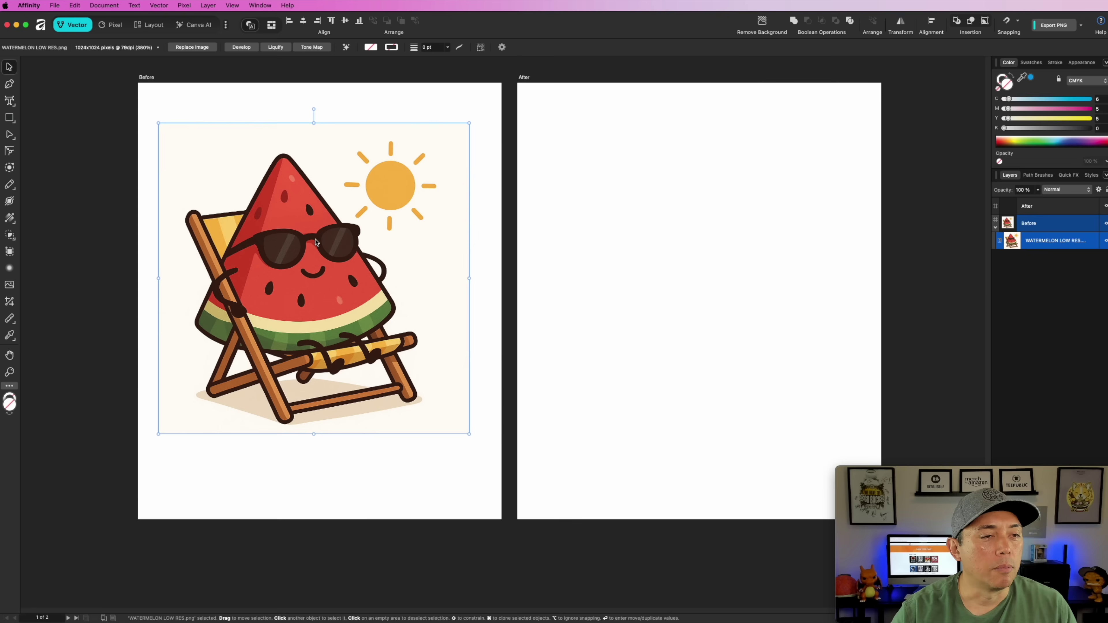
Duplicate the watermelon image onto the After artboard and reposition the original on the Before artboard.
left_click_drag(300, 245, 688, 261)
left_click(234, 210)
left_click_drag(271, 217, 294, 209)
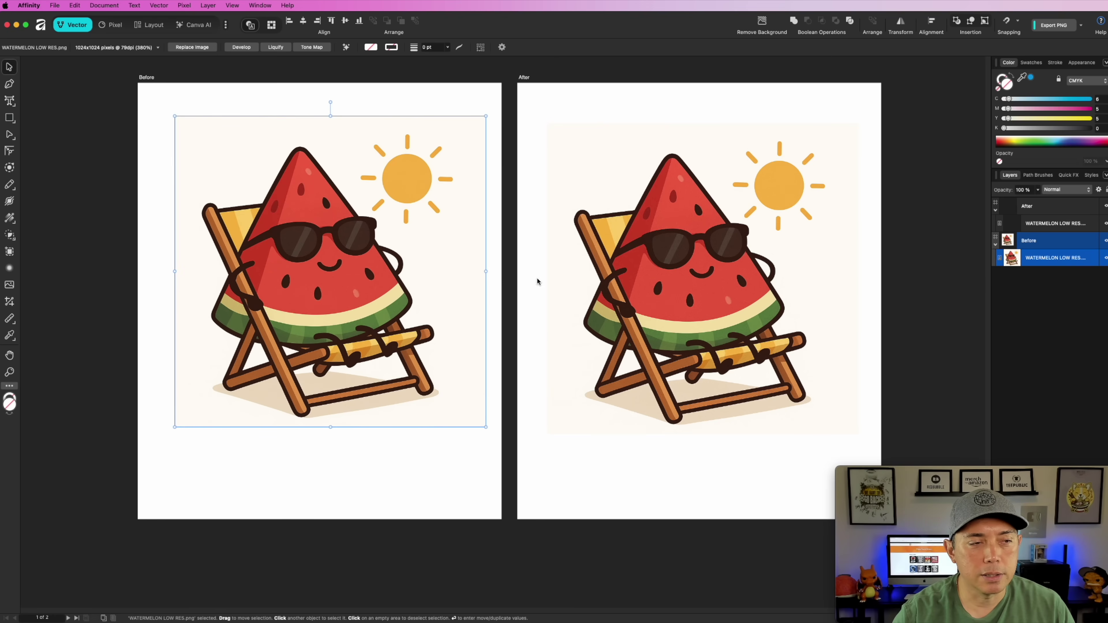
left_click_drag(392, 247, 386, 250)
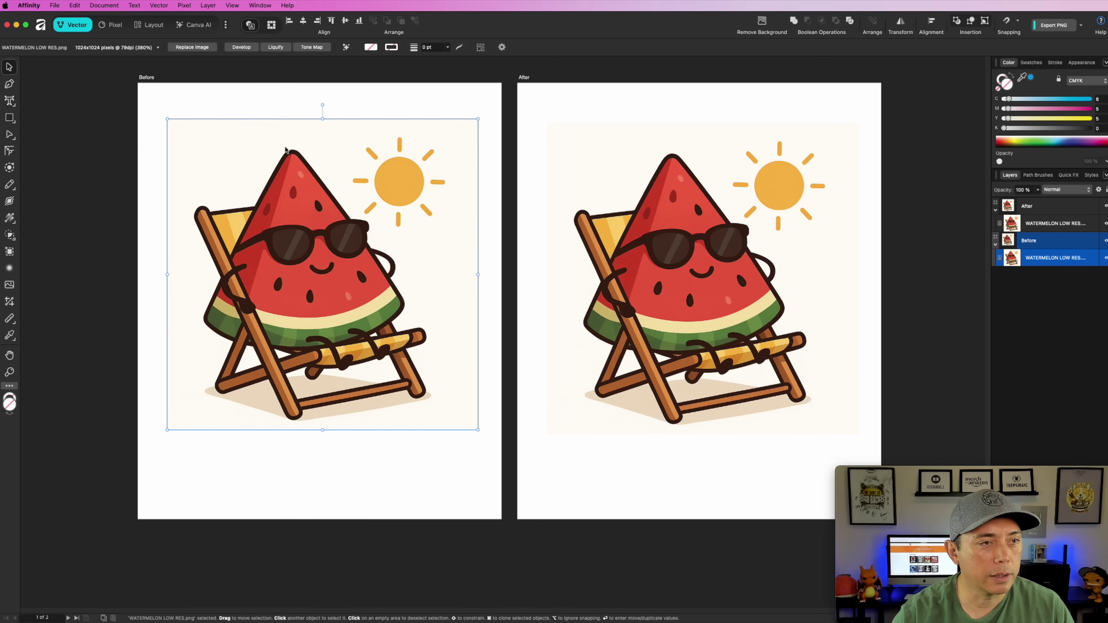
left_click_drag(302, 241, 298, 240)
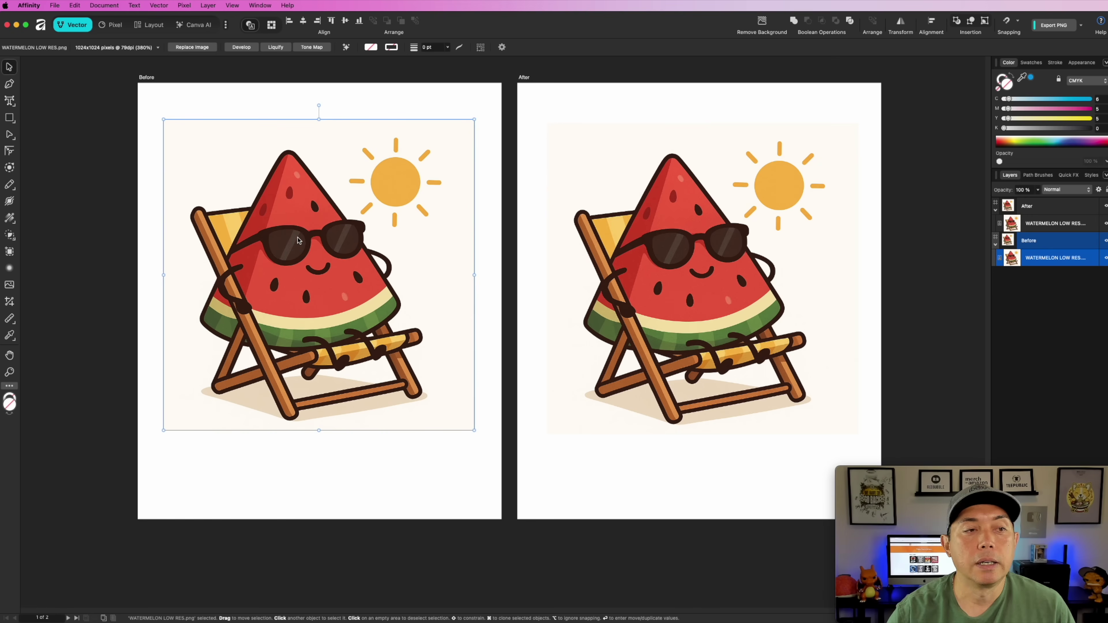
Convert the watermelon image on the After artboard to vector curves with Image Trace, checking the Assistant settings on the way.
left_click(643, 222)
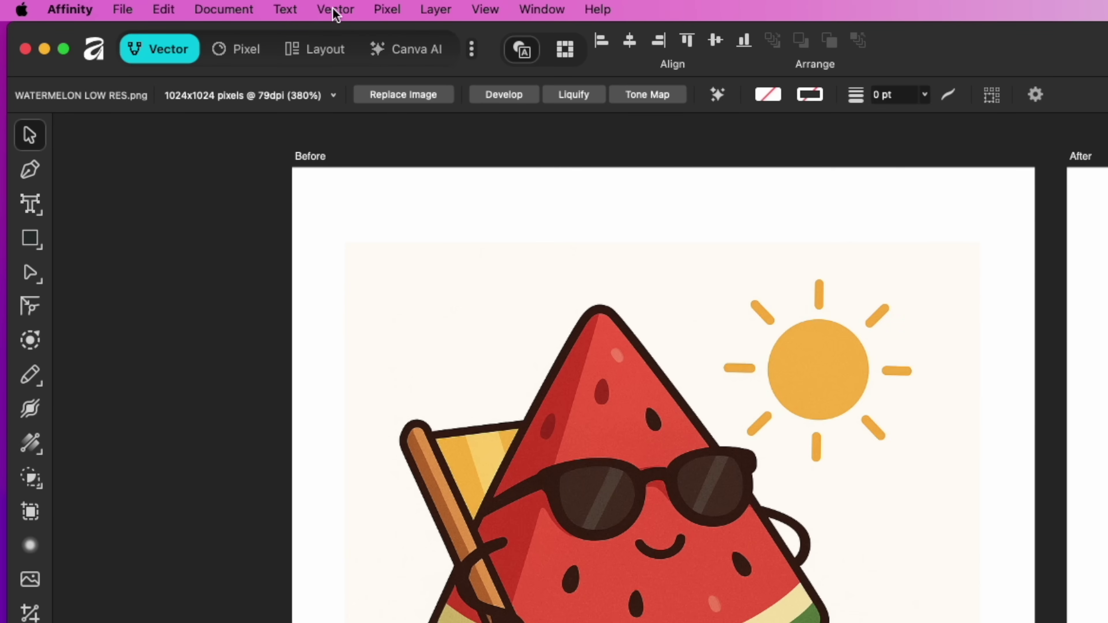
left_click(158, 6)
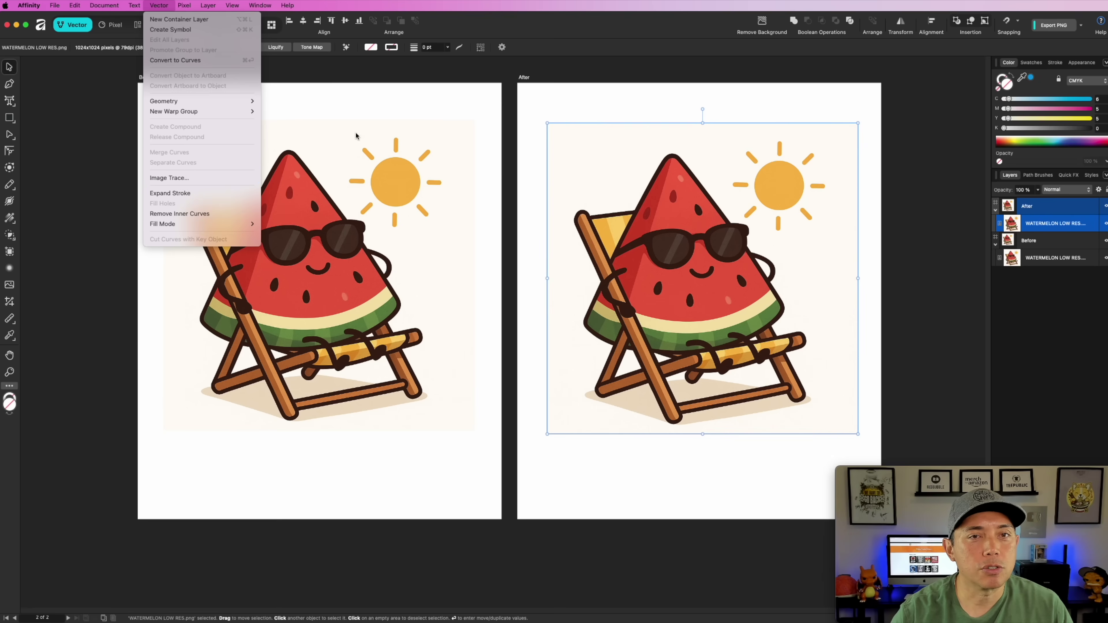
key("Escape")
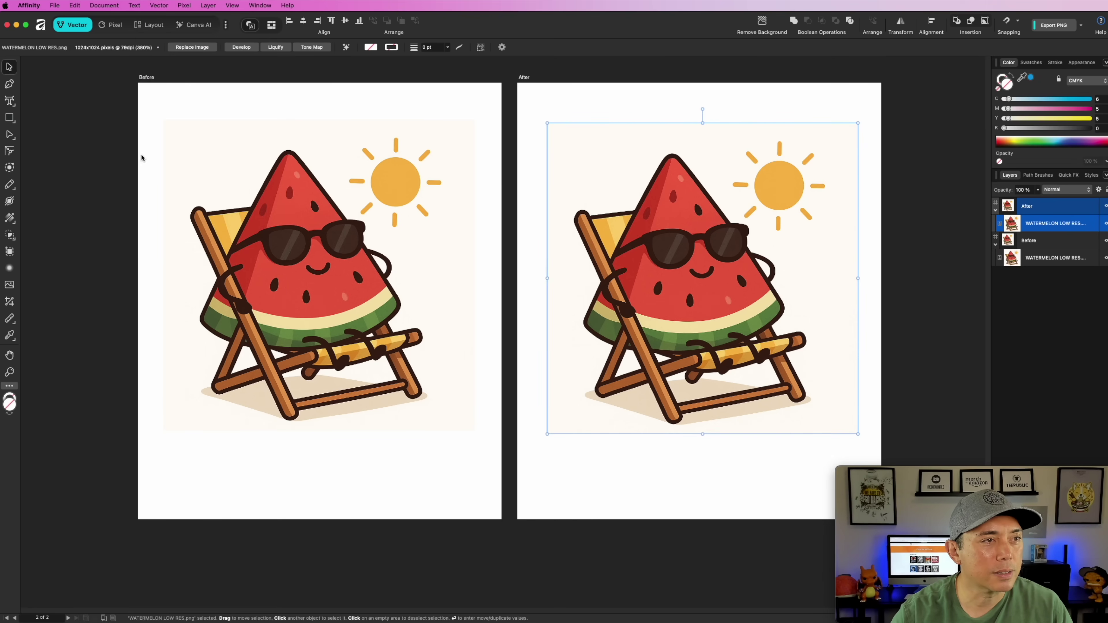
left_click(157, 7)
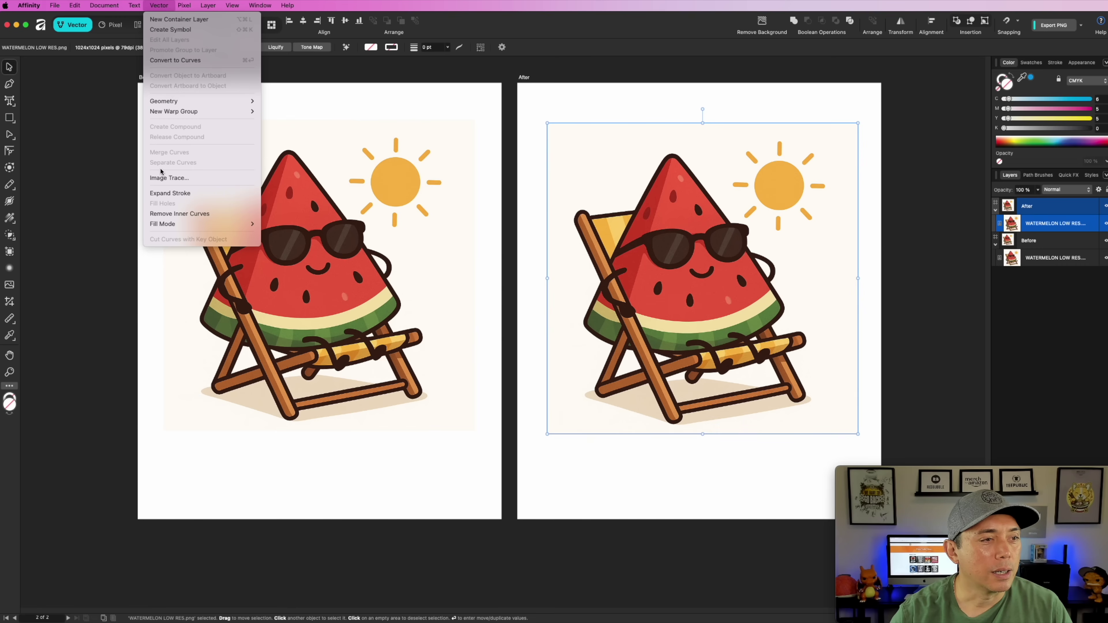
left_click(160, 178)
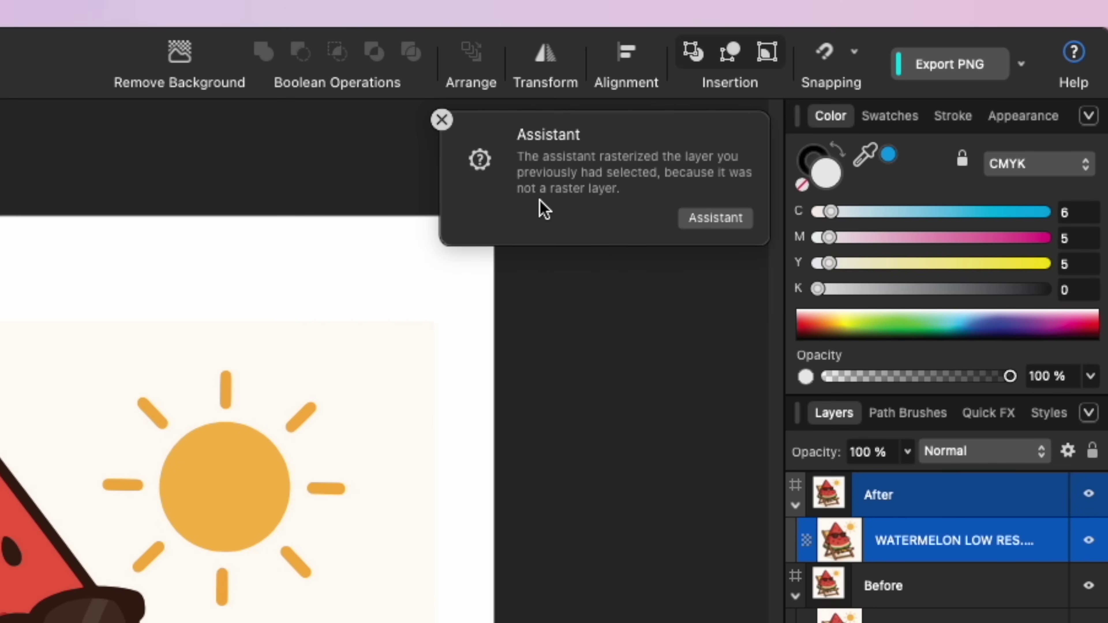
left_click(707, 220)
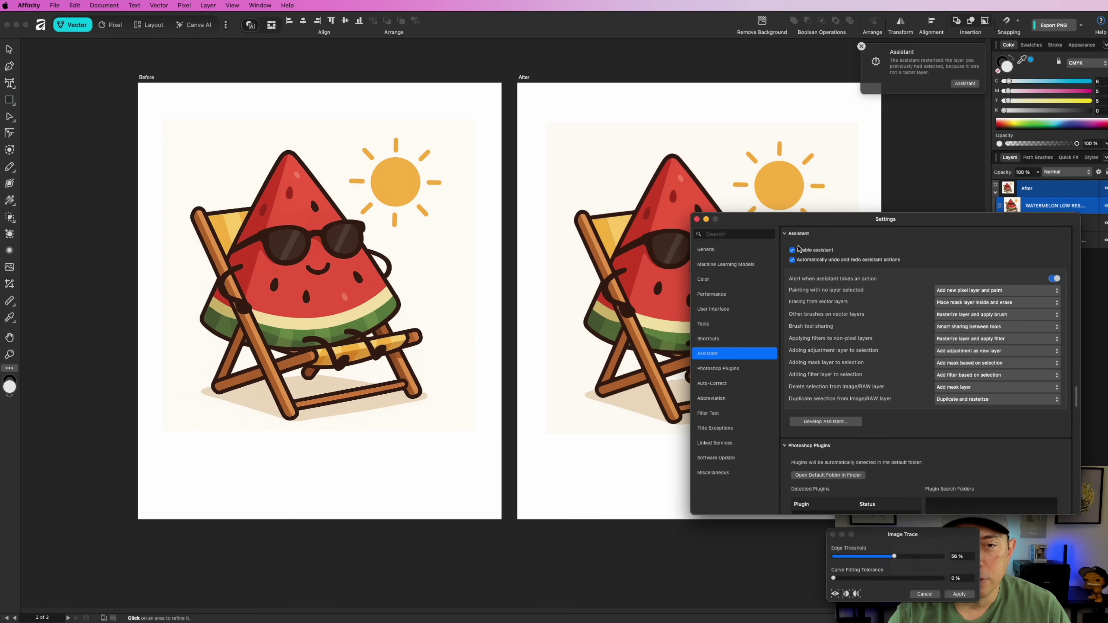
left_click(697, 218)
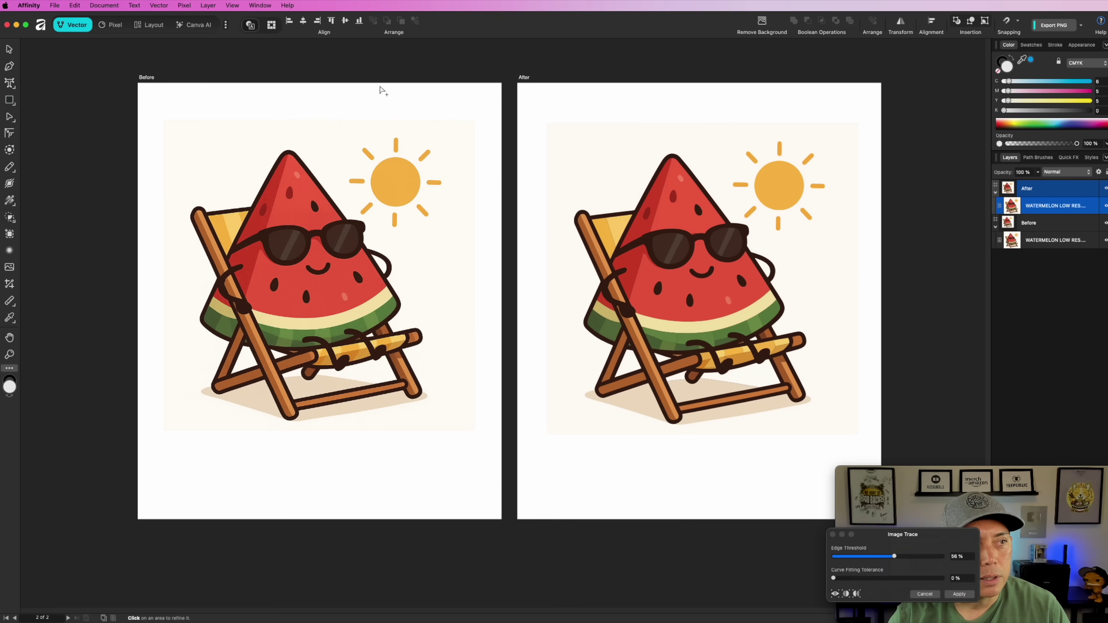
left_click(10, 49)
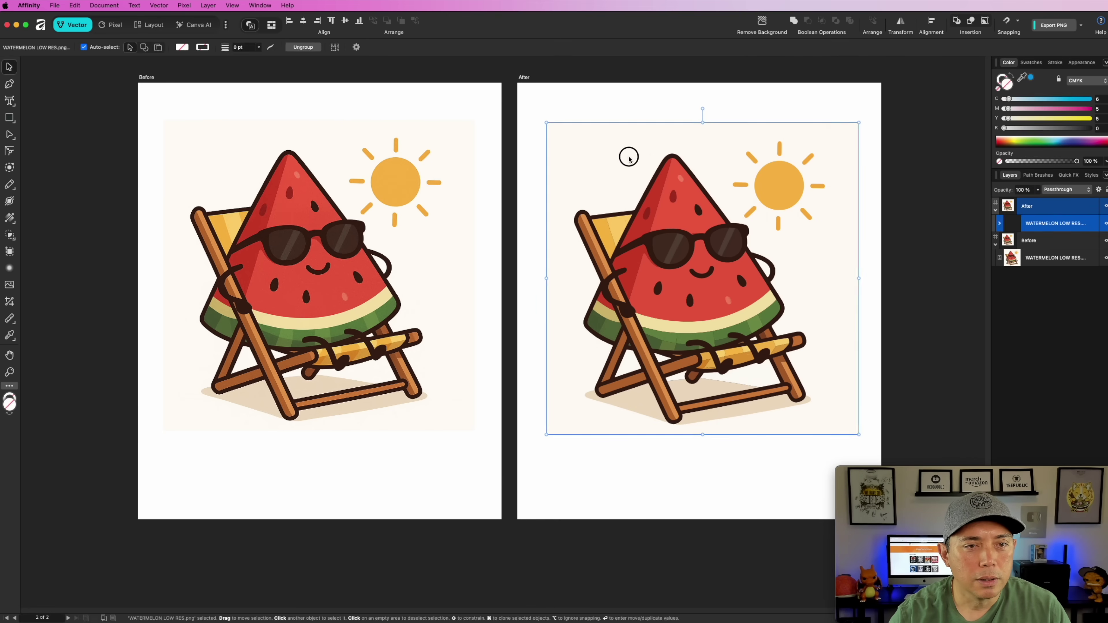
Delete the cream background curve behind the traced watermelon on the After artboard.
left_click(659, 161)
left_click(608, 217)
left_click_drag(609, 217, 597, 155)
key("Delete")
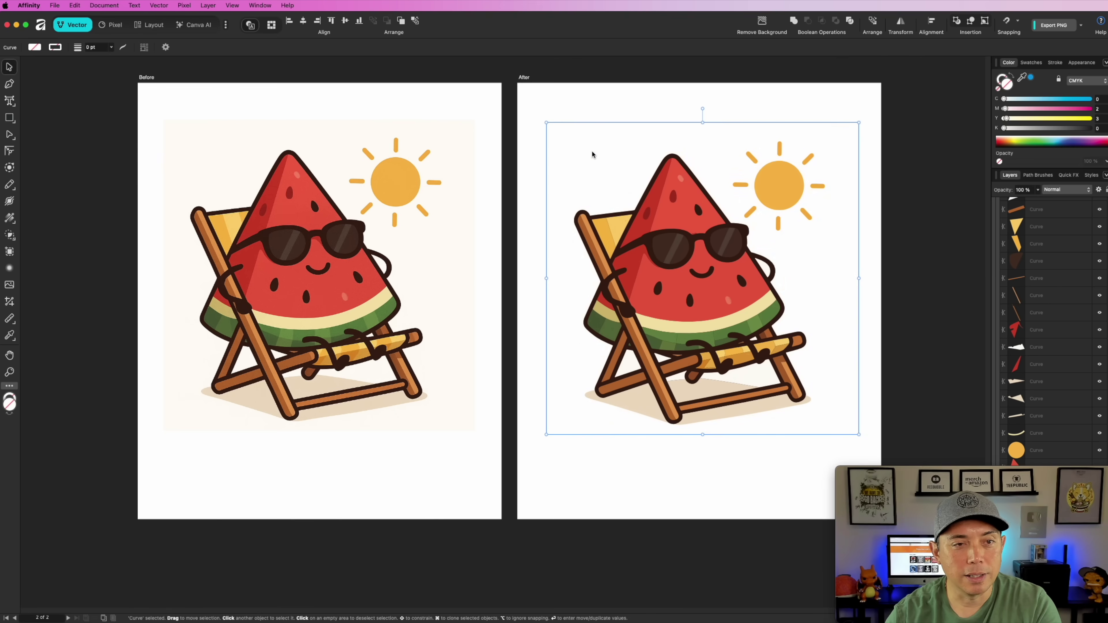
left_click(592, 151)
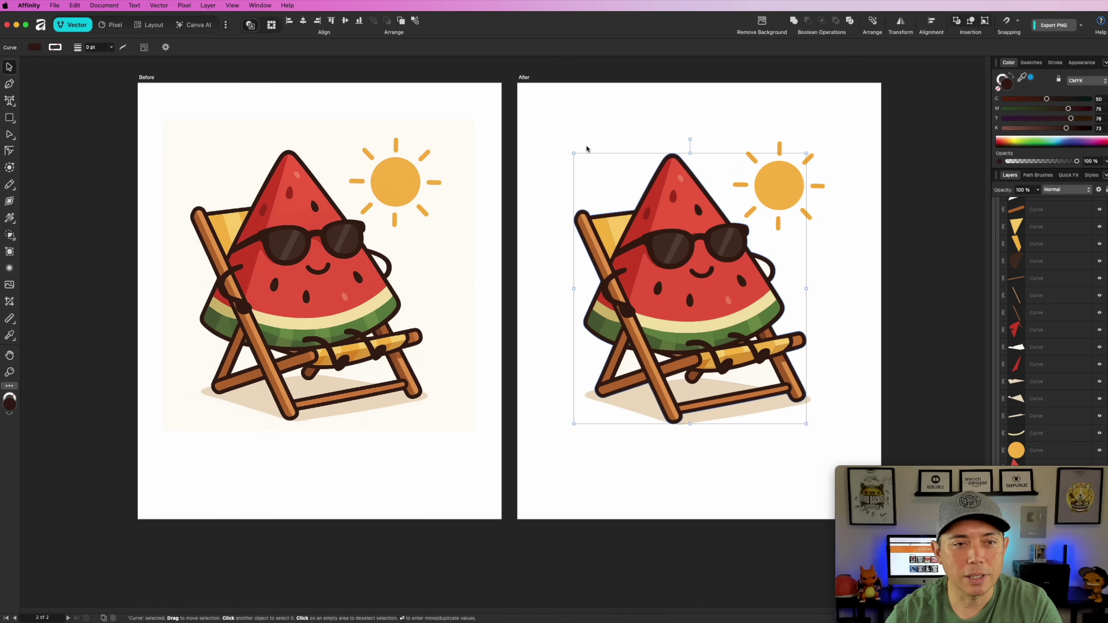
Inspect the traced sun and its rays as separate curves with the Node tool.
key("a")
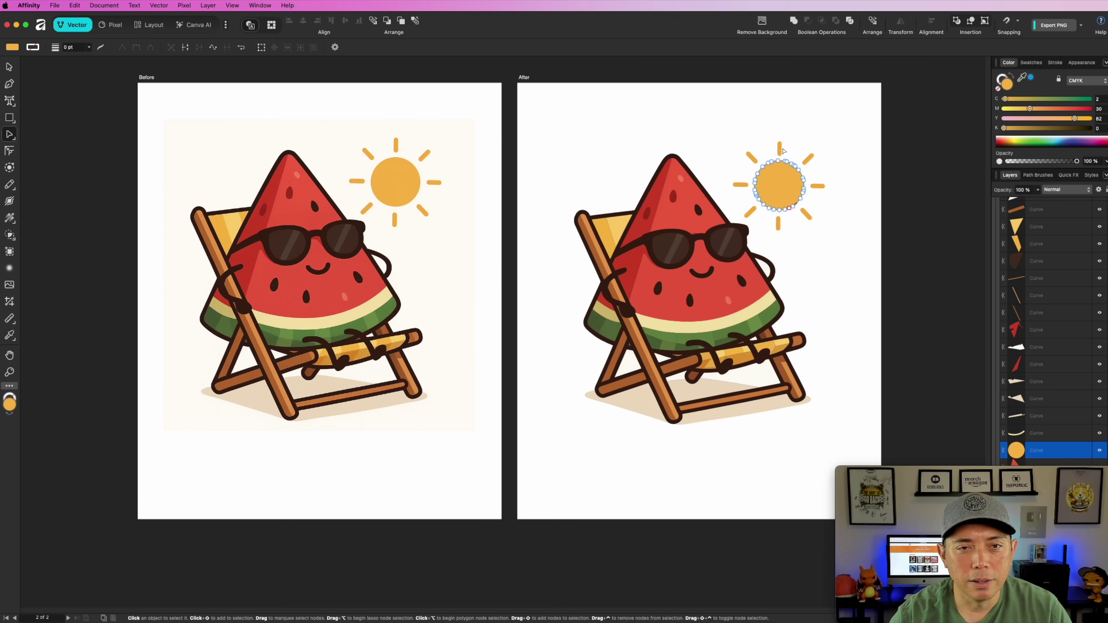
left_click(779, 149)
left_click(809, 161)
left_click(780, 285)
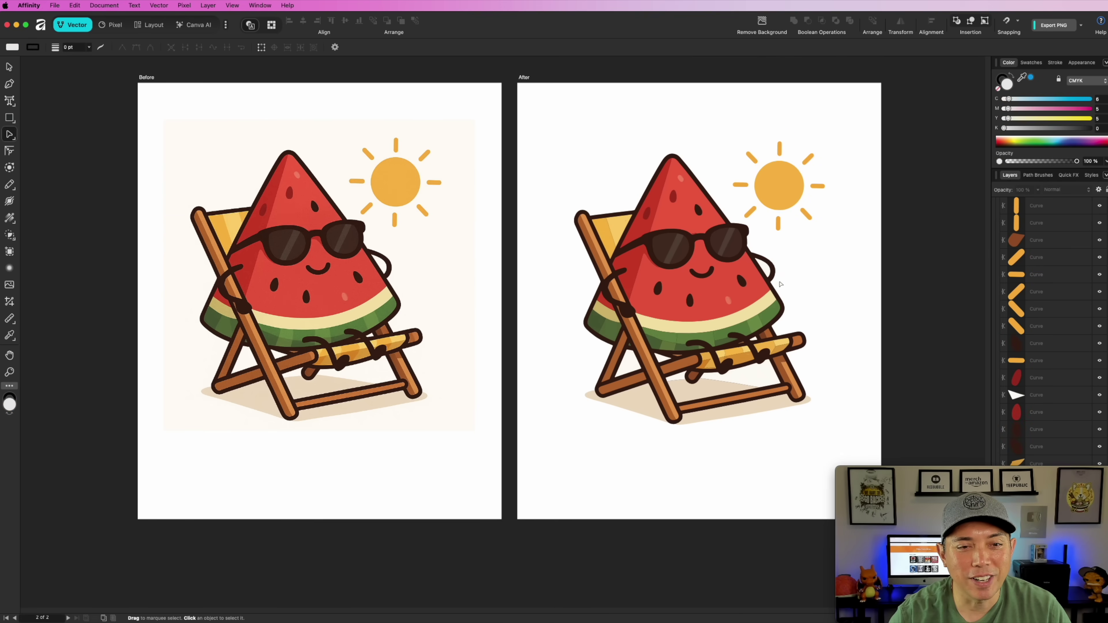
Compare the original watermelon image with its traced version up close.
scroll(617, 366, "up", 5)
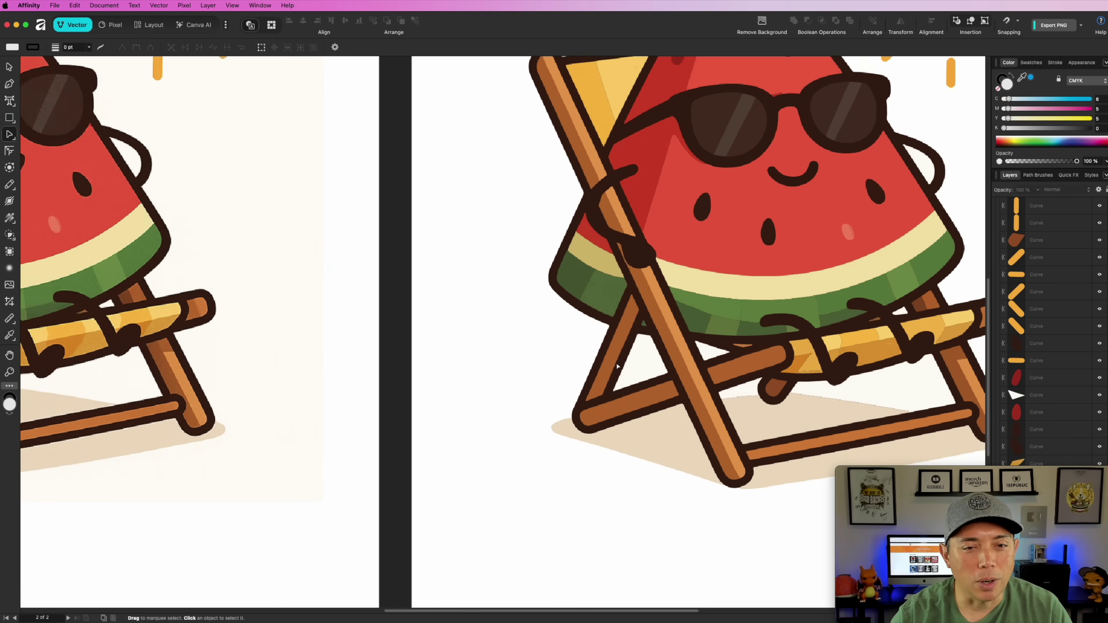
scroll(392, 245, "down", 3)
scroll(684, 356, "right", 5)
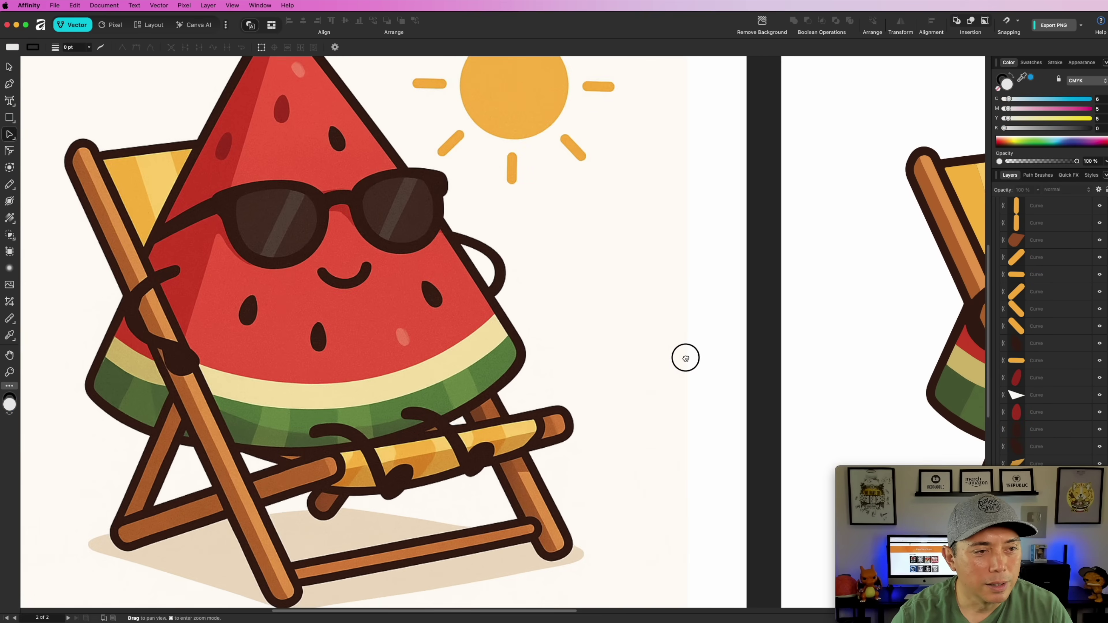
scroll(125, 389, "up", 3)
left_click_drag(126, 388, 714, 365)
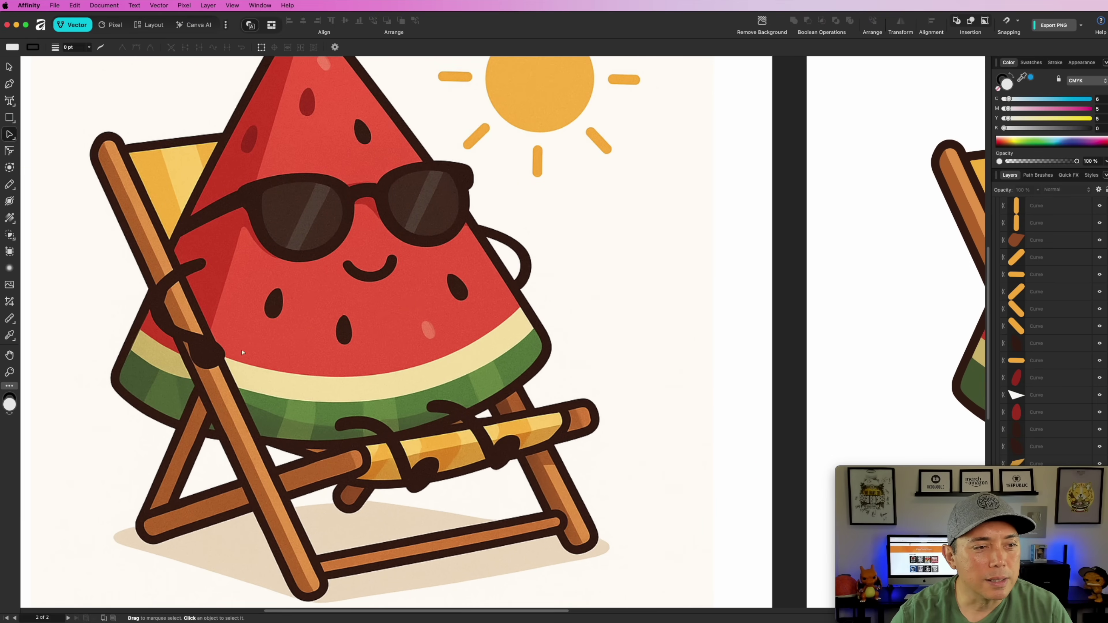
left_click_drag(750, 238, 456, 227)
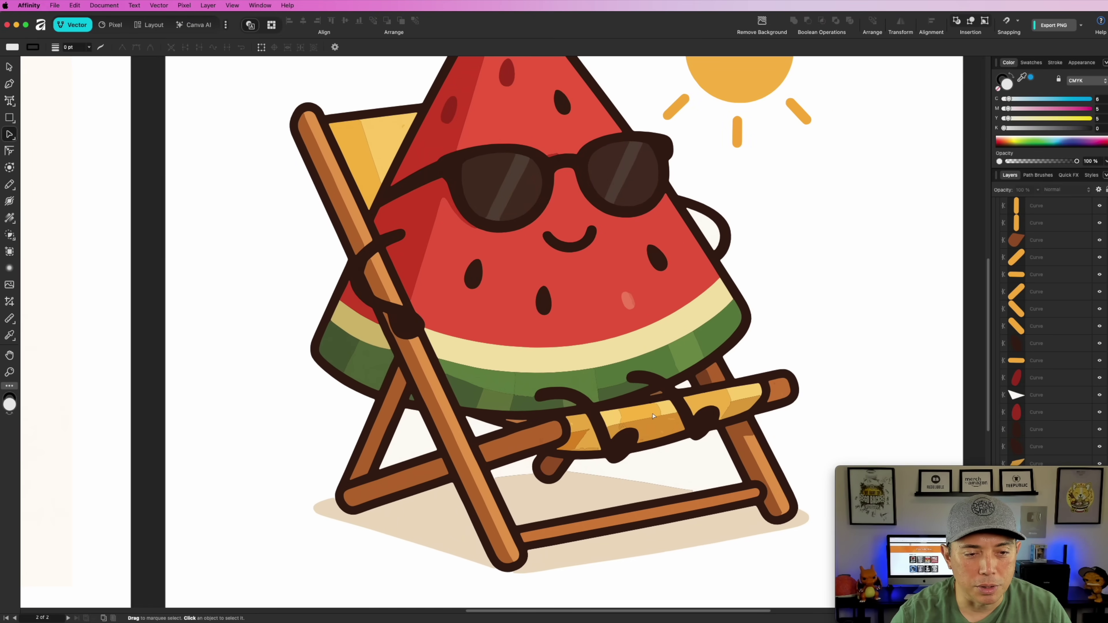
Examine the nodes of the traced illustration's dark outline curve.
left_click(627, 444)
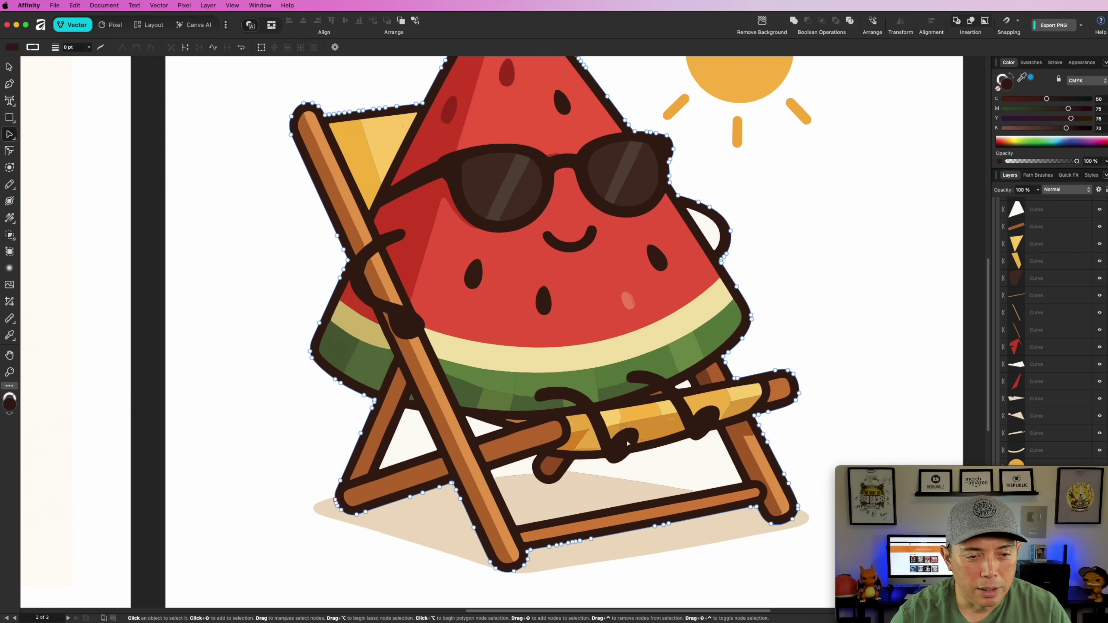
key("v")
key("a")
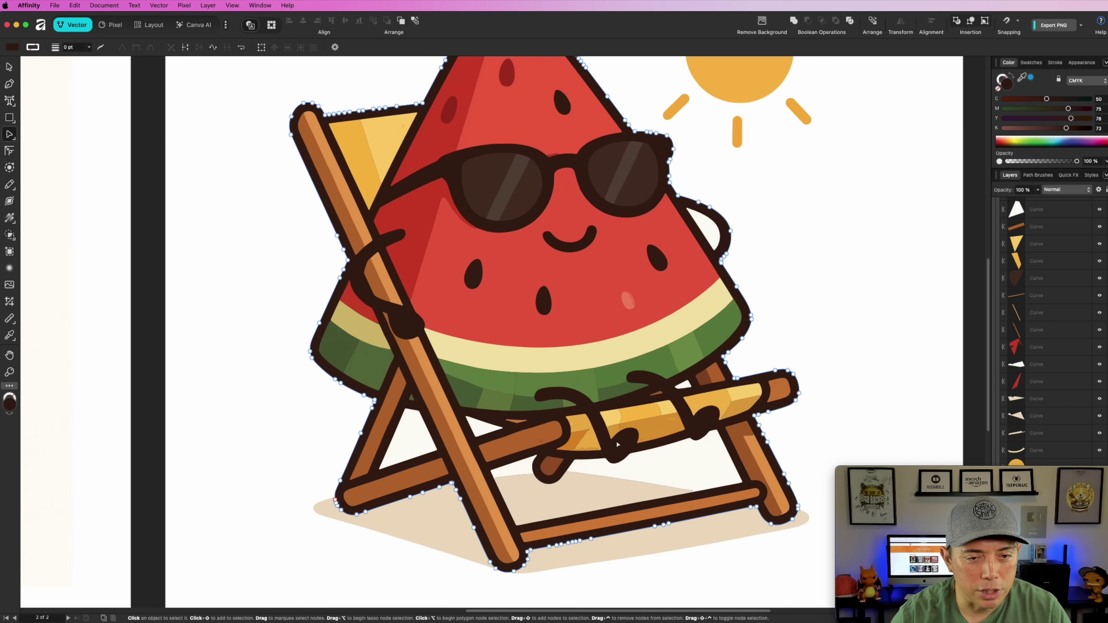
Recolor the traced sun and all eight rays pure yellow, CMYK 0, 0, 100, 0.
scroll(674, 377, "up", 5)
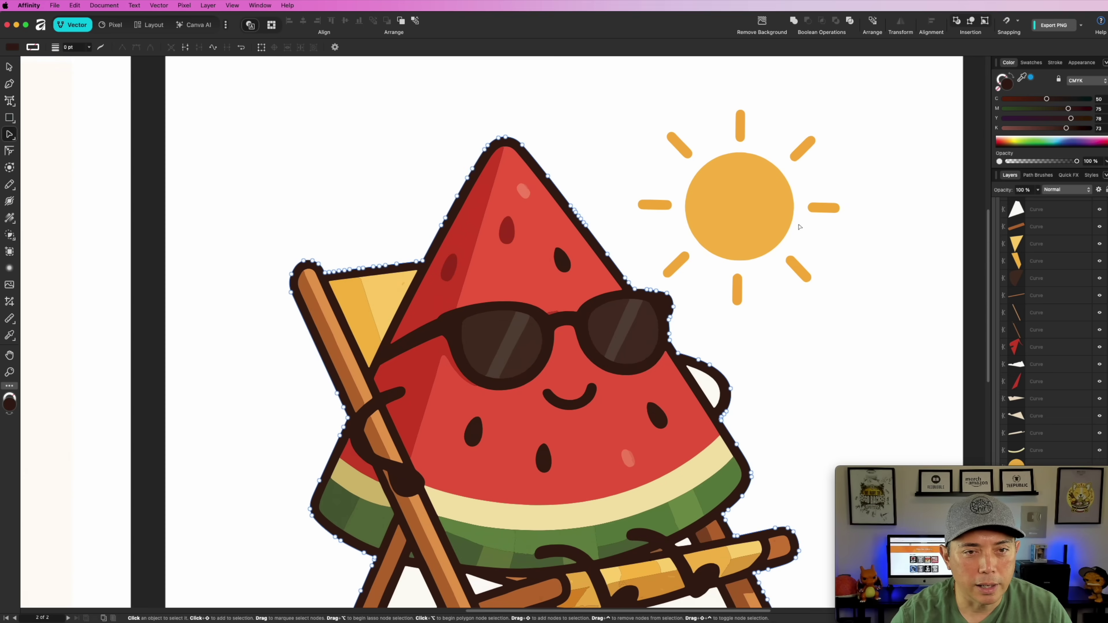
left_click(761, 208)
left_click(740, 126, "shift")
left_click(678, 144, "shift")
left_click(650, 206, "shift")
left_click(682, 263, "shift")
left_click(737, 291, "shift")
left_click(798, 269, "shift")
left_click(823, 208, "shift")
left_click(806, 152, "shift")
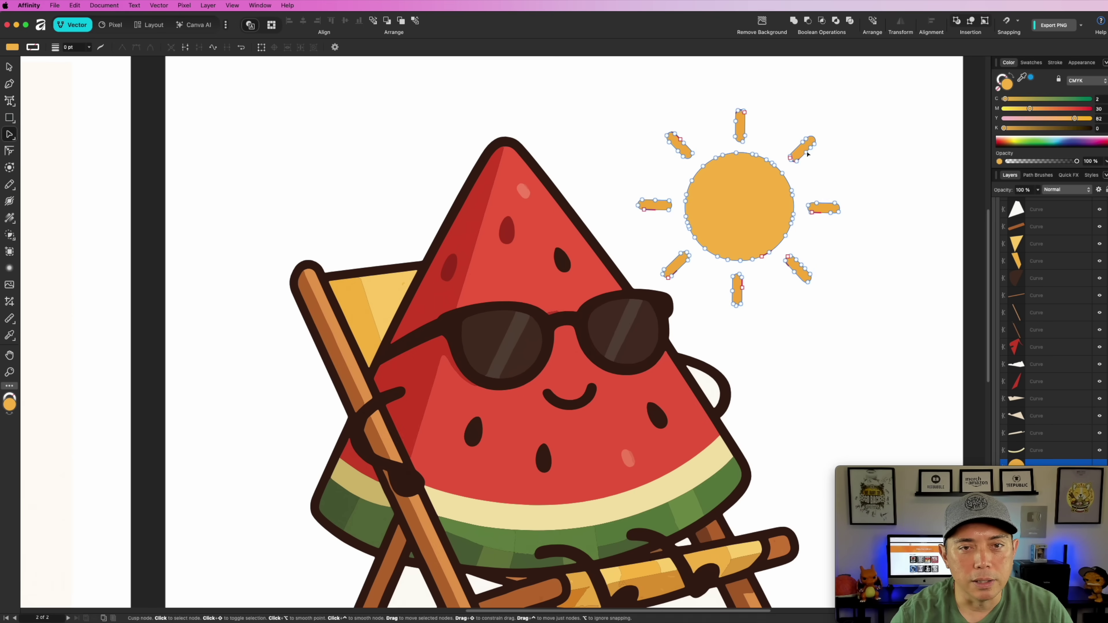
left_click_drag(1074, 119, 1003, 99)
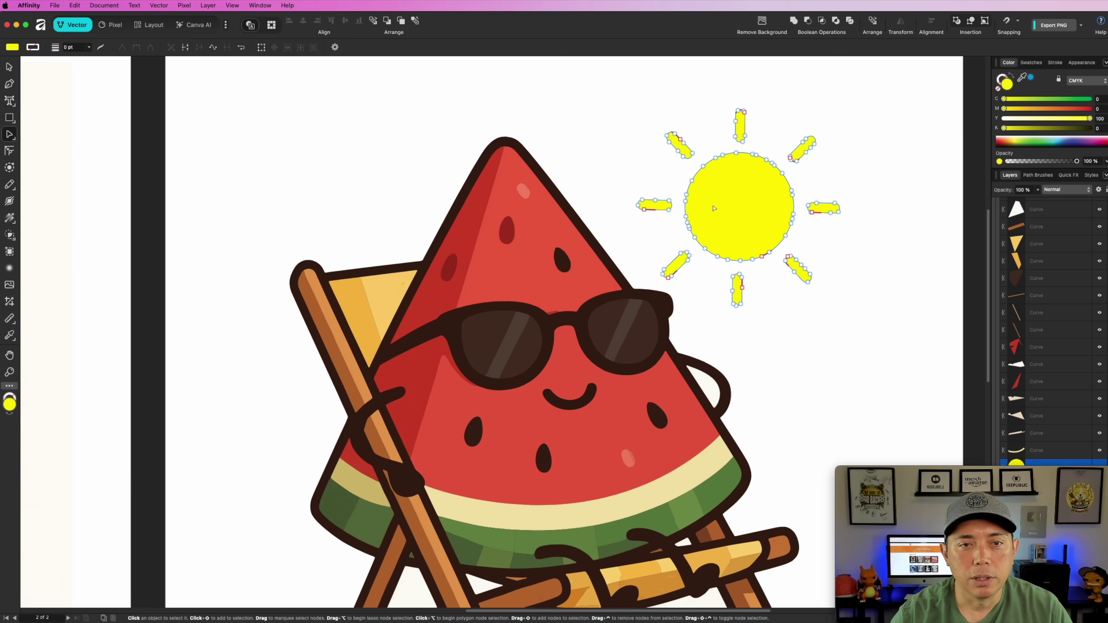
left_click(557, 109)
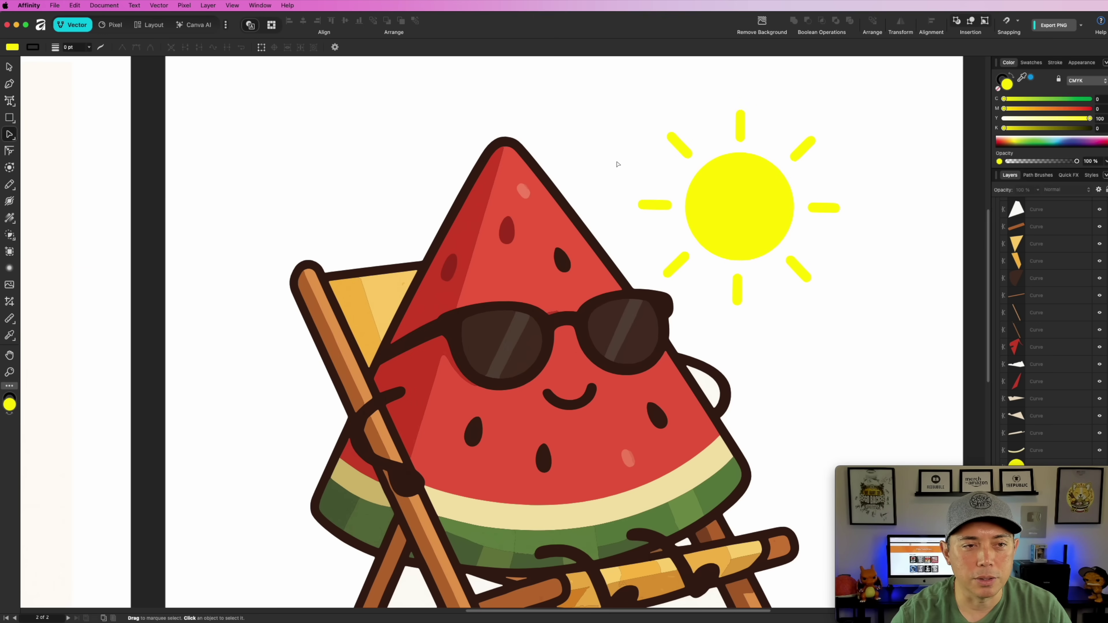
Recolor the two dark red seeds near the watermelon's tip with the dark brown sampled from the neighboring seed.
left_click(506, 231)
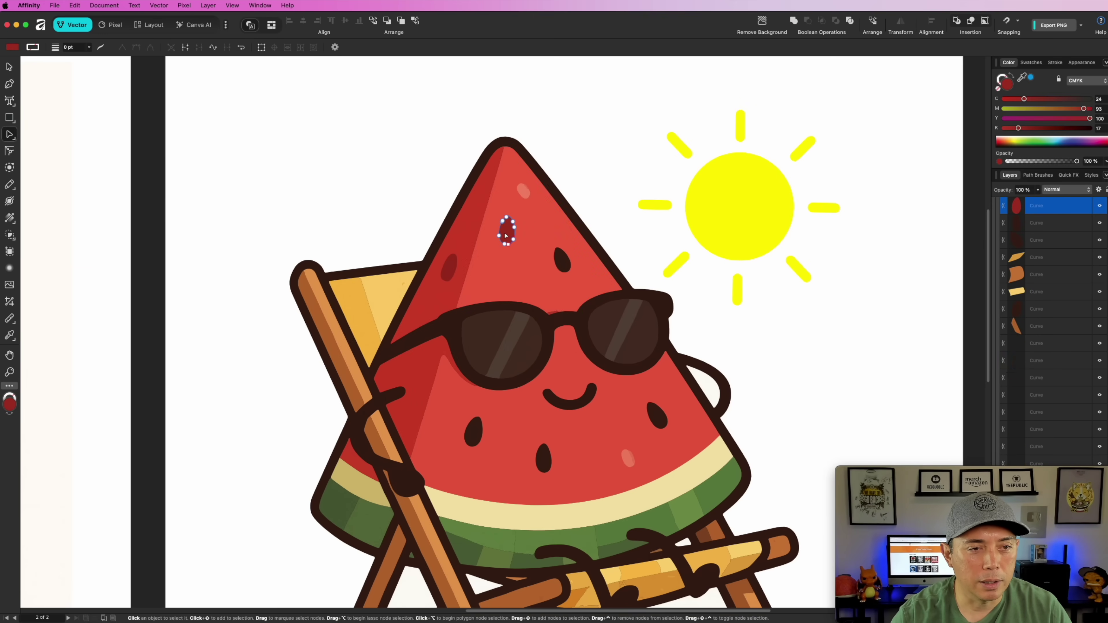
left_click(450, 265, "shift")
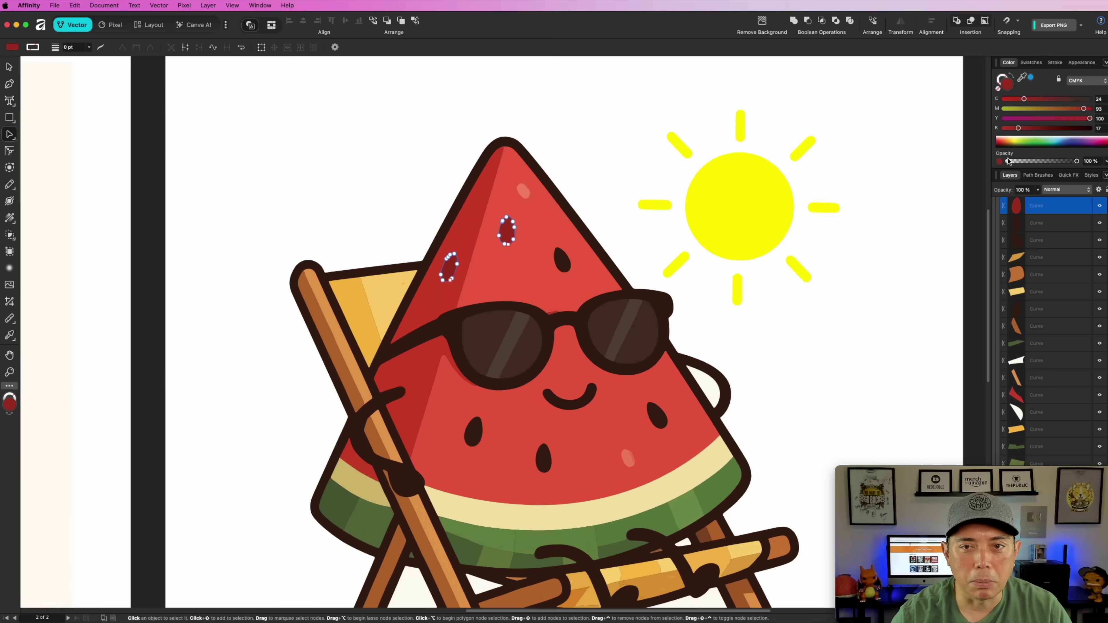
left_click_drag(1030, 79, 561, 257)
left_click(870, 386)
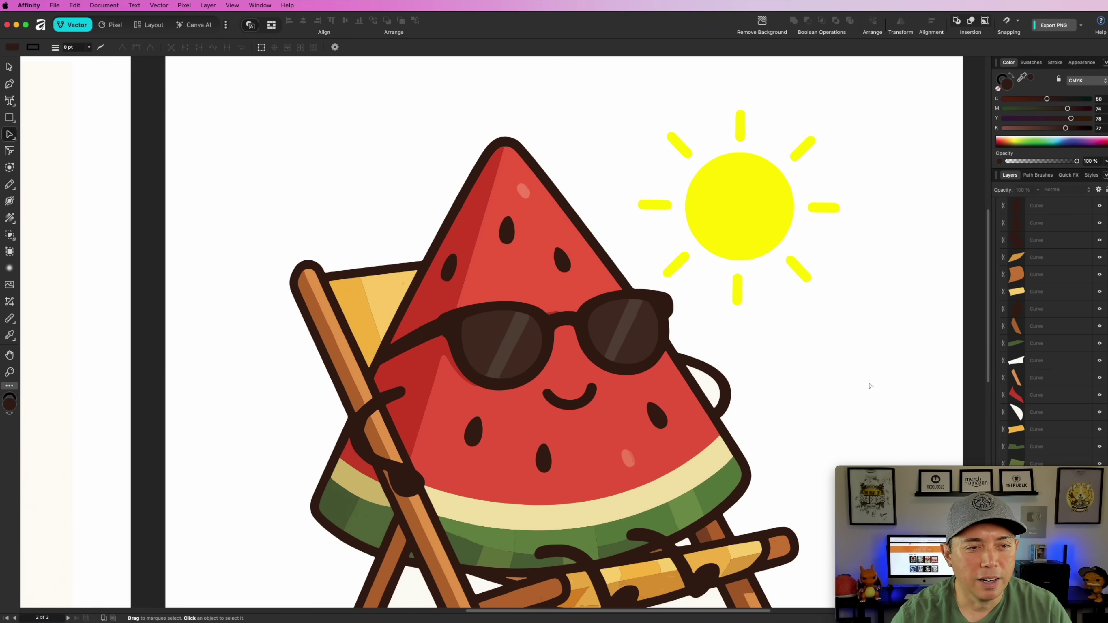
Examine the recolored watermelon illustration as a whole and compare it with the original image beside it.
scroll(857, 374, "down", 5)
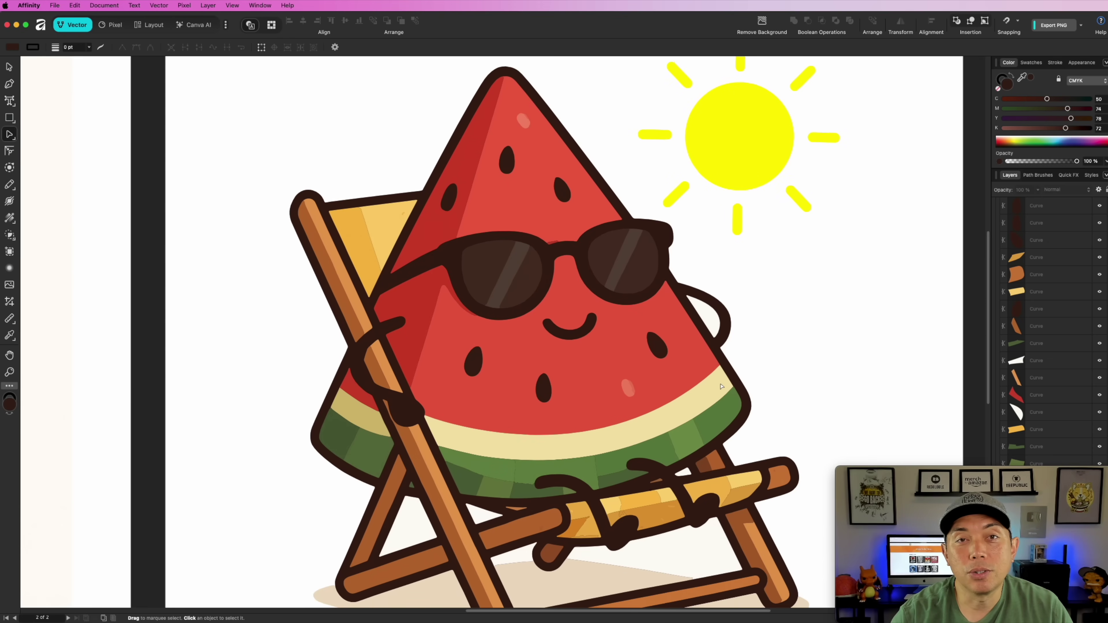
scroll(720, 385, "down", 2)
scroll(721, 386, "down", 2)
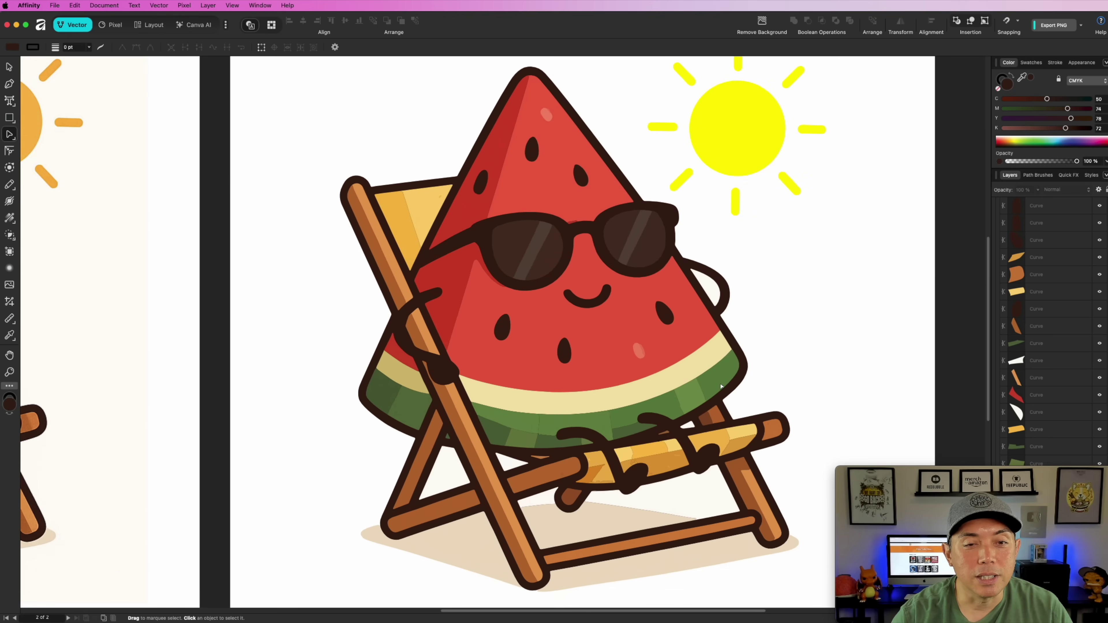
scroll(720, 386, "down", 2)
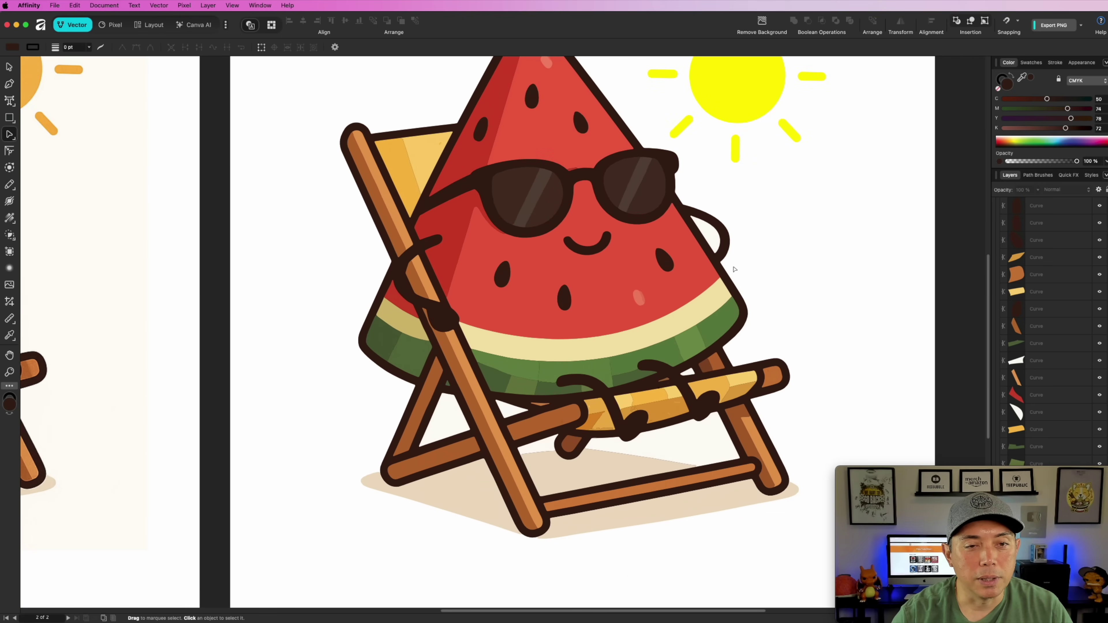
scroll(741, 357, "down", 2)
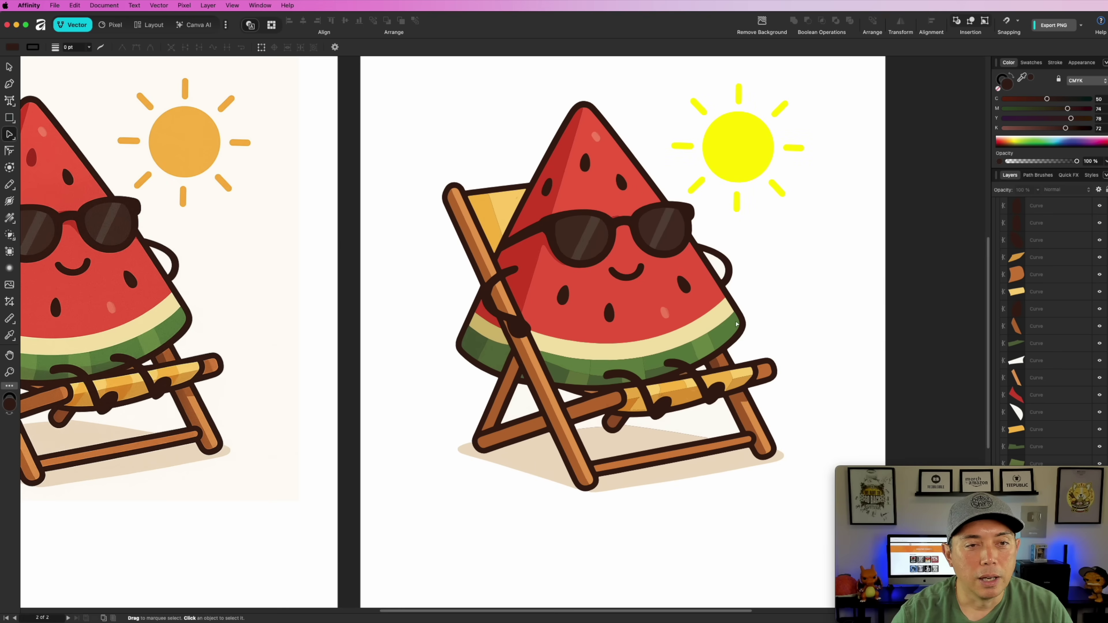
scroll(736, 324, "down", 2)
scroll(480, 113, "up", 2)
scroll(480, 113, "right", 2)
Fill the After artboard's background with light blue, CMYK 59, 1, 0, 0.
left_click(395, 109)
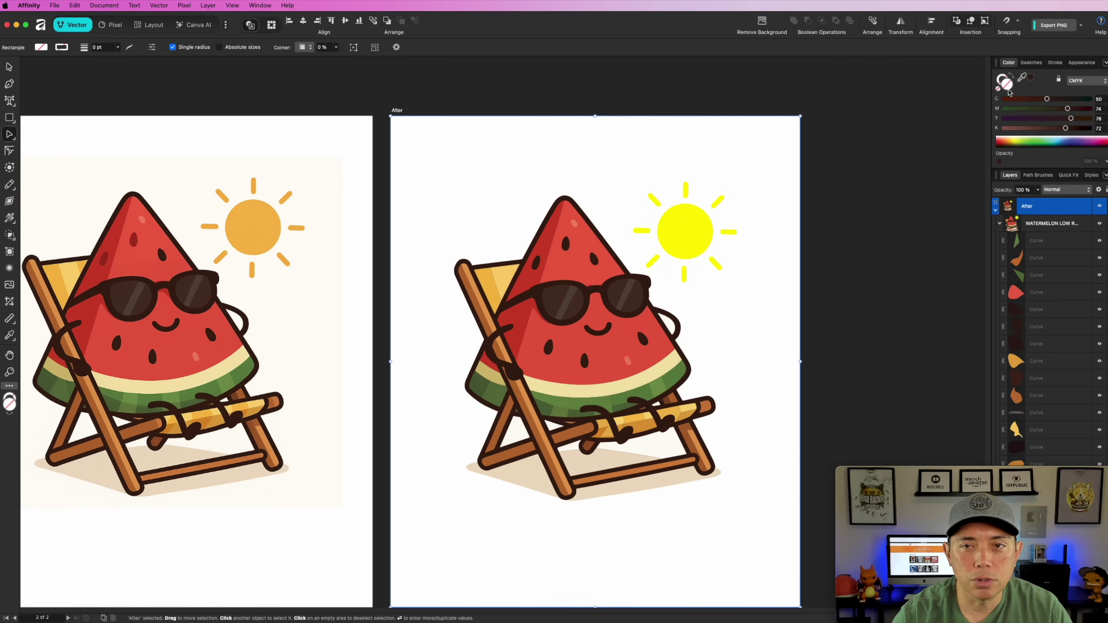
left_click_drag(1055, 129, 951, 131)
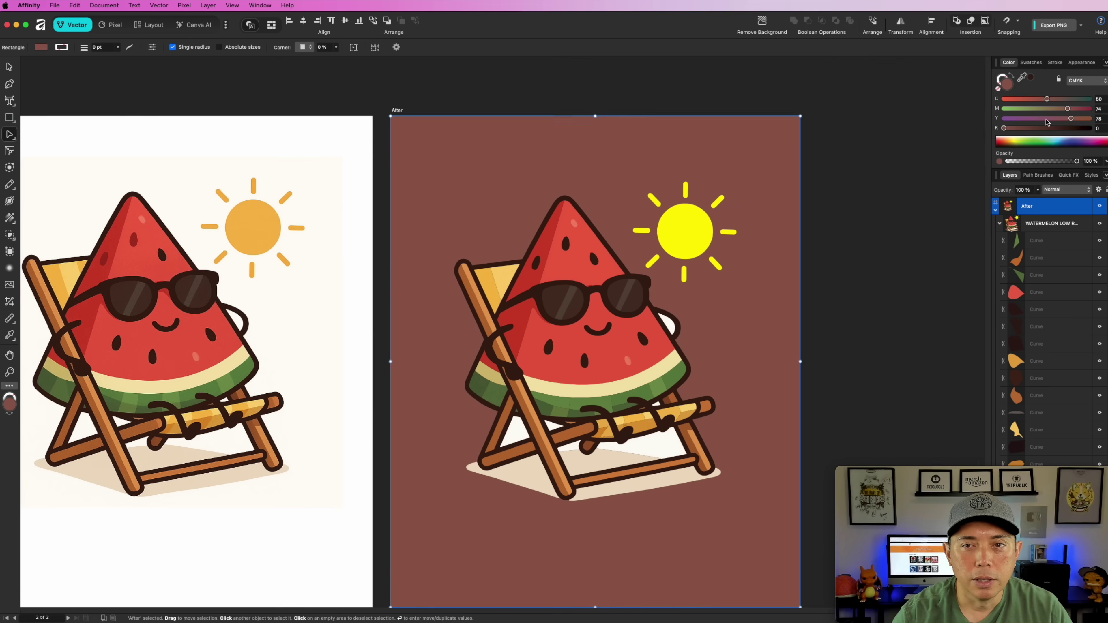
left_click_drag(1067, 108, 928, 114)
left_click_drag(1016, 99, 1054, 100)
Subtract the off-white shape inside the watermelon's bent arm from the dark outline curve so the background shows through.
scroll(668, 326, "up", 5)
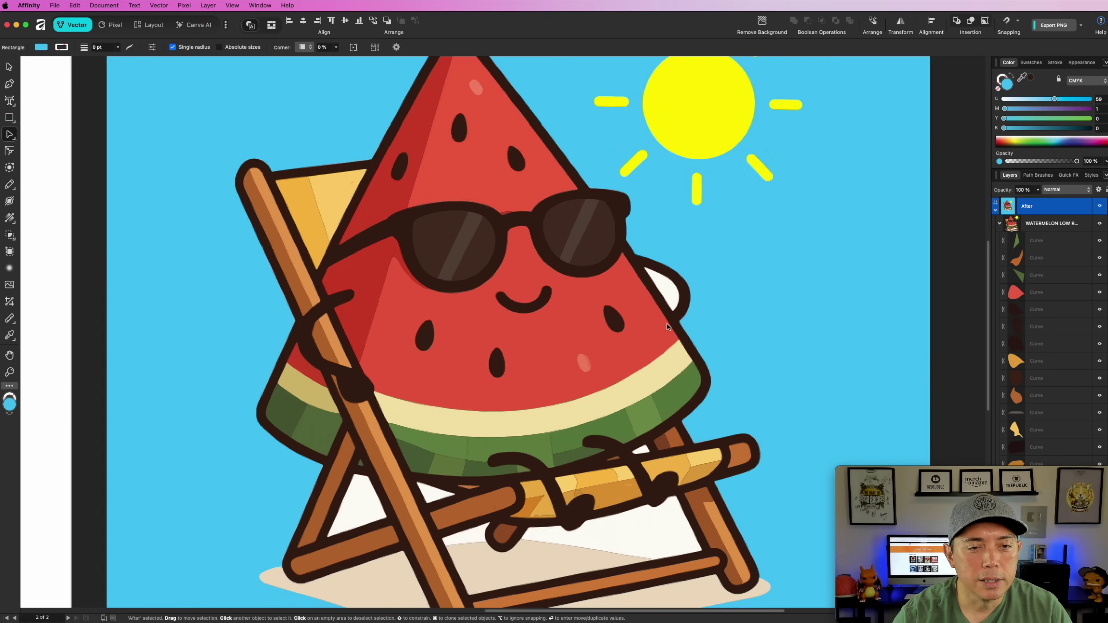
left_click(670, 299)
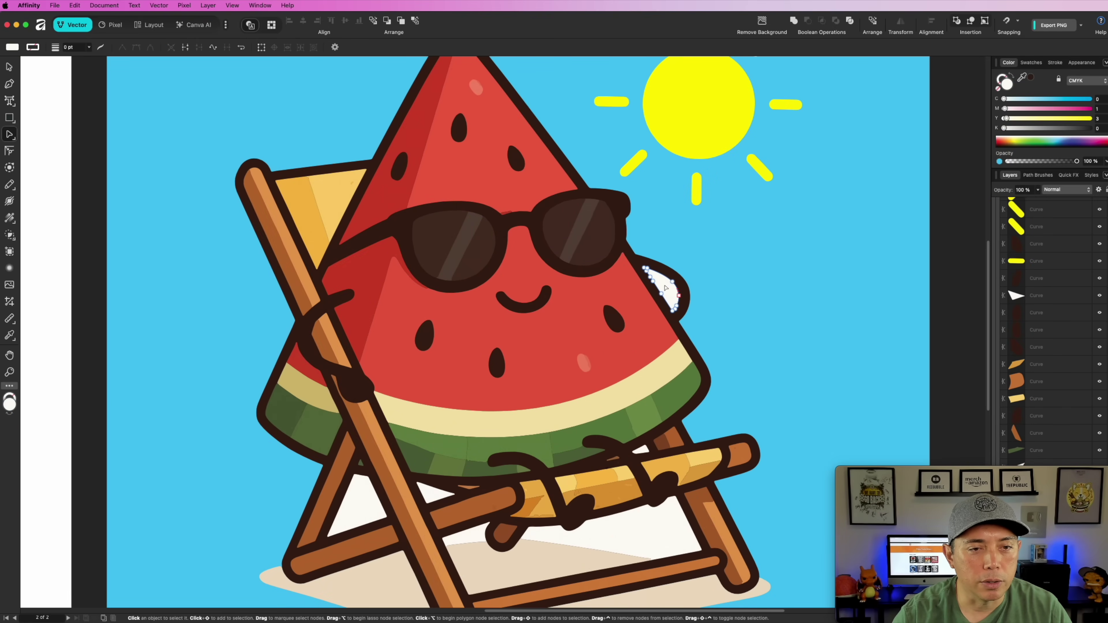
left_click(9, 67)
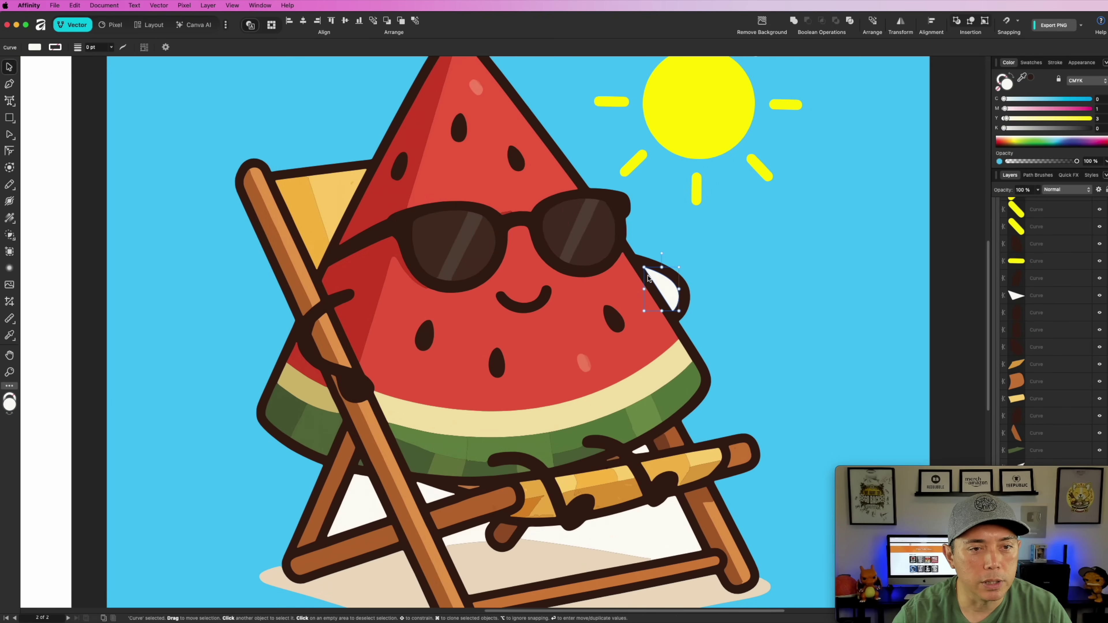
left_click_drag(663, 286, 752, 286)
key("super+z")
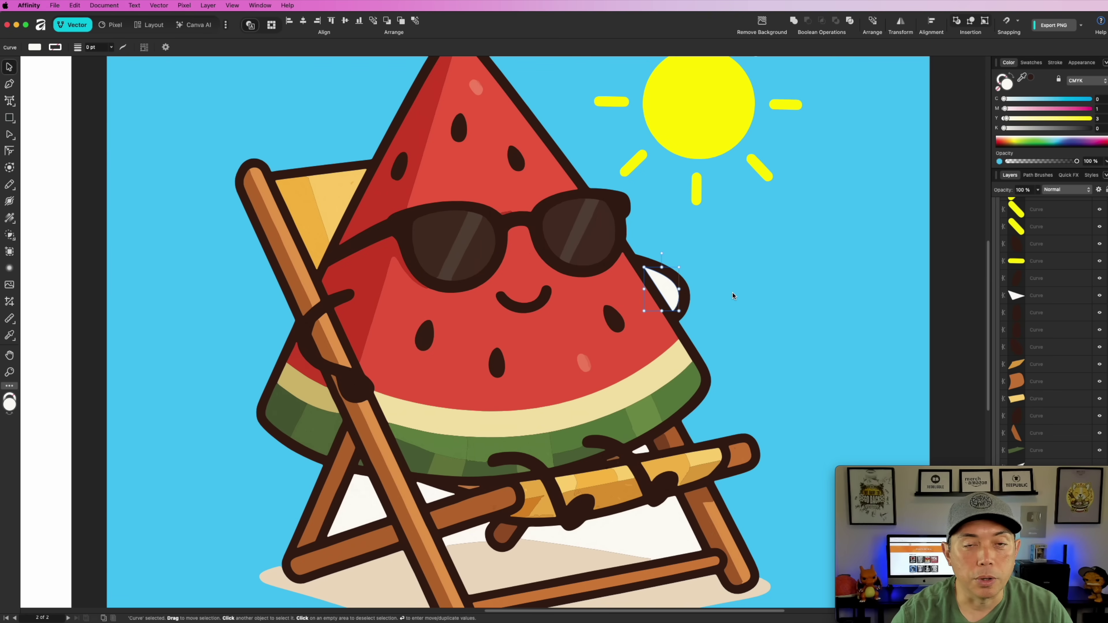
left_click(687, 303, "shift")
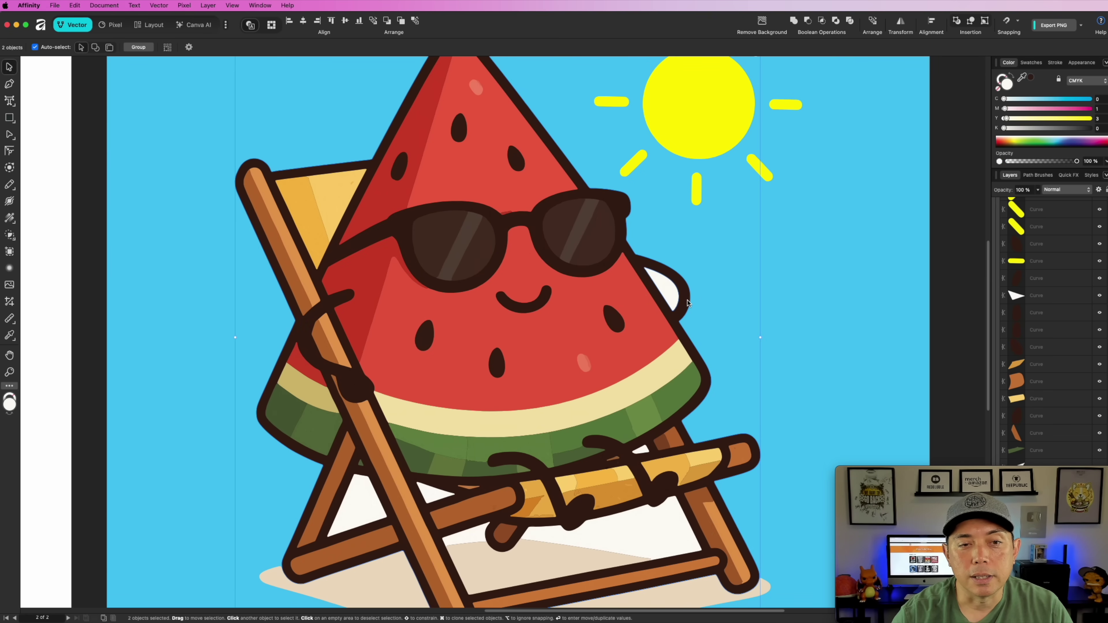
key("a")
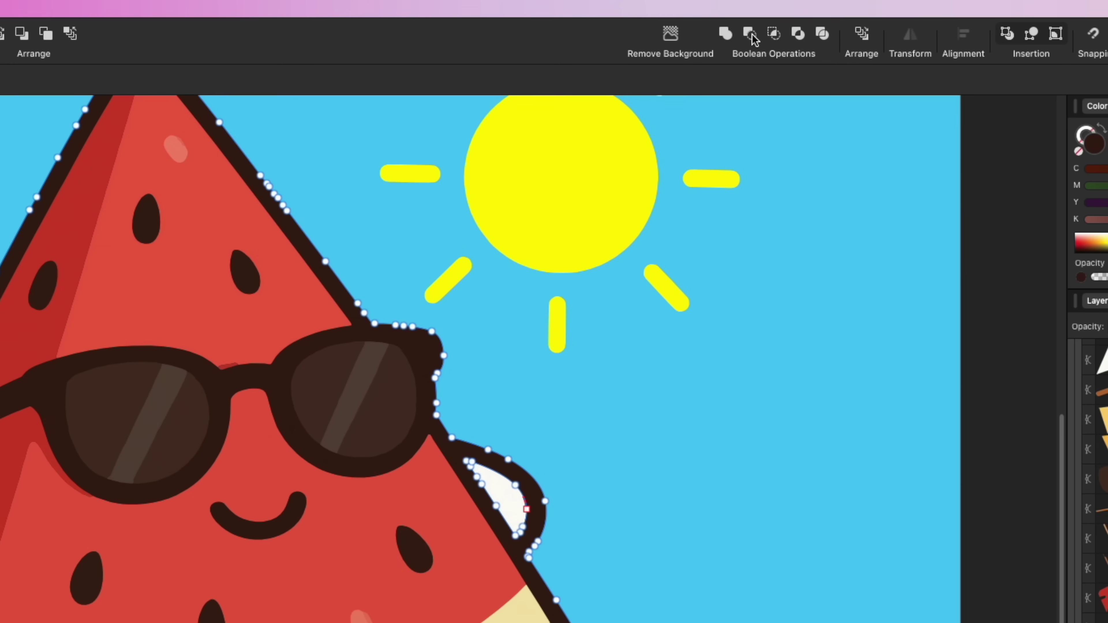
left_click(750, 35)
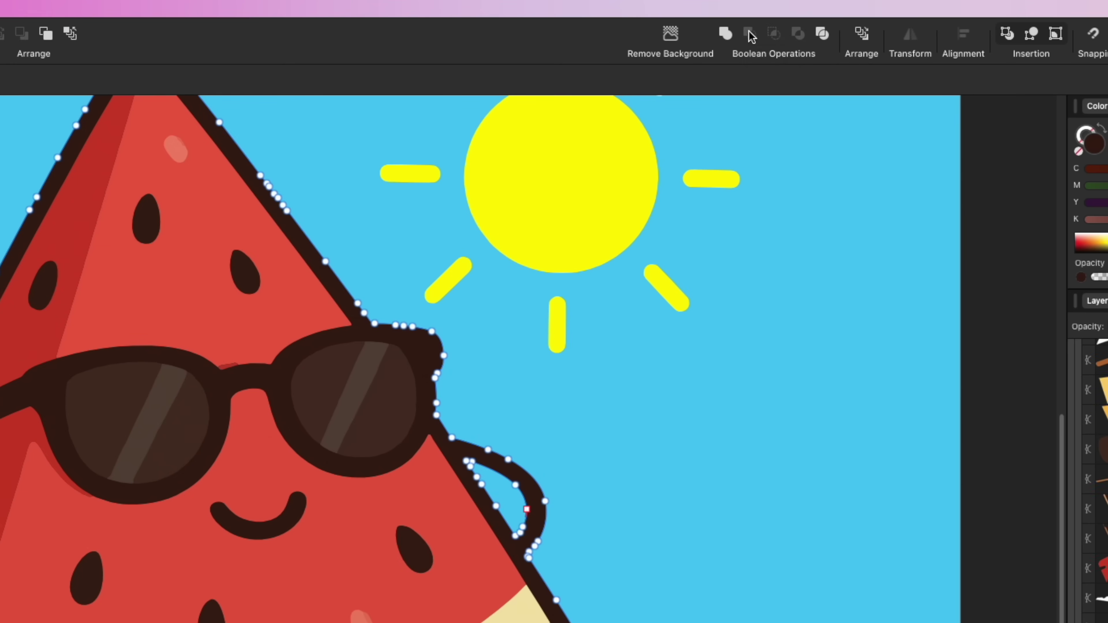
Subtract the five off-white shapes under the watermelon and between the chair legs from the dark outline curve.
scroll(786, 388, "down", 3)
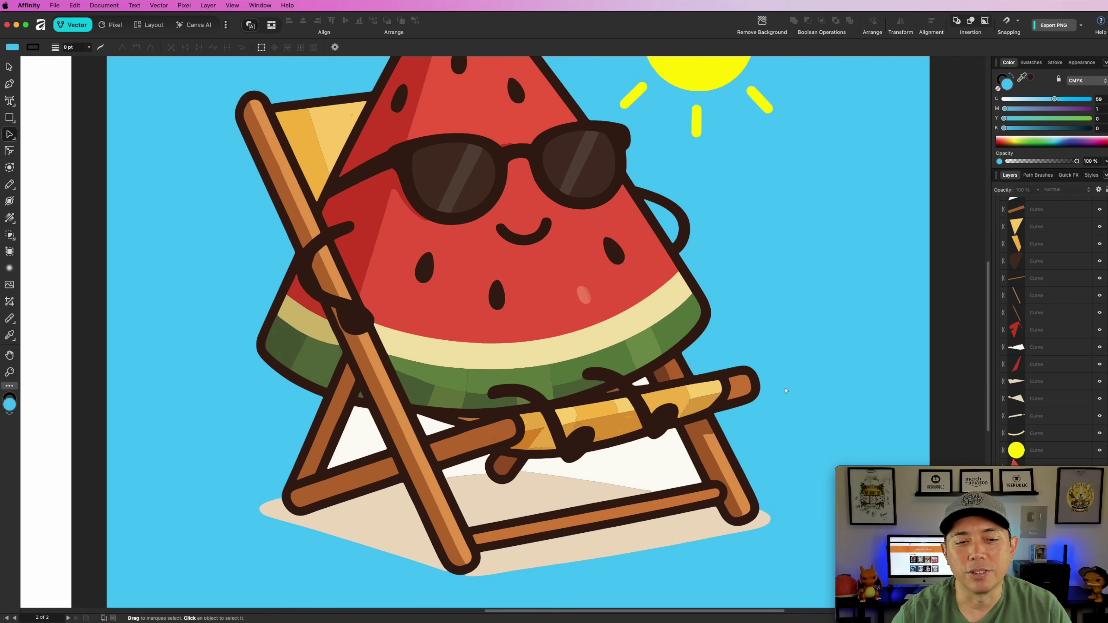
left_click(644, 381)
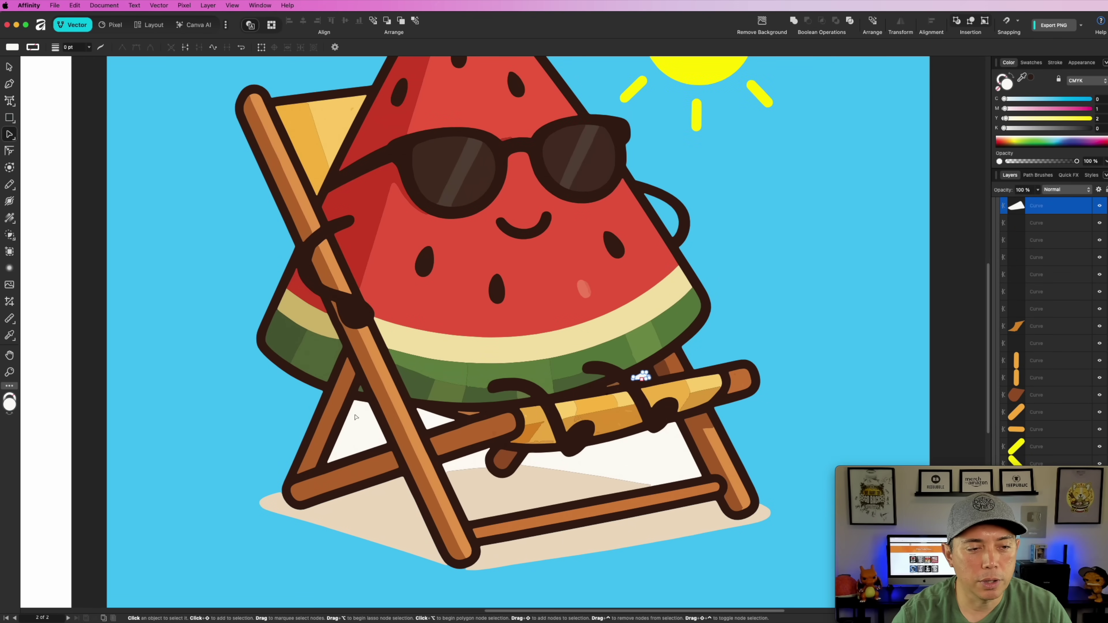
left_click(430, 418, "shift")
left_click(370, 430, "shift")
left_click(495, 461, "shift")
left_click(479, 464, "shift")
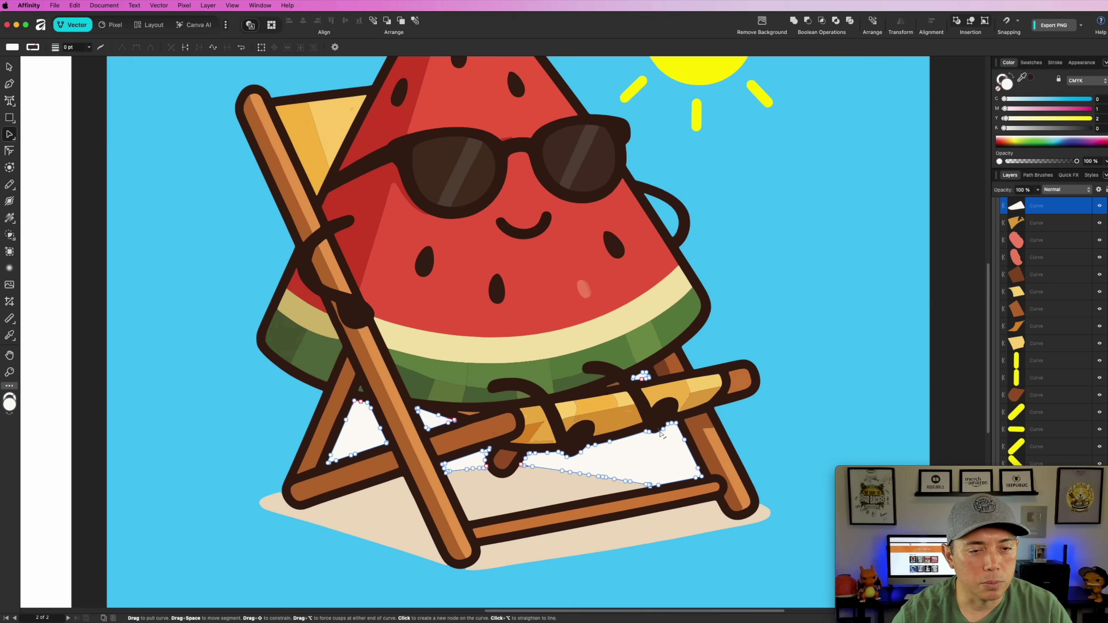
key("super+x")
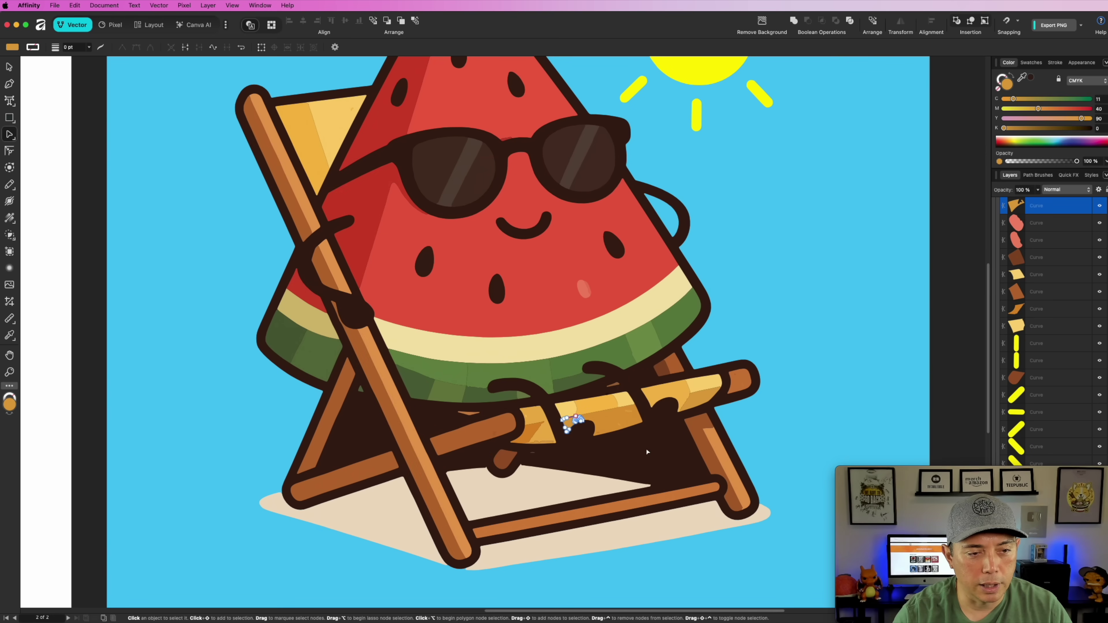
key("super+v")
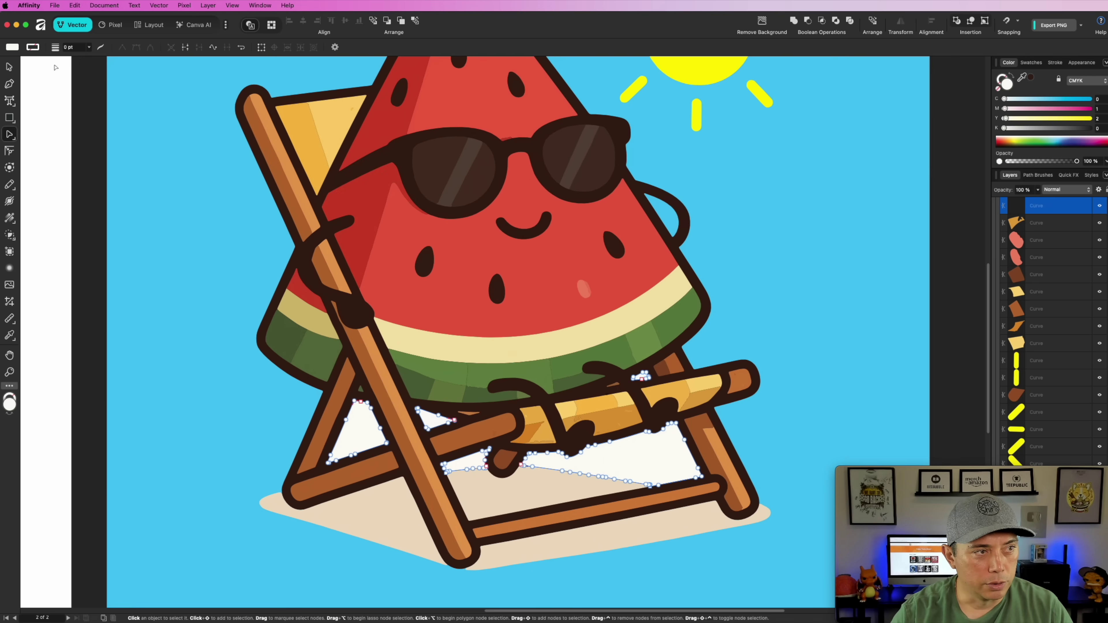
left_click(8, 68)
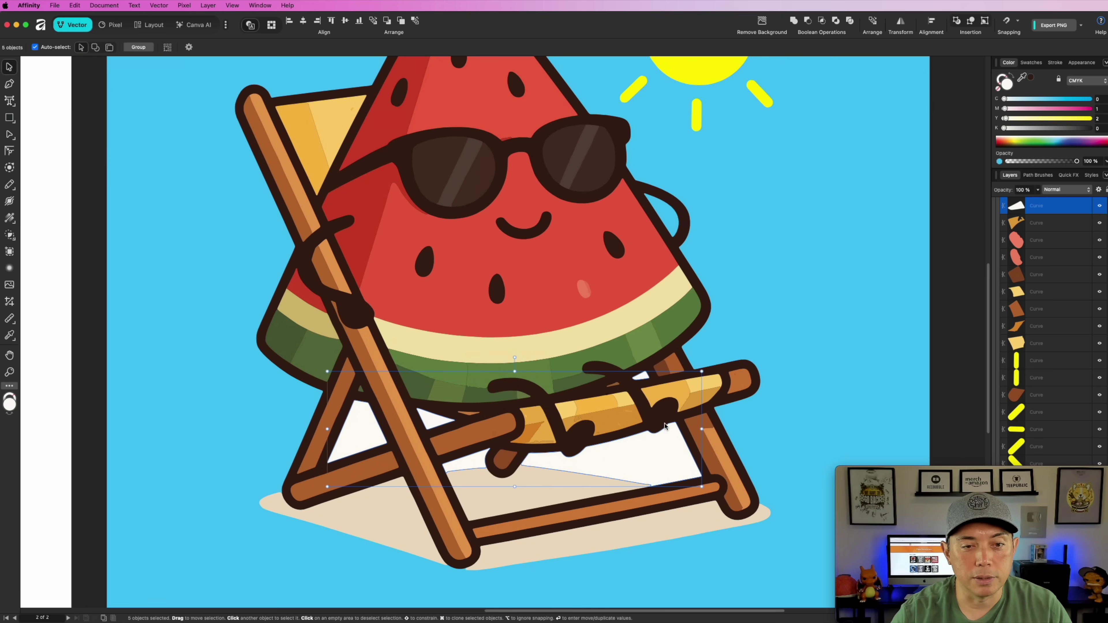
left_click(726, 433, "shift")
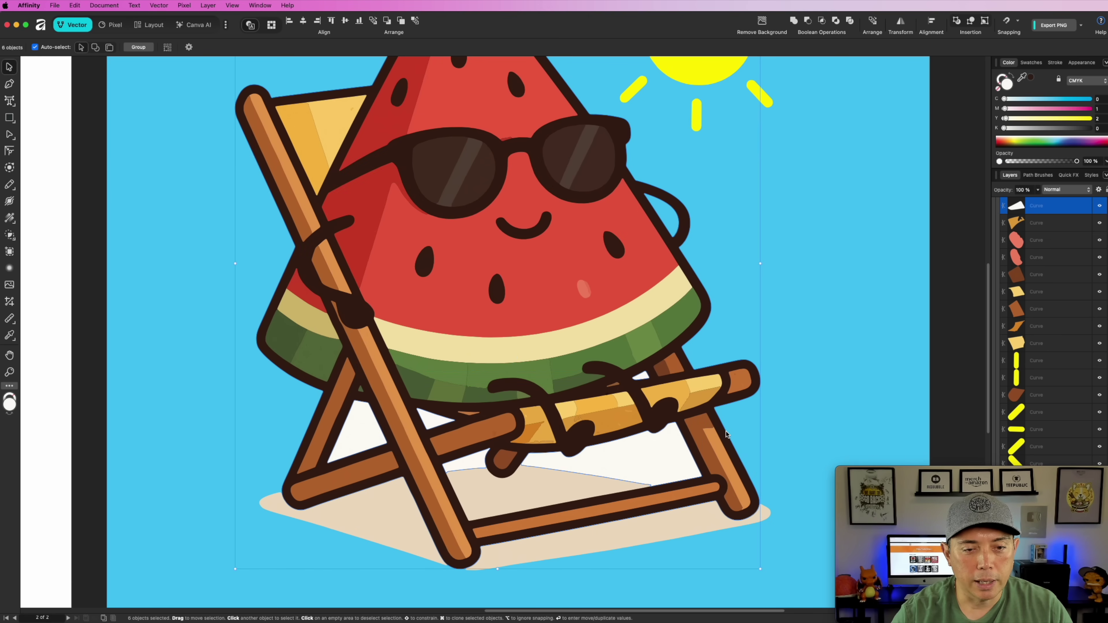
left_click(808, 22)
left_click(840, 232)
Check the cleaned-up illustration against the original and select the light green rind patch beside the long chair rail.
scroll(774, 277, "down", 2)
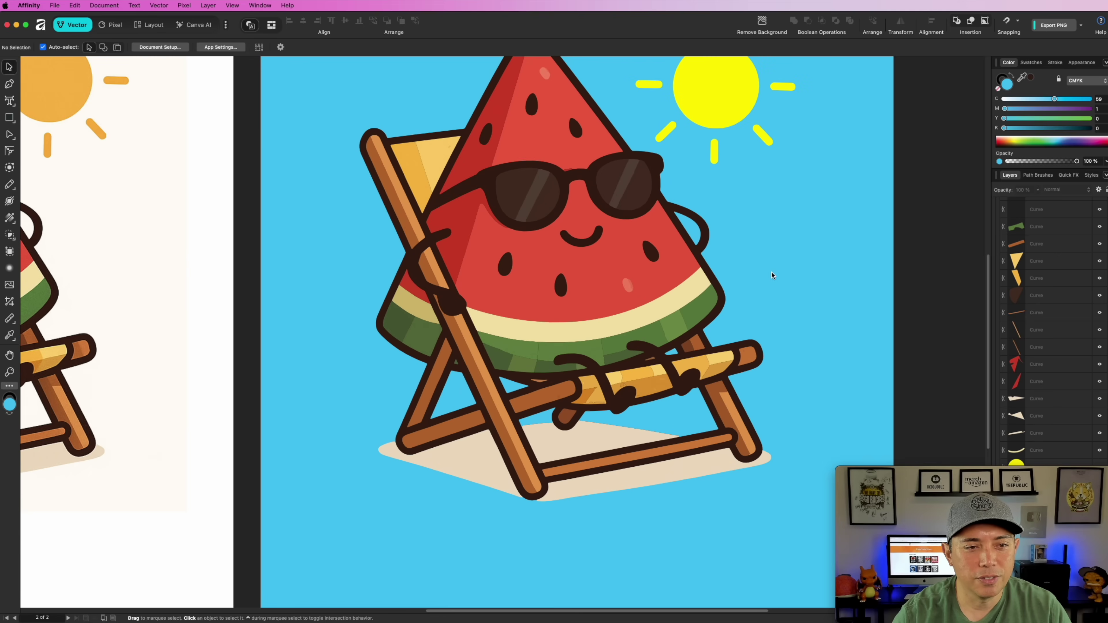
scroll(771, 275, "up", 1)
scroll(771, 275, "down", 2)
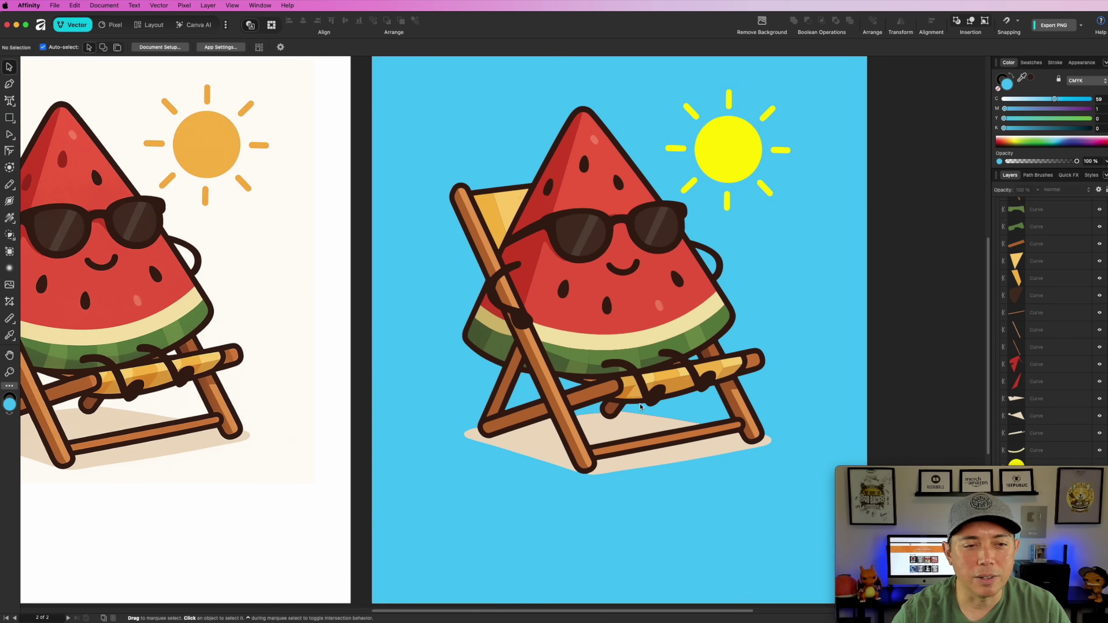
scroll(586, 363, "up", 5)
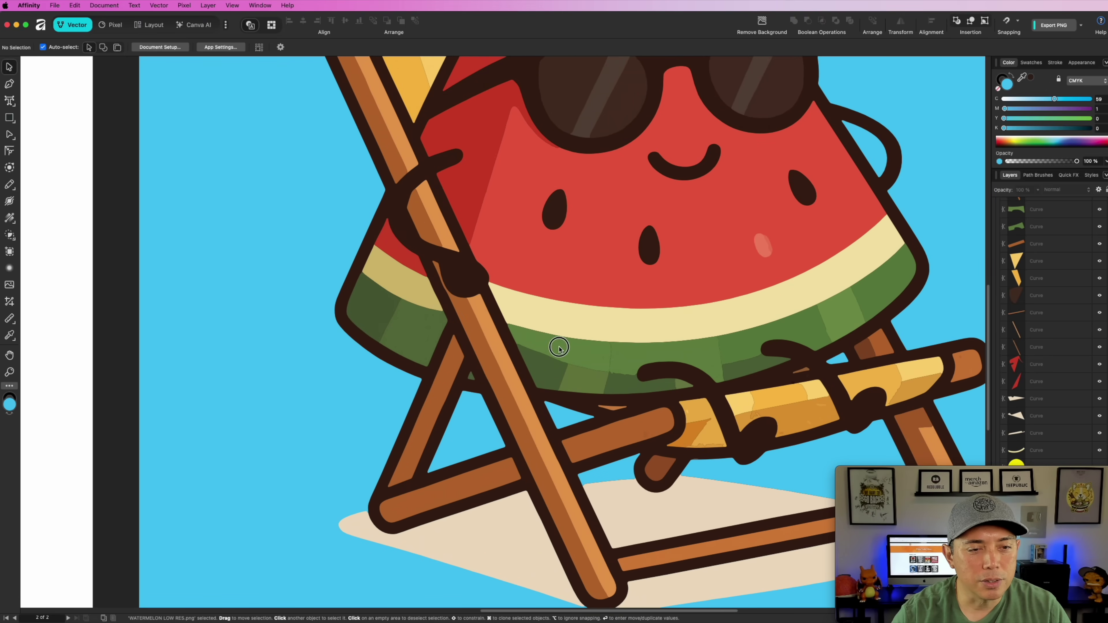
left_click(560, 350)
double_click(555, 359)
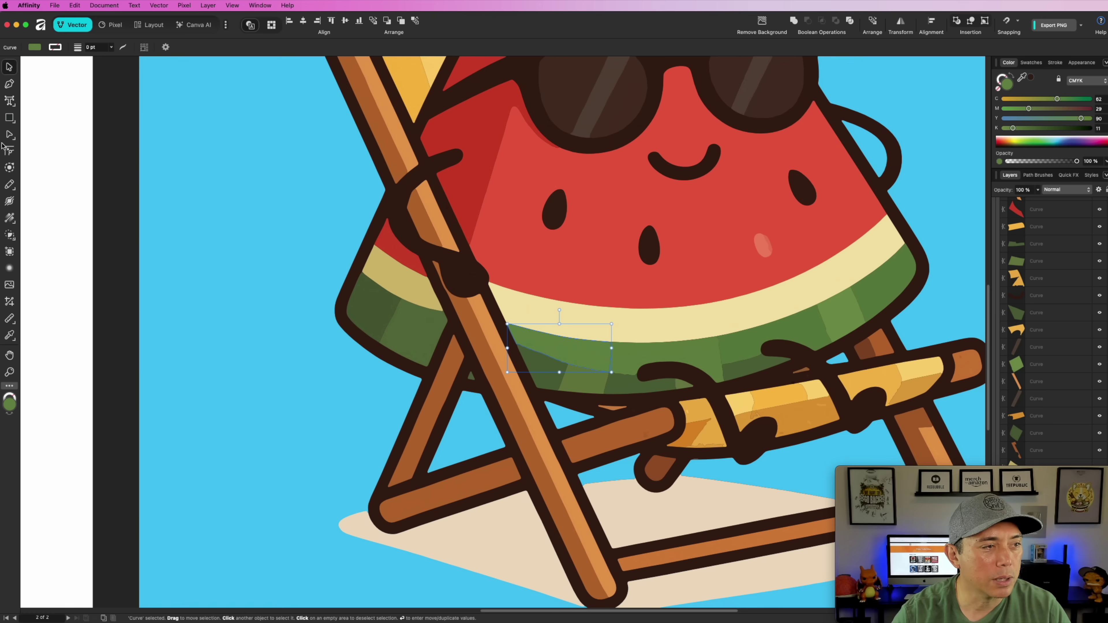
Draw a closed Pen tool shape over the light and dark green rind patches beside the long chair rail.
left_click(9, 83)
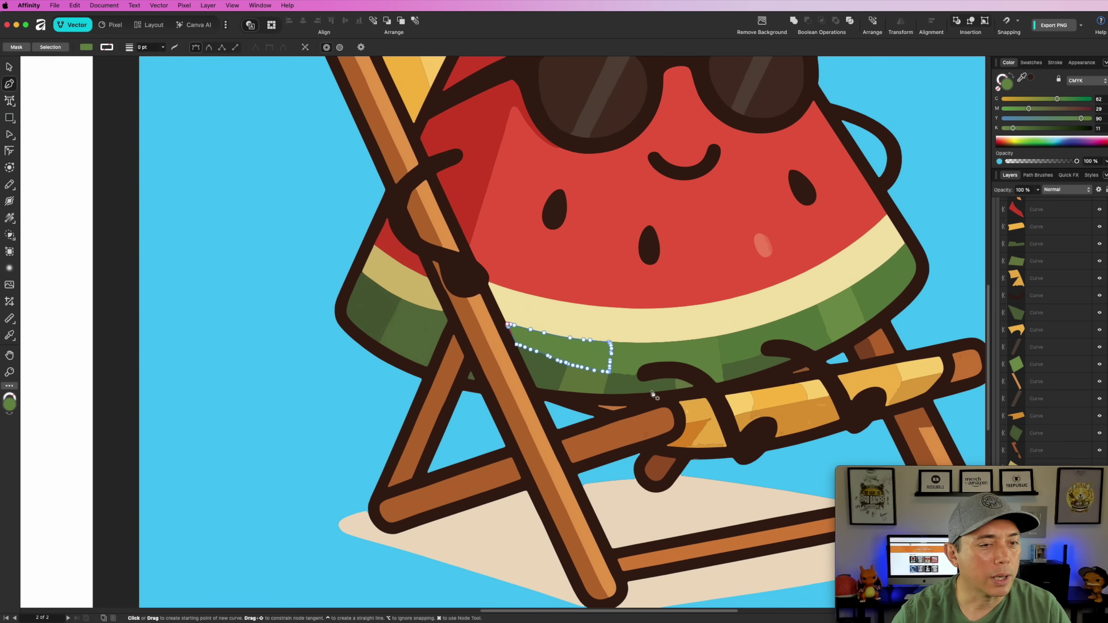
scroll(557, 383, "up", 1)
scroll(557, 382, "up", 2)
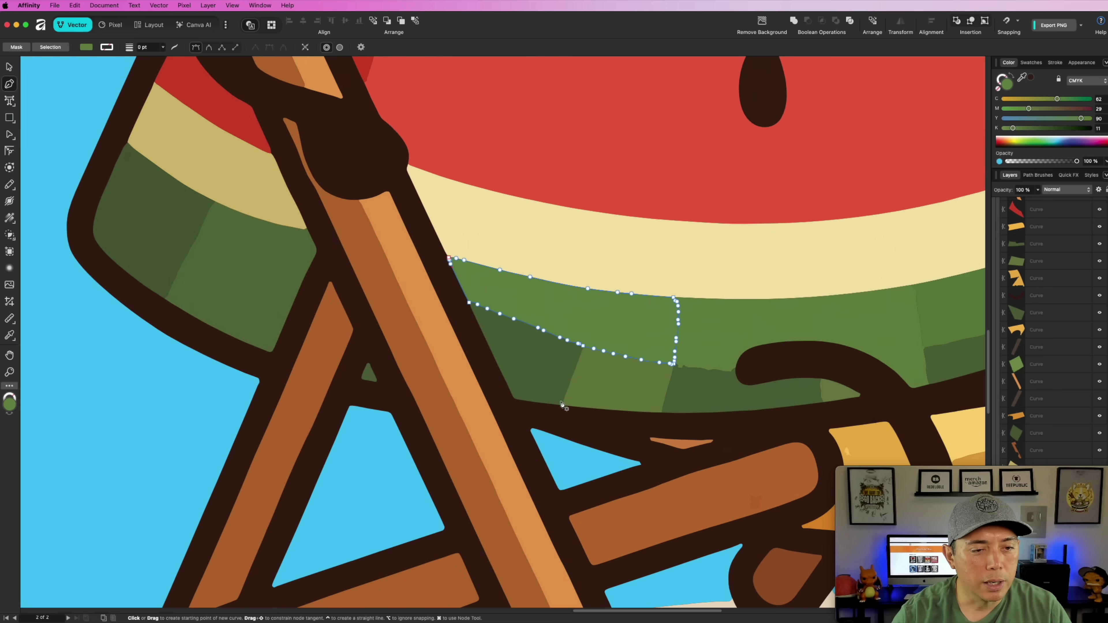
left_click_drag(592, 325, 600, 305)
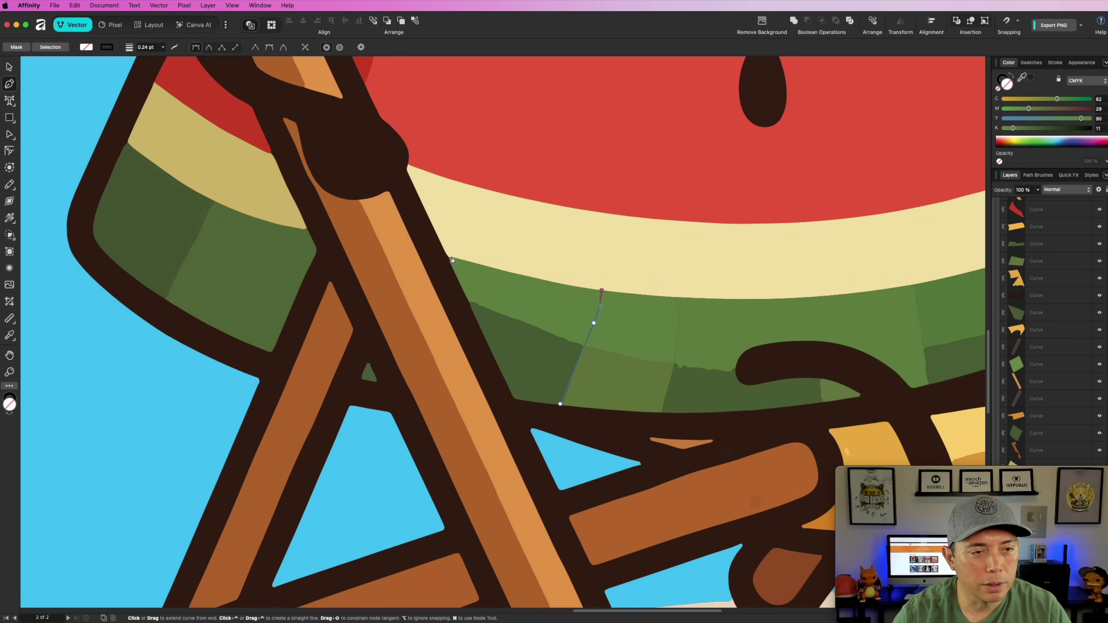
left_click_drag(448, 256, 428, 242)
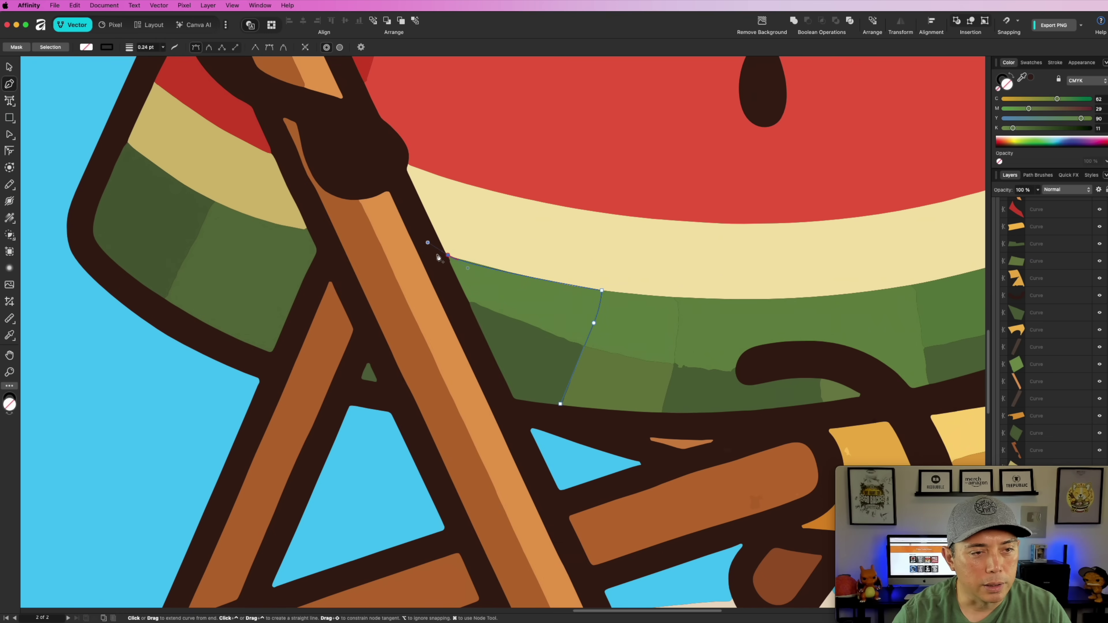
left_click(448, 258)
left_click(513, 399)
left_click(560, 403)
Fill the new rind shape with the dark green sampled from the patch it covers, and remove its stroke.
left_click_drag(1023, 78, 575, 359)
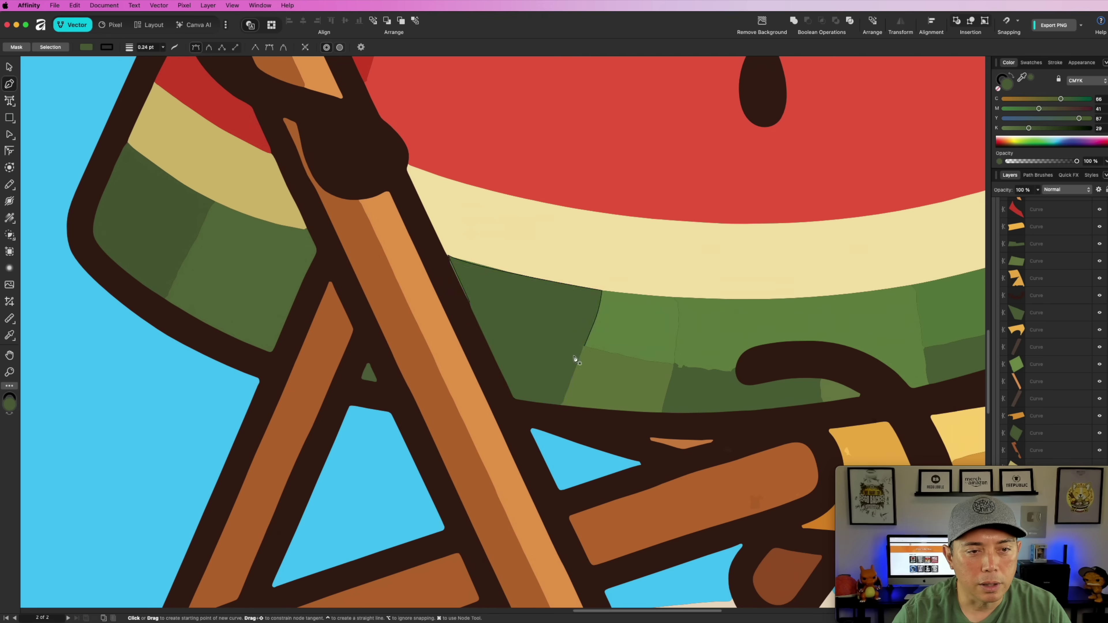
key("x")
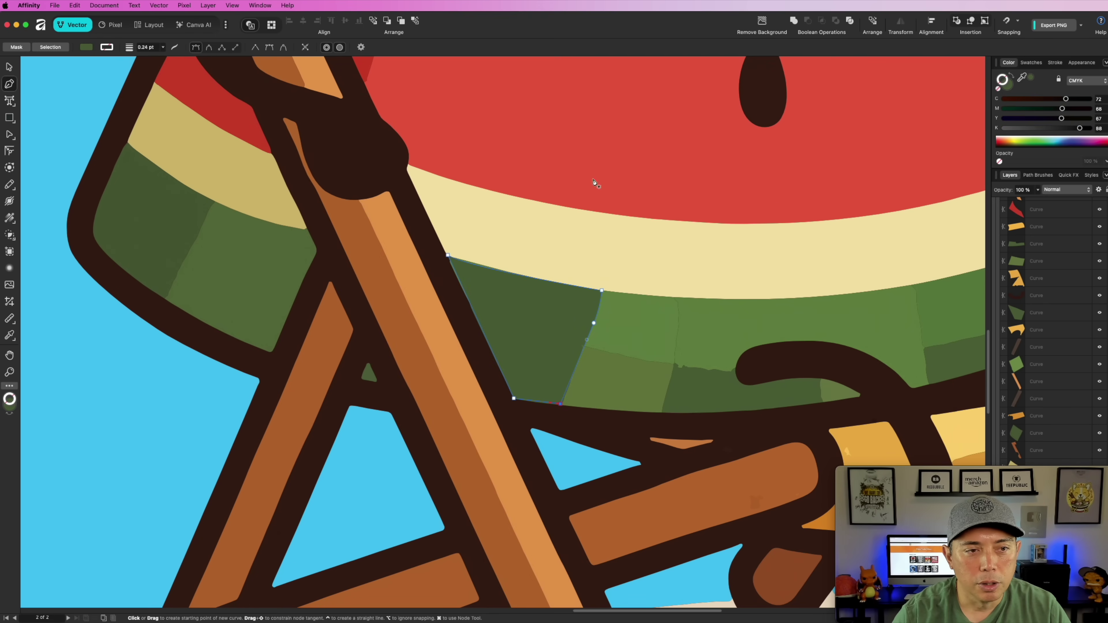
key("v")
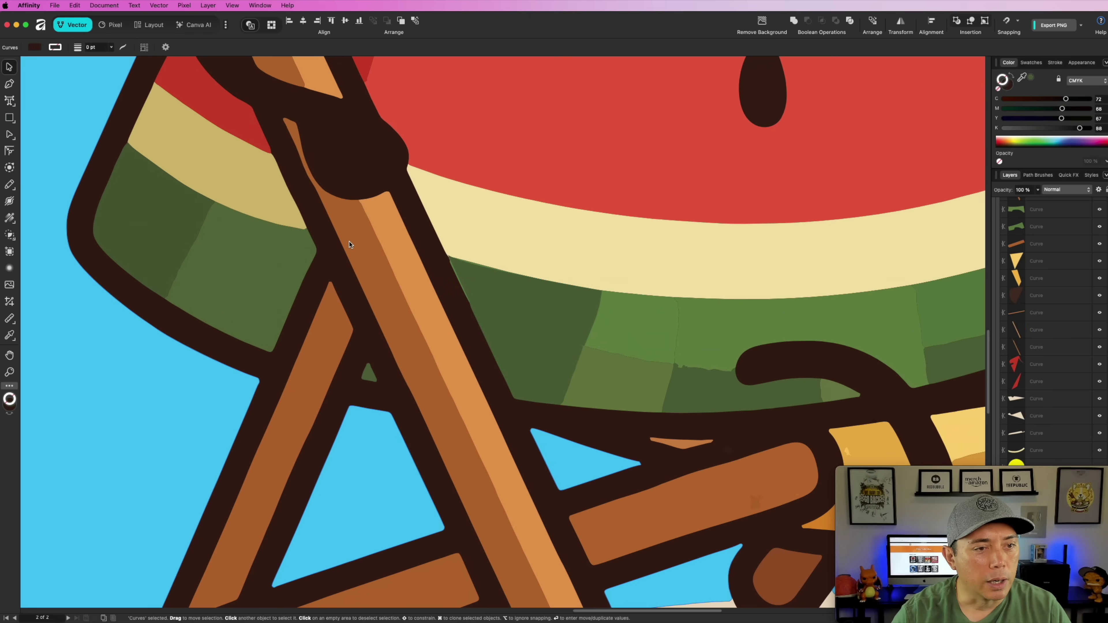
scroll(352, 247, "down", 5)
scroll(351, 247, "down", 3)
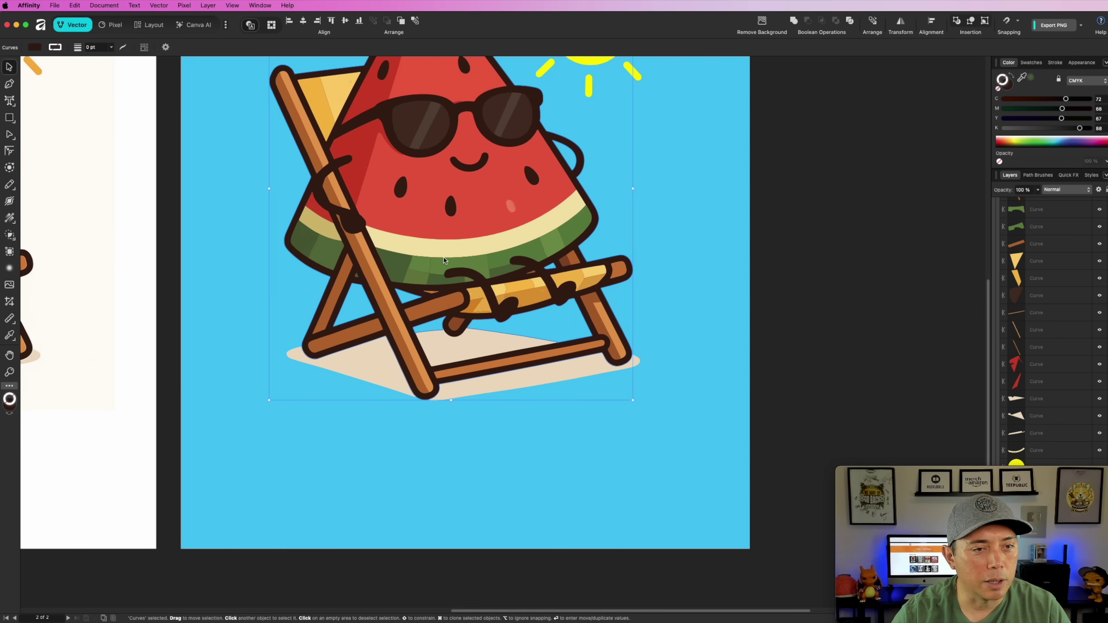
scroll(536, 287, "down", 4)
left_click(596, 296)
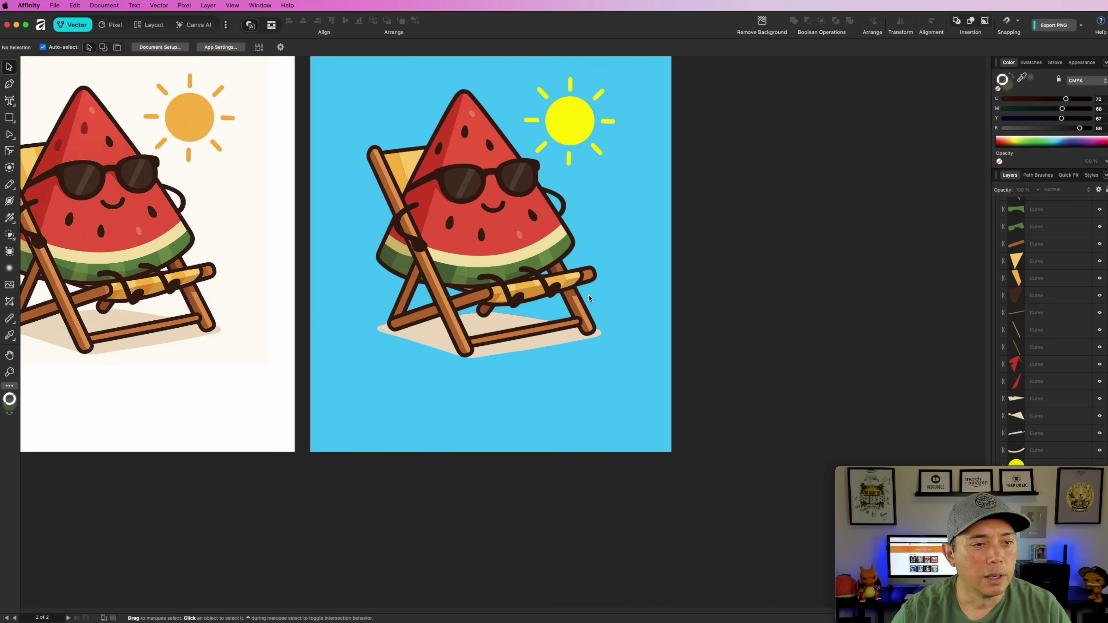
Recolor the light pink spot near the watermelon's lower edge with the dark brown sampled from the neighbouring seed, then deselect it.
scroll(586, 297, "up", 1)
left_click(515, 239)
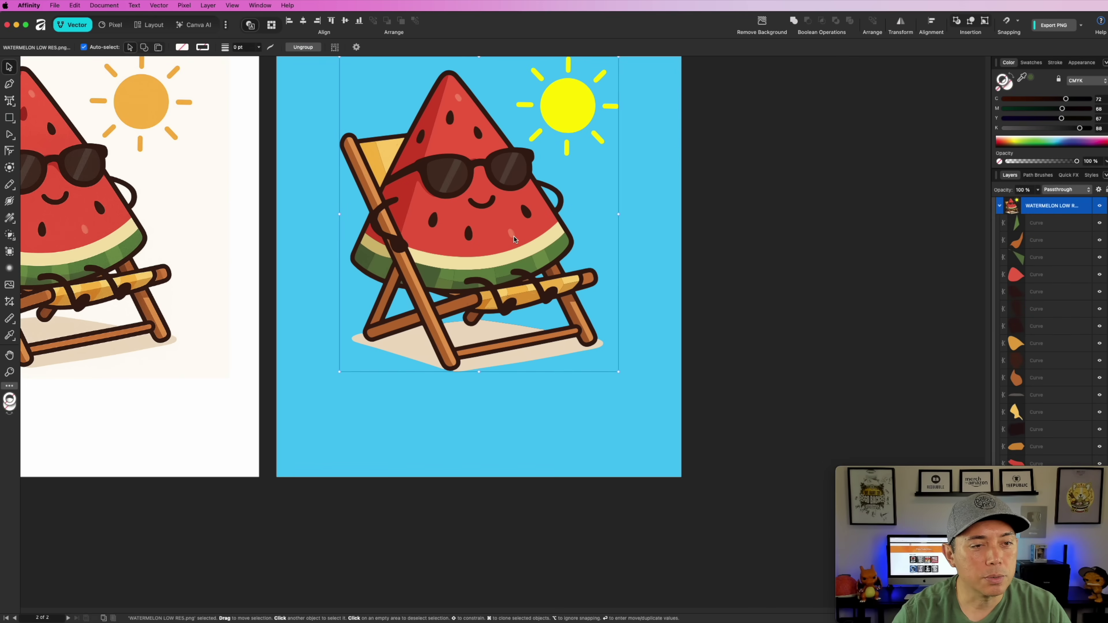
double_click(509, 238)
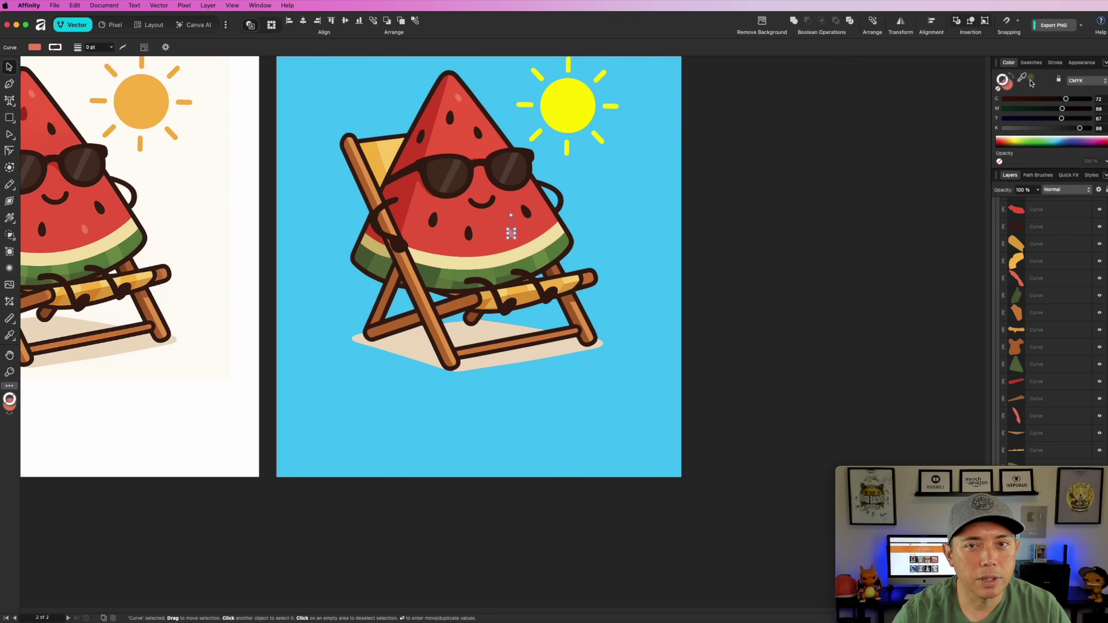
left_click(1007, 87)
left_click_drag(1021, 77, 525, 212)
key("super+d")
scroll(588, 313, "down", 3)
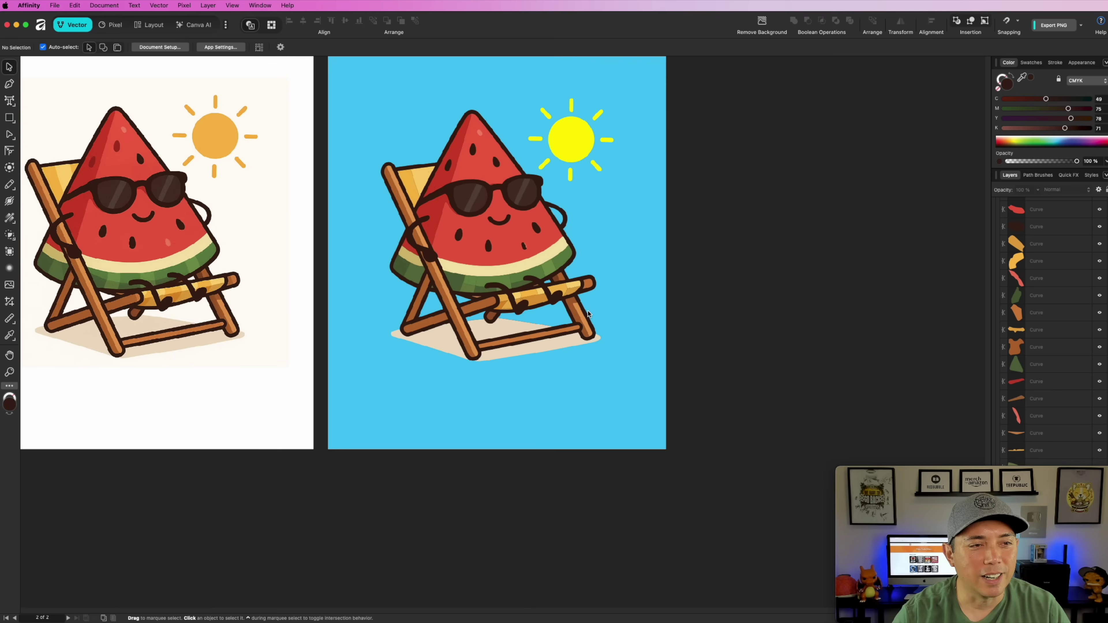
scroll(589, 313, "down", 10)
scroll(588, 313, "up", 6)
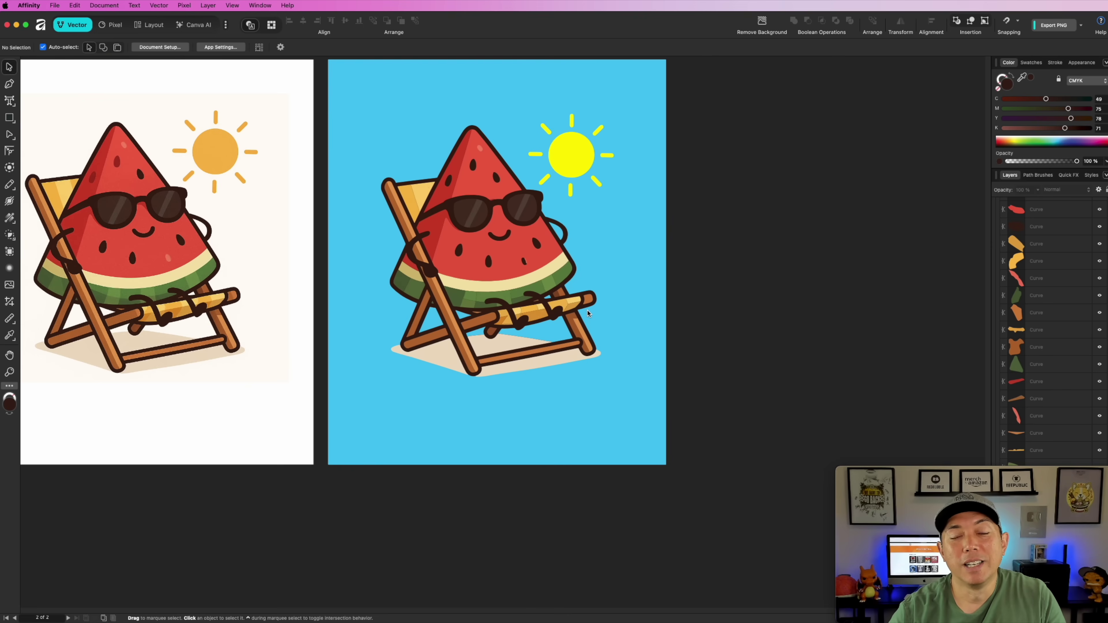
scroll(587, 312, "up", 1)
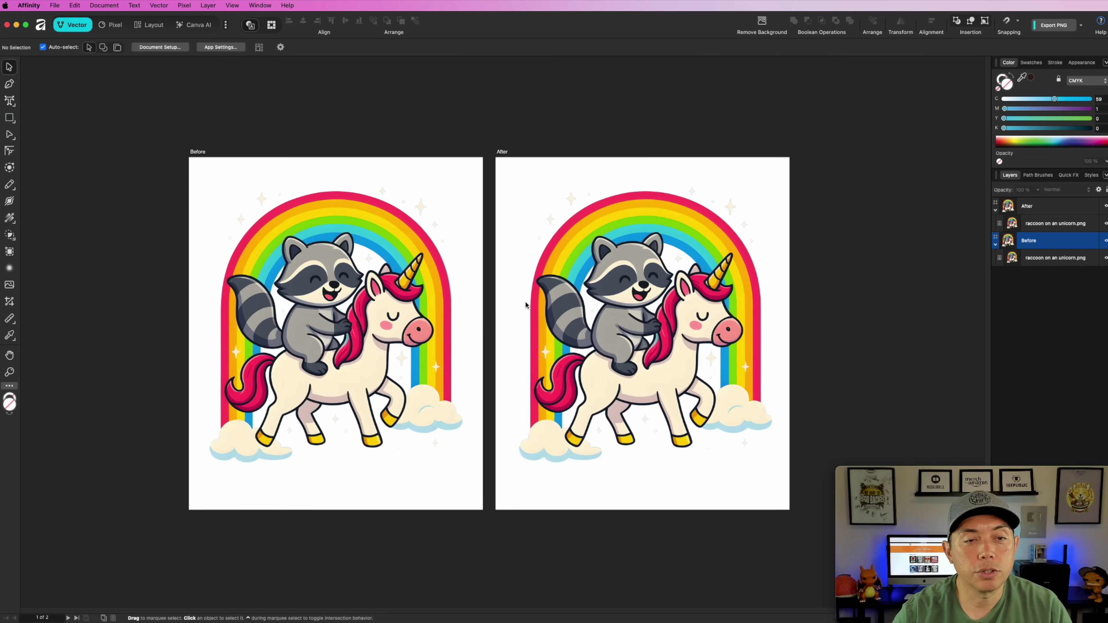
Start an Image Trace on the raccoon-on-unicorn image in the After artboard and move its dialog clear of the picture.
scroll(317, 287, "up", 5)
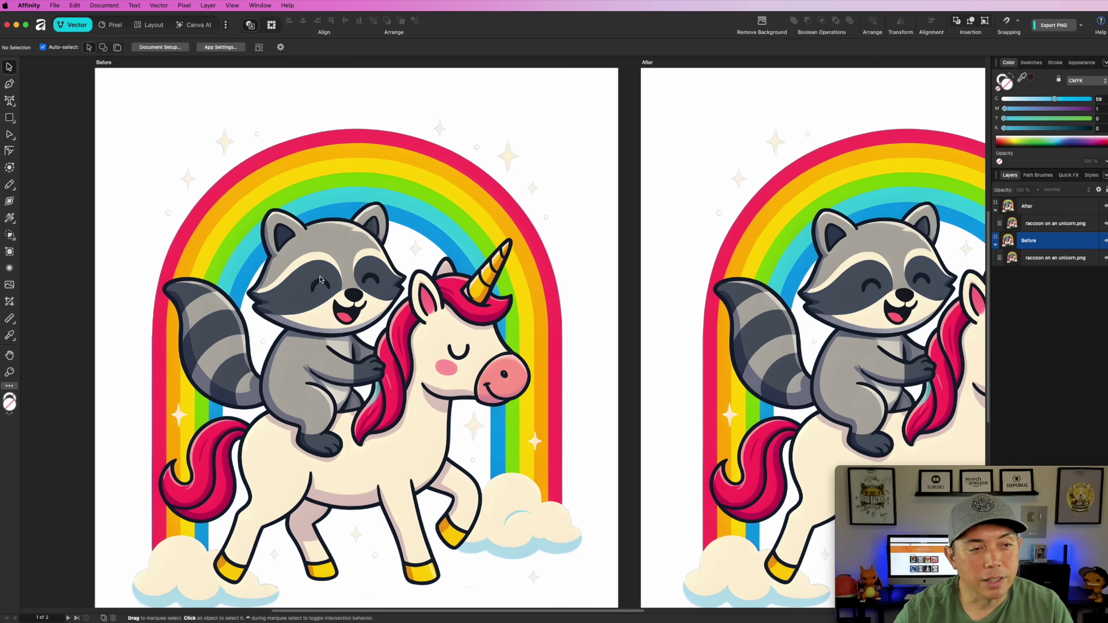
scroll(353, 323, "up", 5)
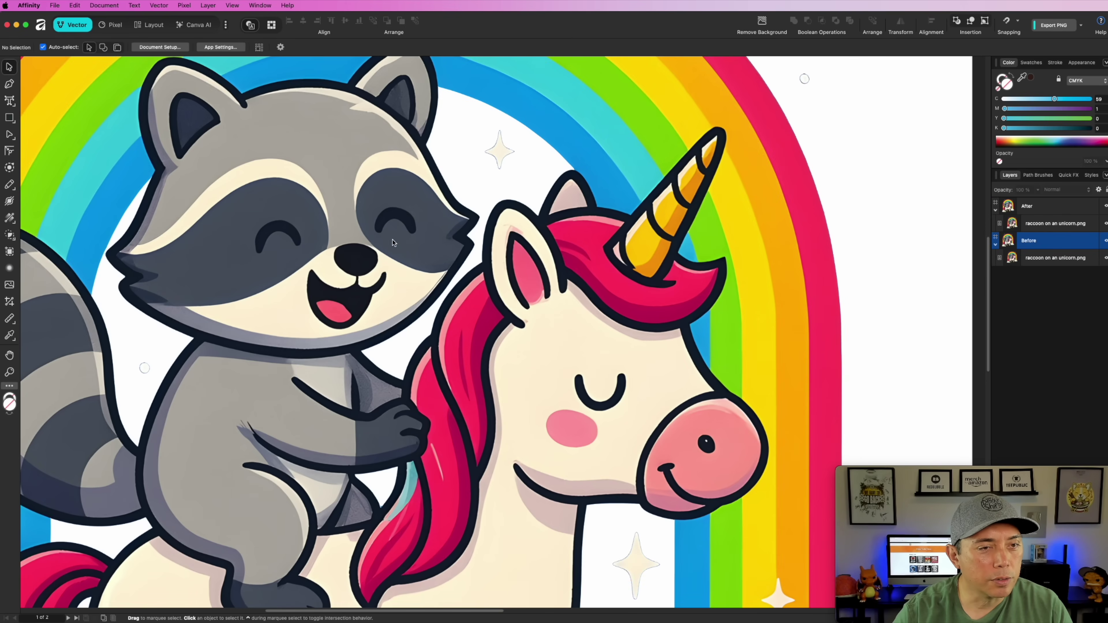
scroll(573, 144, "down", 5)
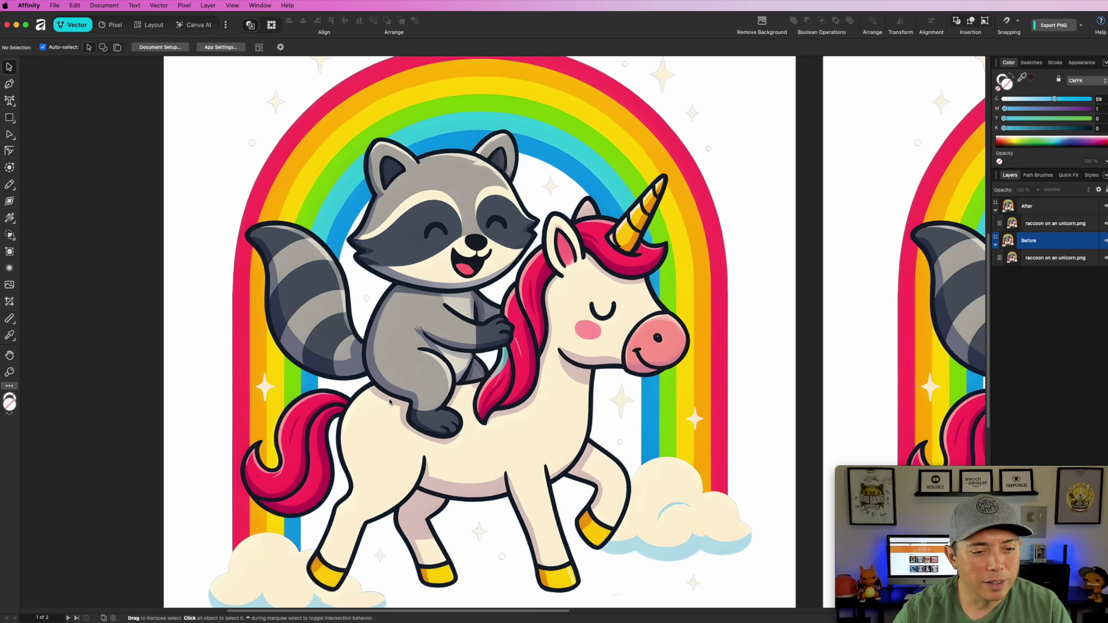
scroll(399, 350, "down", 5)
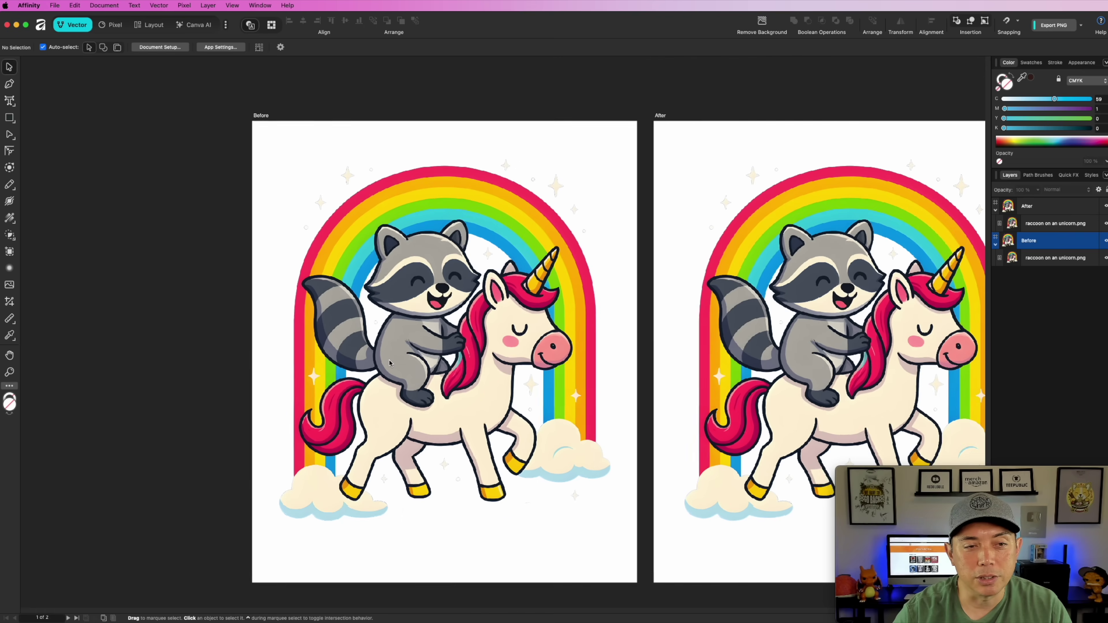
key("space")
left_click_drag(581, 262, 434, 257)
left_click(698, 290)
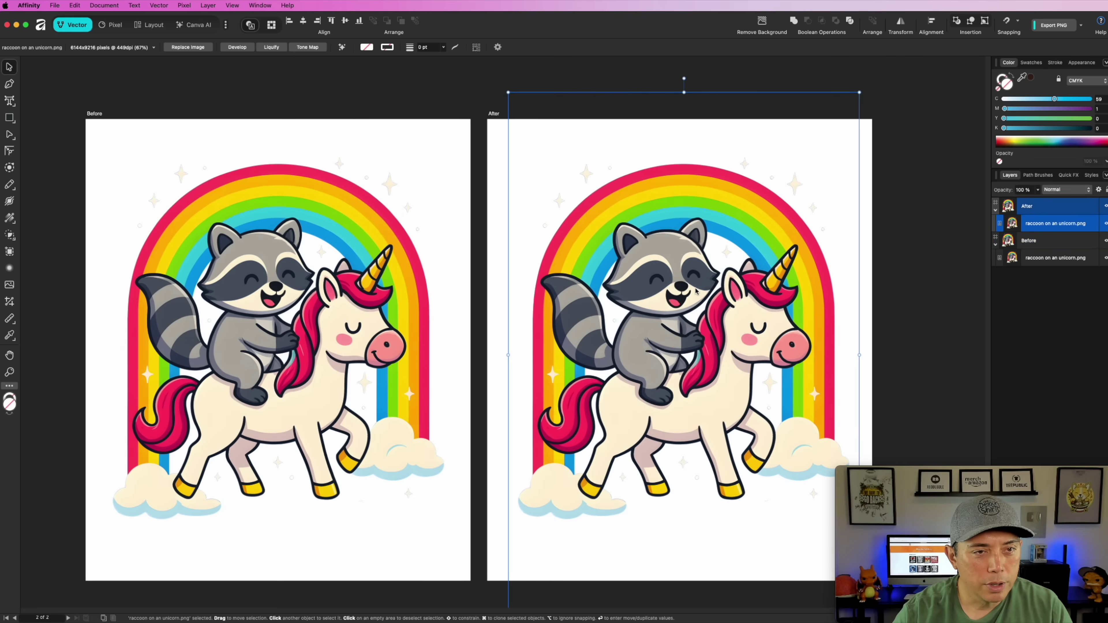
left_click(158, 6)
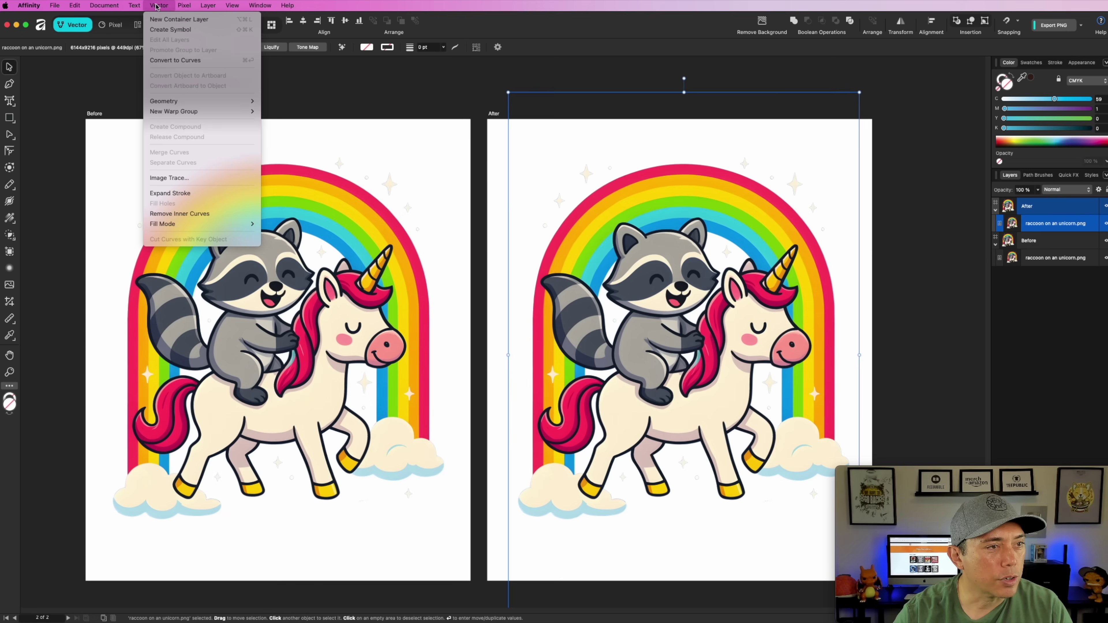
left_click(169, 178)
mouse_move(910, 539)
left_mouse_down()
mouse_move(906, 292)
mouse_move(857, 203)
mouse_move(585, 104)
mouse_move(480, 90)
left_mouse_up()
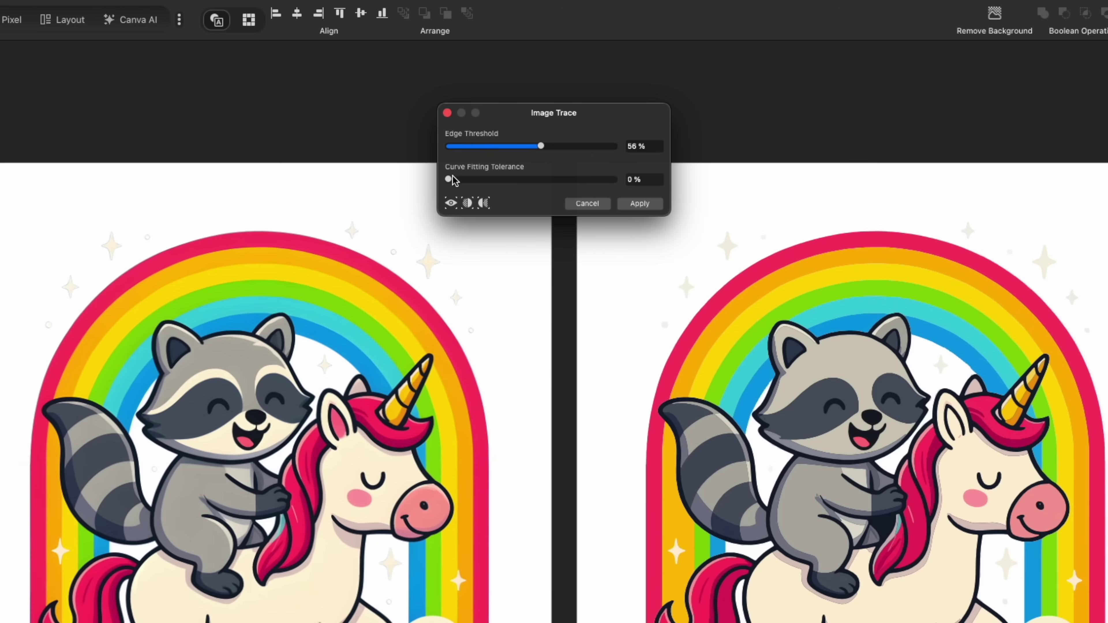
Set both the Edge Threshold and the Curve Fitting Tolerance of the trace to 50%.
left_click_drag(451, 182, 539, 191)
mouse_move(539, 146)
left_mouse_down()
mouse_move(523, 147)
mouse_move(550, 147)
left_mouse_up()
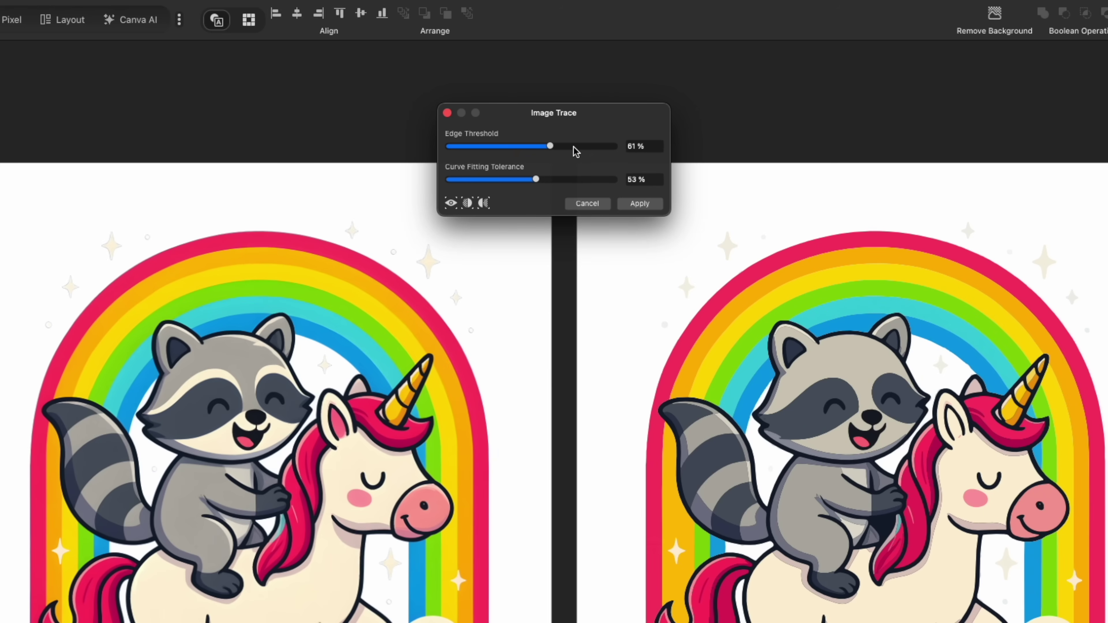
double_click(629, 152)
type("5")
key("Tab")
type("50")
key("Return")
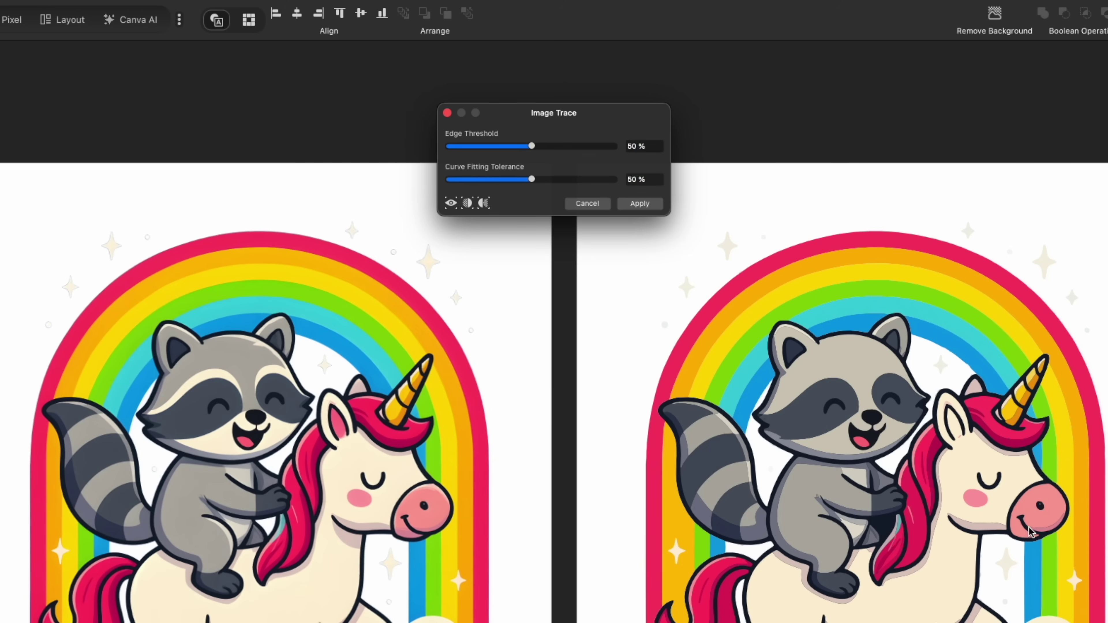
Examine the trace preview up close around the raccoon's face, body and tail and the rainbow edges.
scroll(938, 527, "up", 2)
scroll(938, 527, "up", 4)
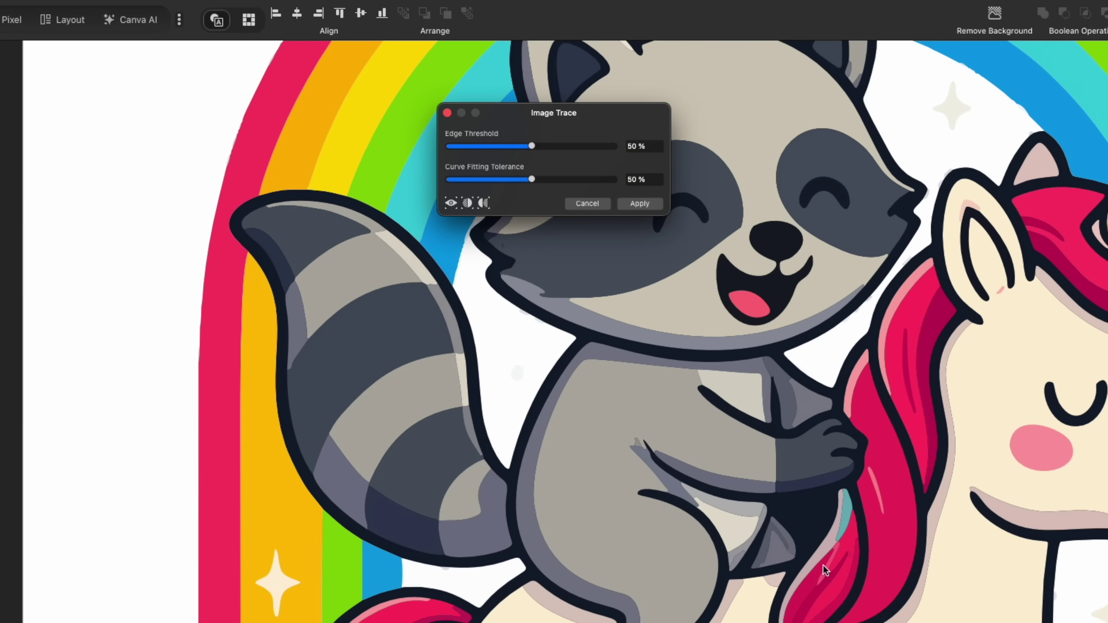
scroll(656, 519, "down", 5)
scroll(636, 538, "up", 5)
scroll(637, 538, "down", 4)
scroll(942, 142, "up", 6)
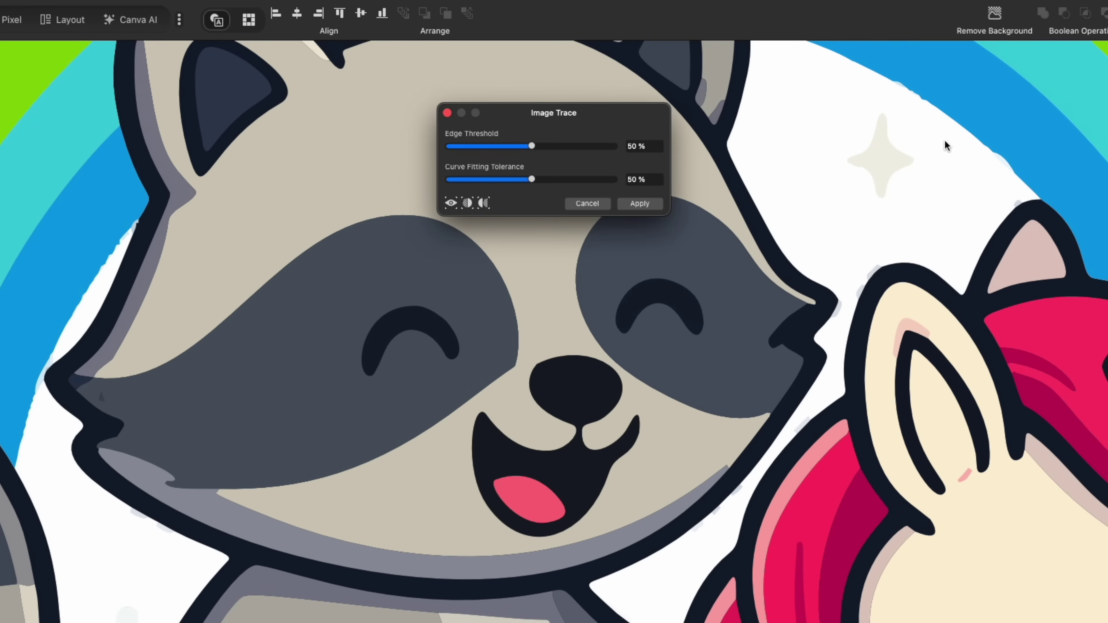
scroll(785, 392, "down", 2)
scroll(785, 392, "up", 2)
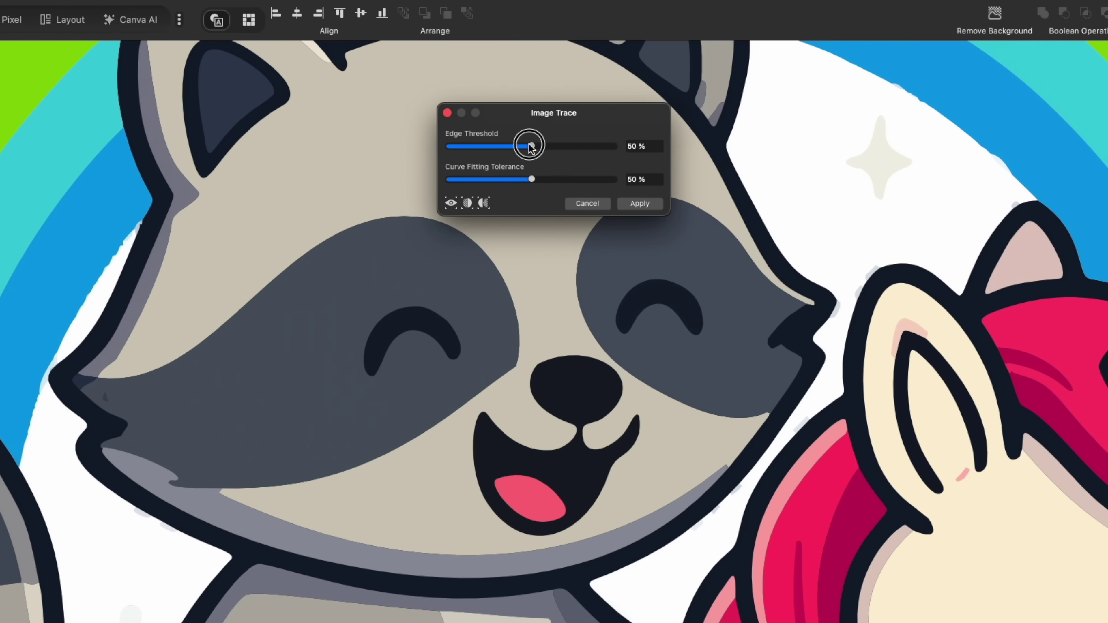
Try Edge Threshold values of 0% and 16% and check the preview around the raccoon's head and the rainbow.
left_click_drag(530, 146, 375, 166)
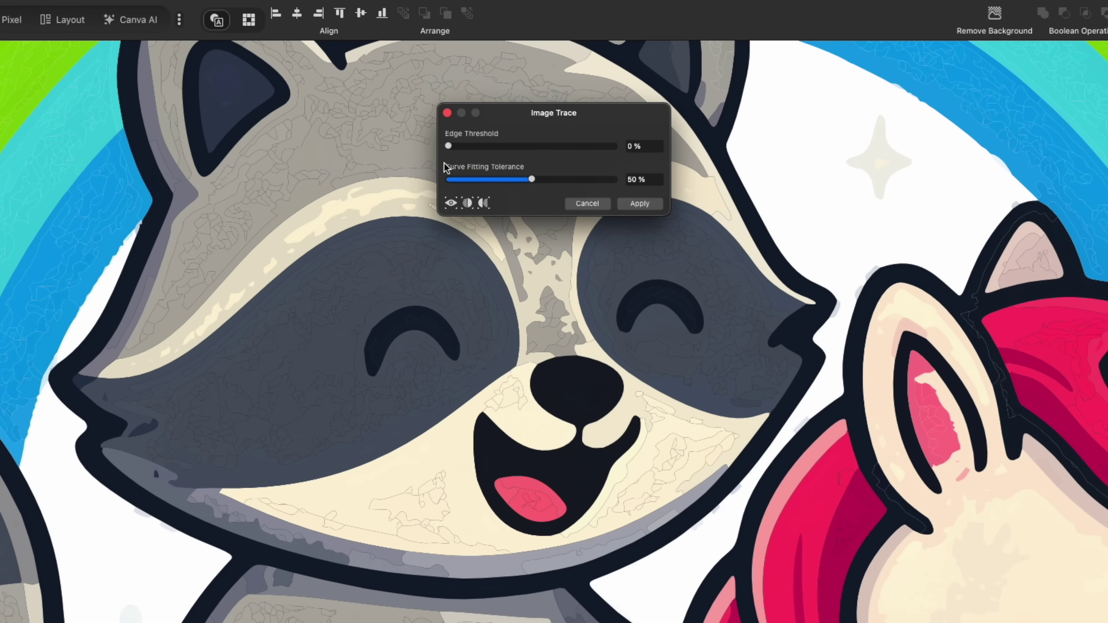
left_click_drag(448, 146, 475, 146)
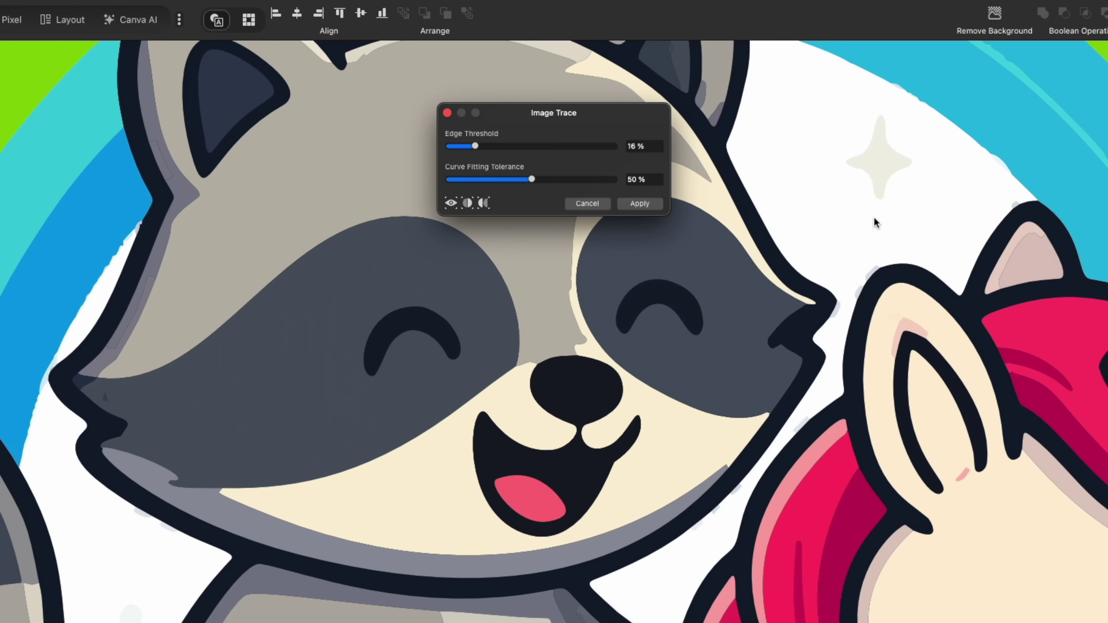
left_click(844, 221)
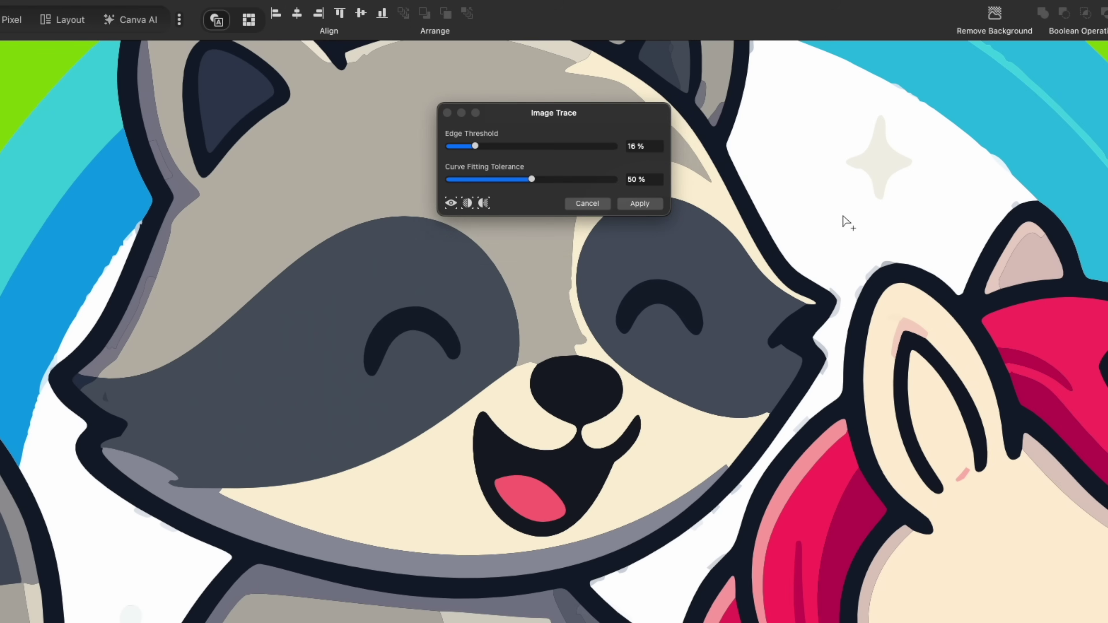
left_click_drag(835, 193, 824, 470)
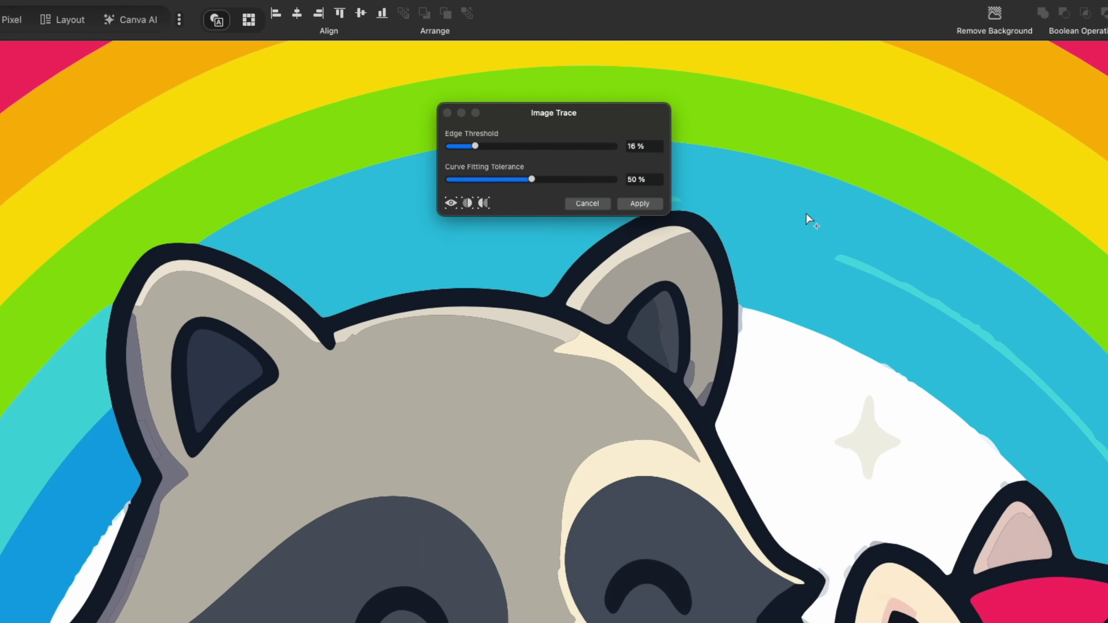
Try Edge Threshold values of 6%, 13% and 32%, and Curve Fitting Tolerance values of 0% and 100%.
left_click(472, 144)
left_click_drag(472, 144, 458, 146)
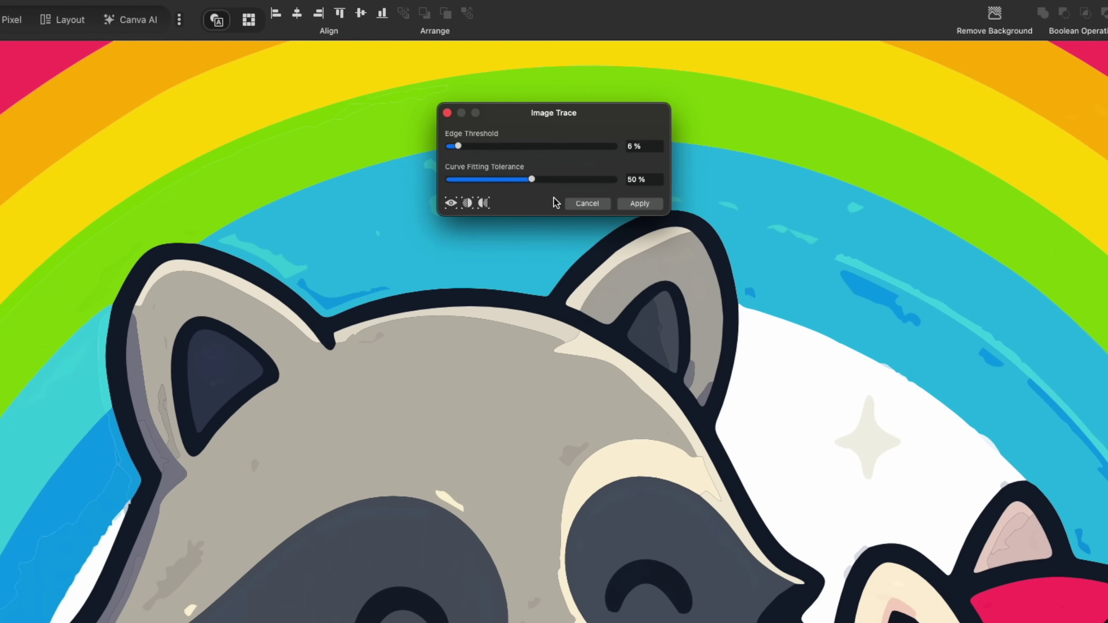
left_click_drag(460, 148, 469, 147)
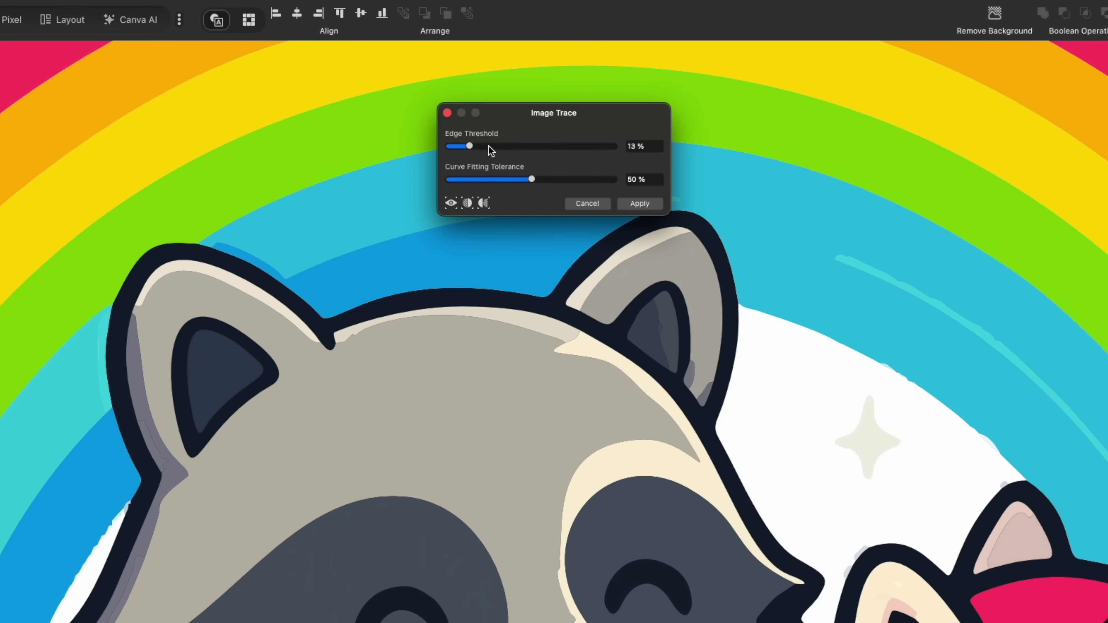
left_click_drag(470, 147, 501, 146)
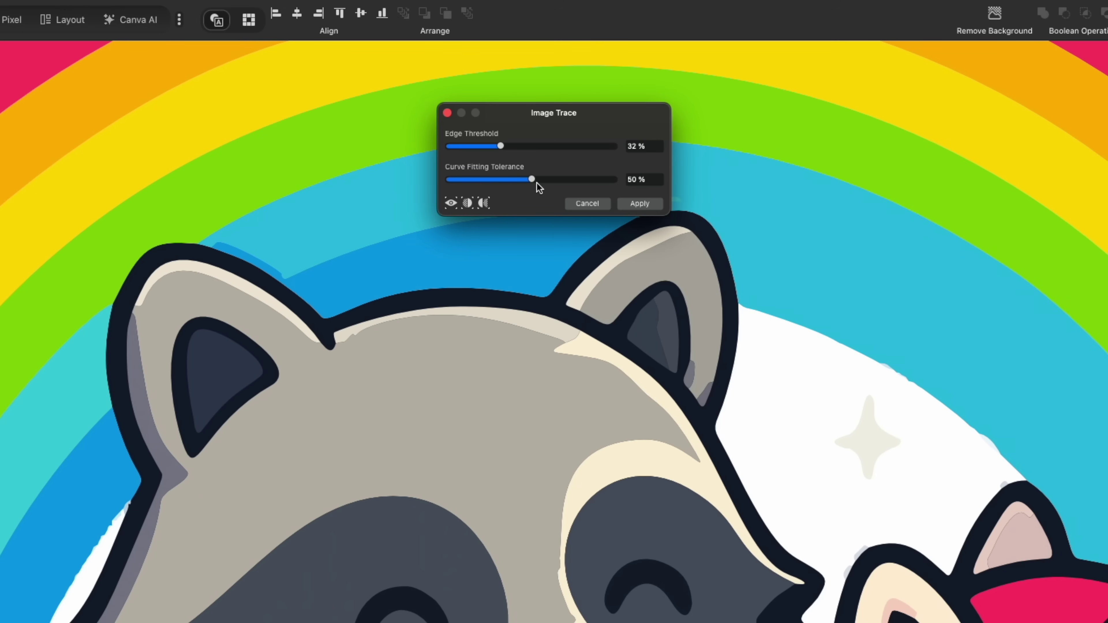
left_click_drag(531, 181, 417, 180)
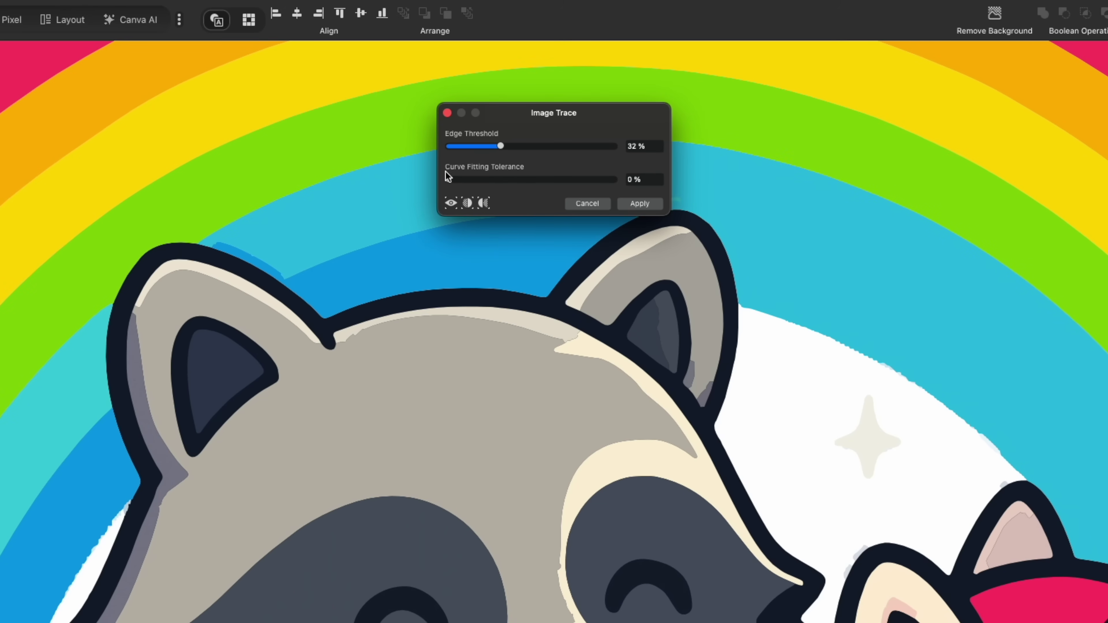
left_click_drag(448, 179, 720, 219)
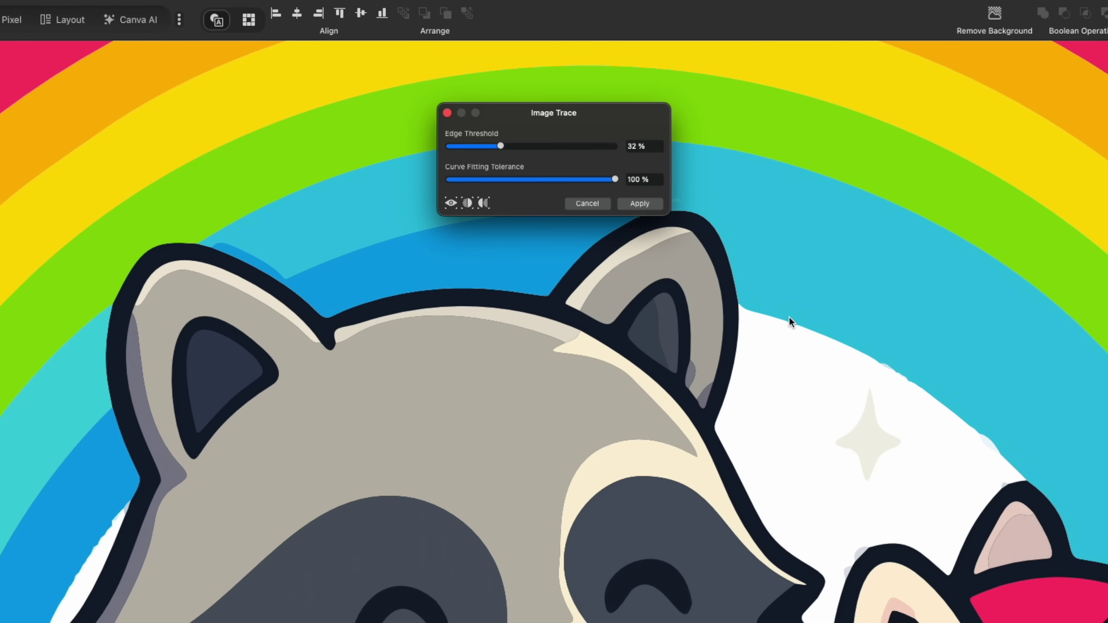
Set the Edge Threshold to 57% and the Curve Fitting Tolerance to 56%, and apply the Image Trace.
left_click_drag(500, 146, 543, 146)
left_click_drag(614, 180, 543, 178)
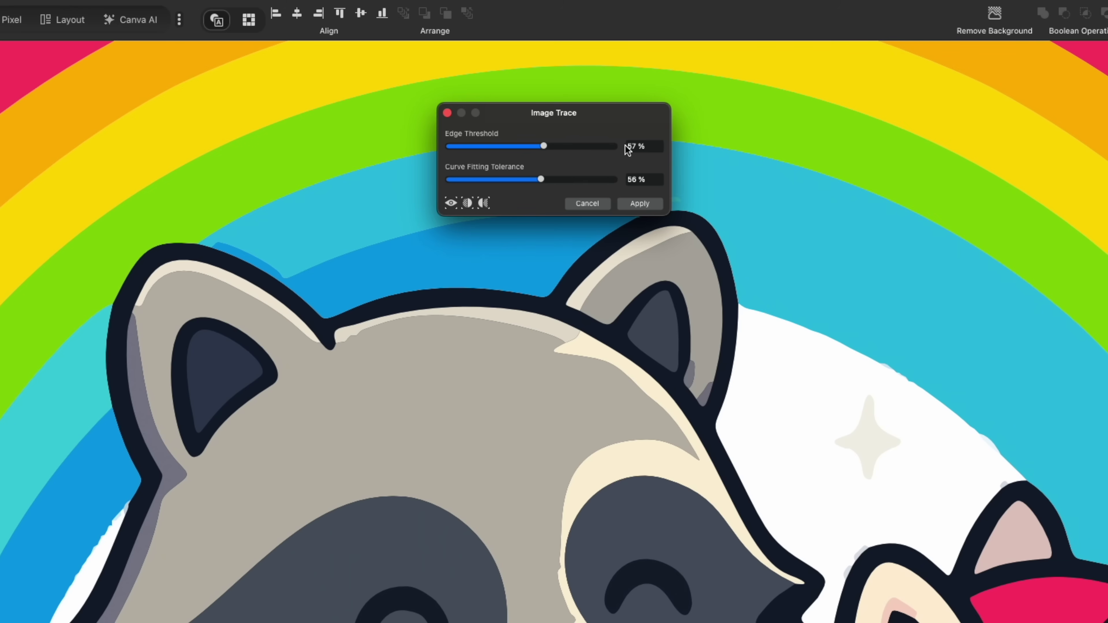
scroll(536, 369, "down", 5)
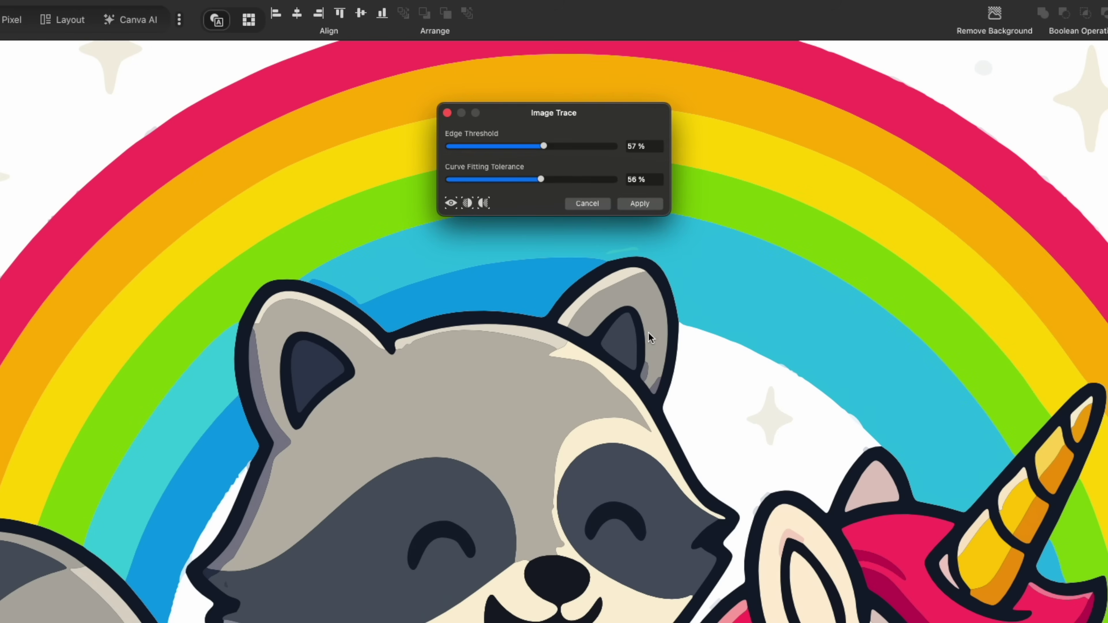
scroll(650, 336, "down", 6)
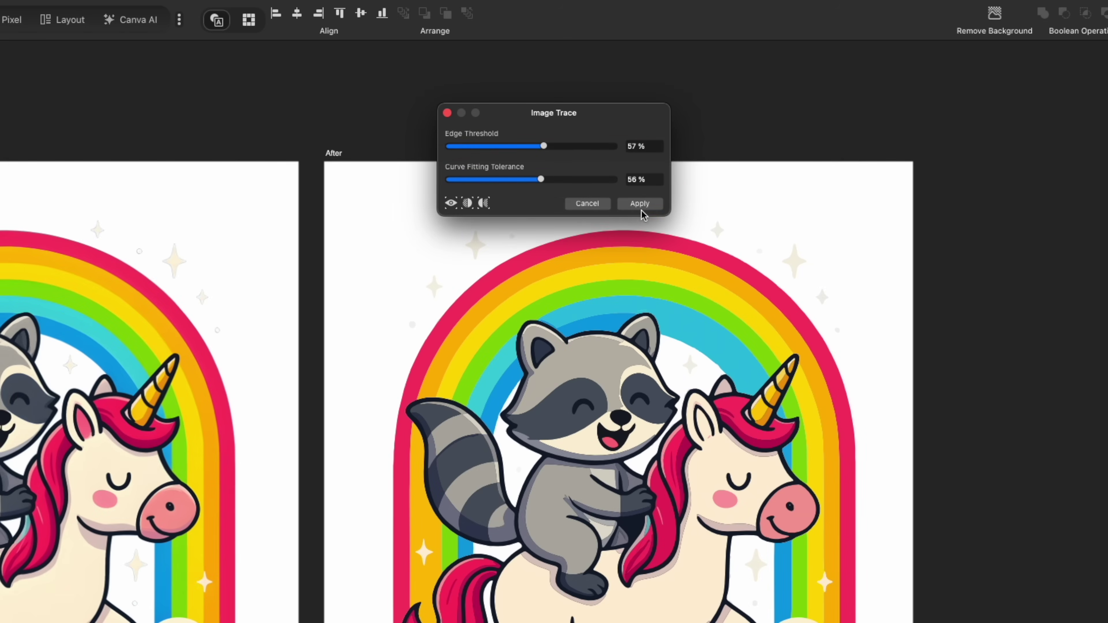
left_click(637, 208)
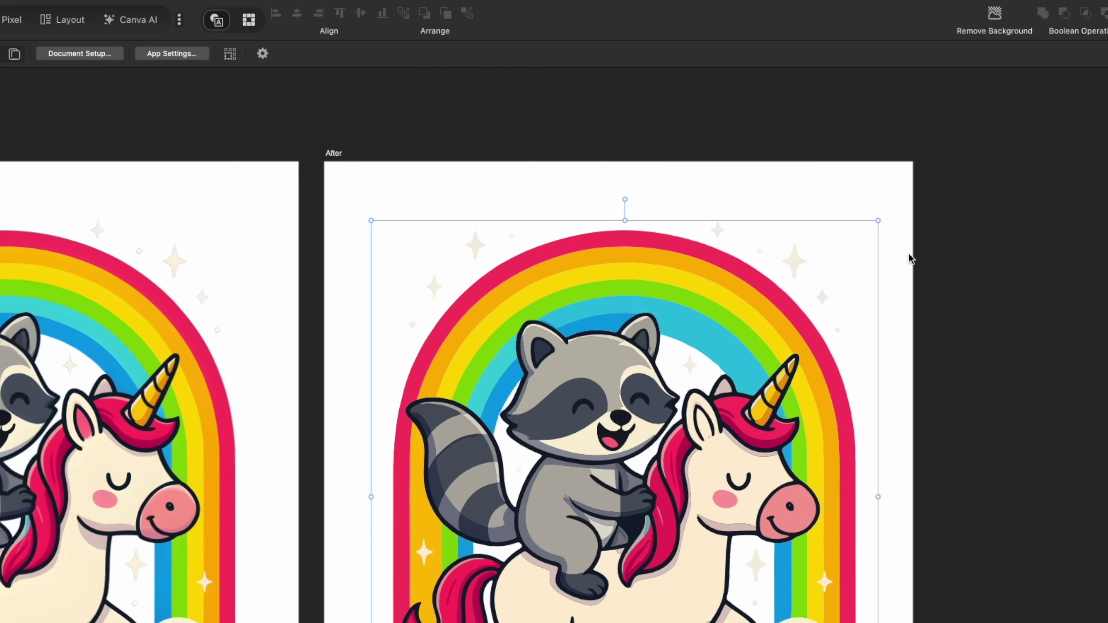
Try moving the traced outer rainbow curve out of place and undo the move.
left_click(631, 241)
left_click_drag(631, 241, 614, 216)
key("super+z")
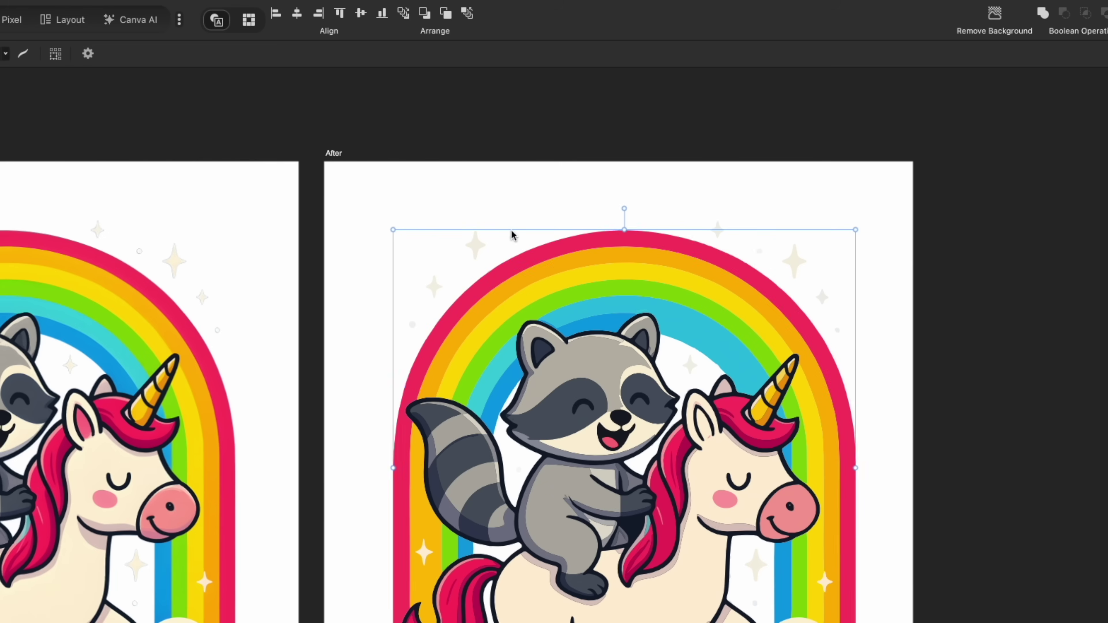
Recolor the two stars and two dots outside the rainbow's upper-left curve with the yellow sampled from the rainbow, then deselect them.
left_click(512, 218)
left_click(494, 239)
mouse_move(493, 239)
left_mouse_down()
mouse_move(519, 205)
mouse_move(488, 244)
left_mouse_up()
left_click(485, 240)
double_click(472, 250)
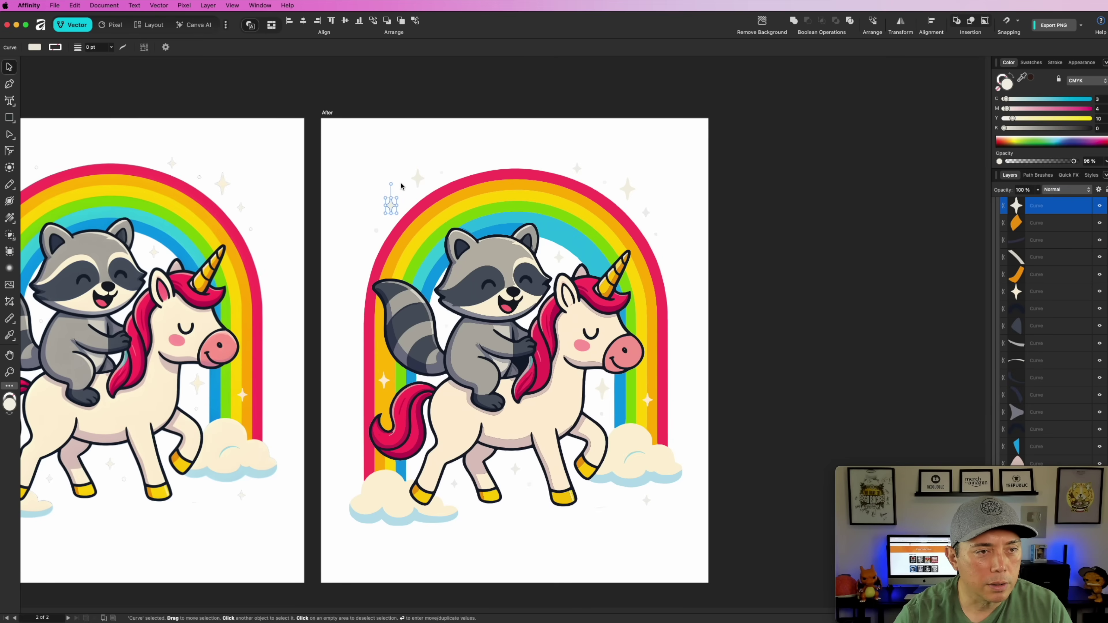
scroll(398, 183, "up", 5)
left_click(363, 370)
left_click(464, 267)
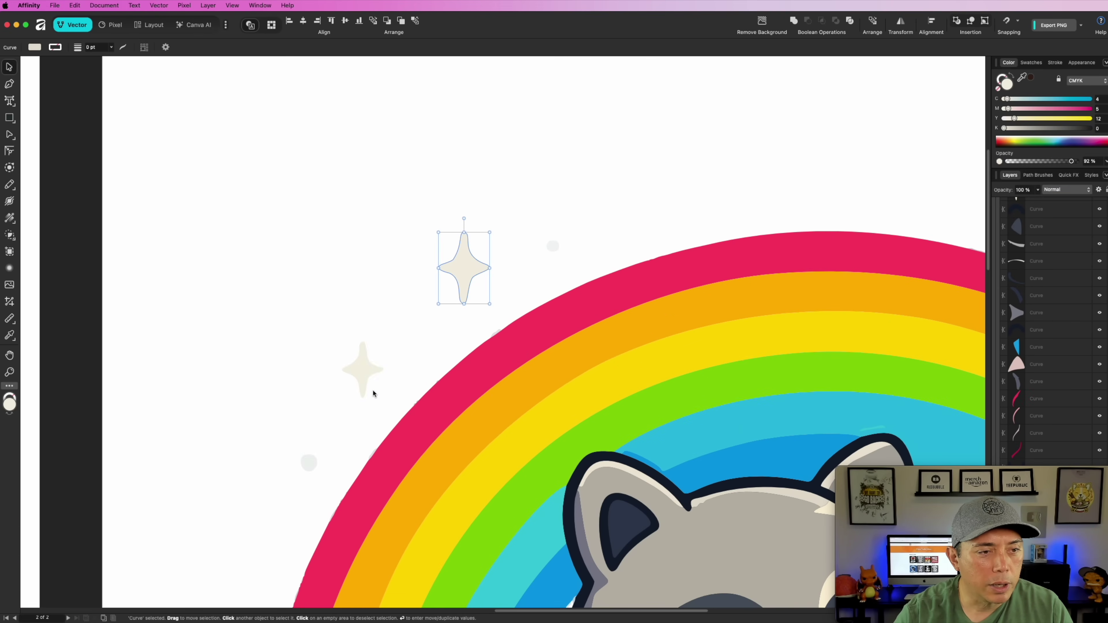
left_click(368, 384, "shift")
left_click(552, 247, "shift")
left_click(1014, 119)
left_click_drag(1022, 78, 788, 318)
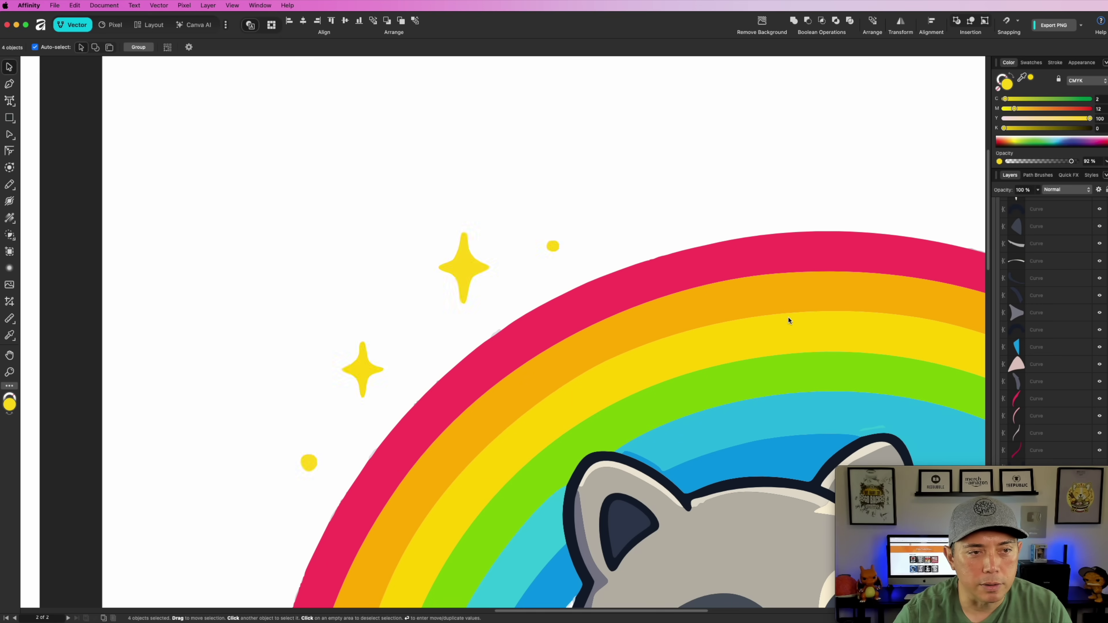
left_click(688, 185)
key("super+0")
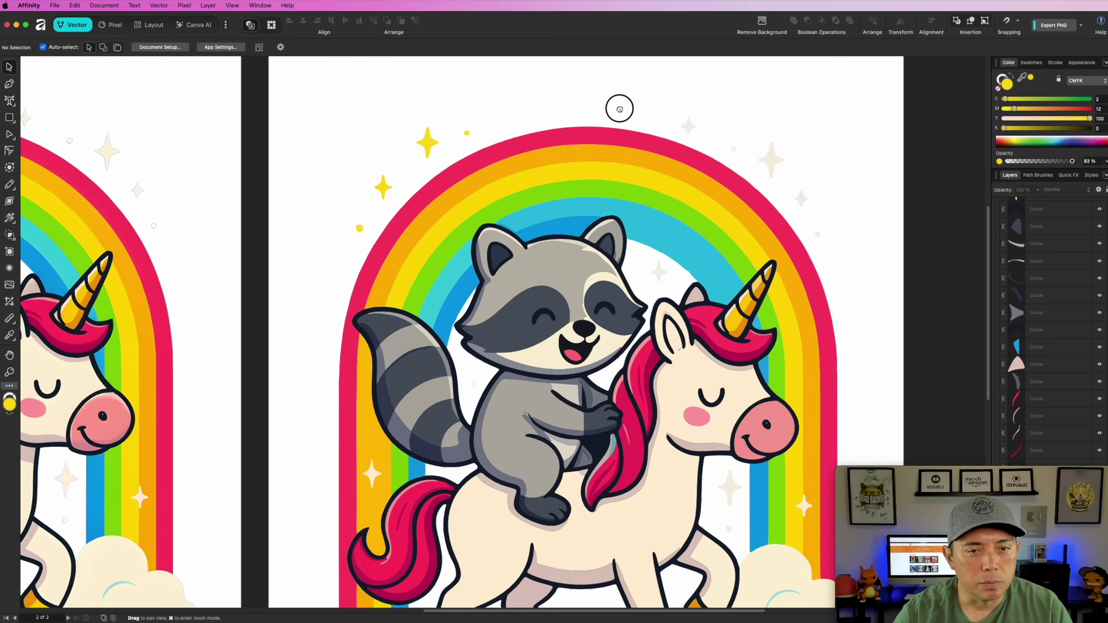
scroll(727, 214, "up", 3)
left_click_drag(727, 214, 753, 222)
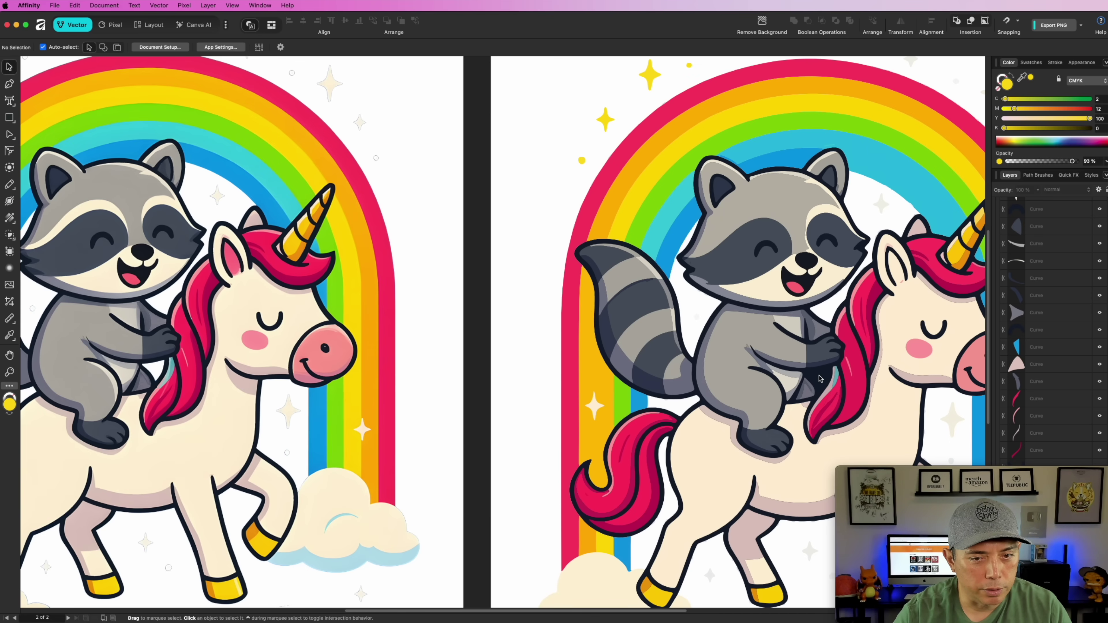
key("super+0")
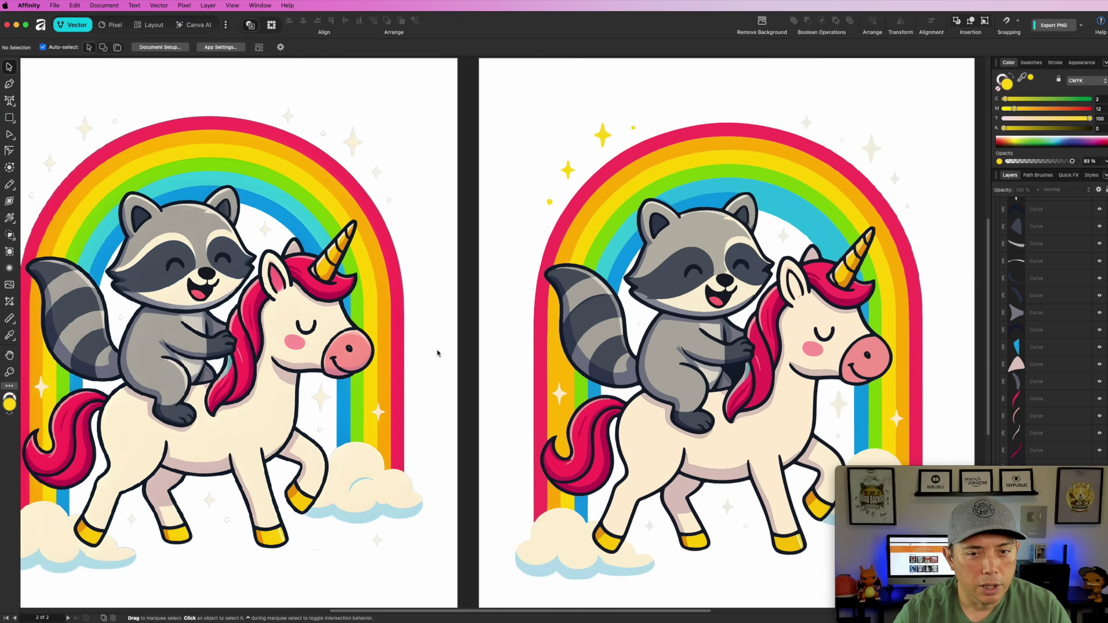
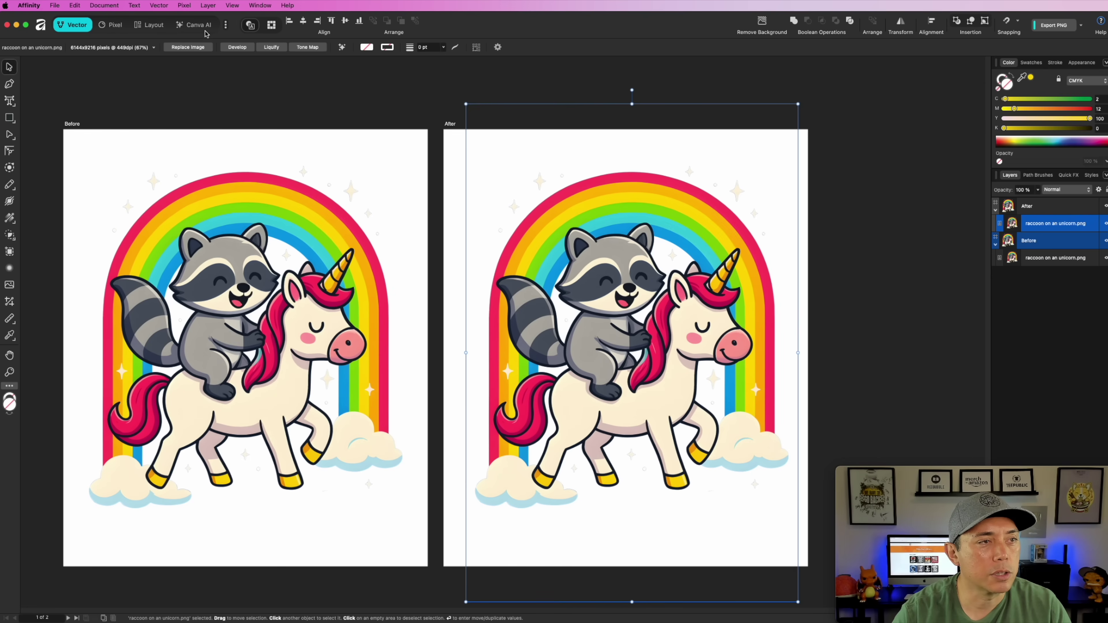
Install the Super Resolution machine learning model for the Canva AI tools and reselect the raccoon image on the After artboard.
left_click(195, 27)
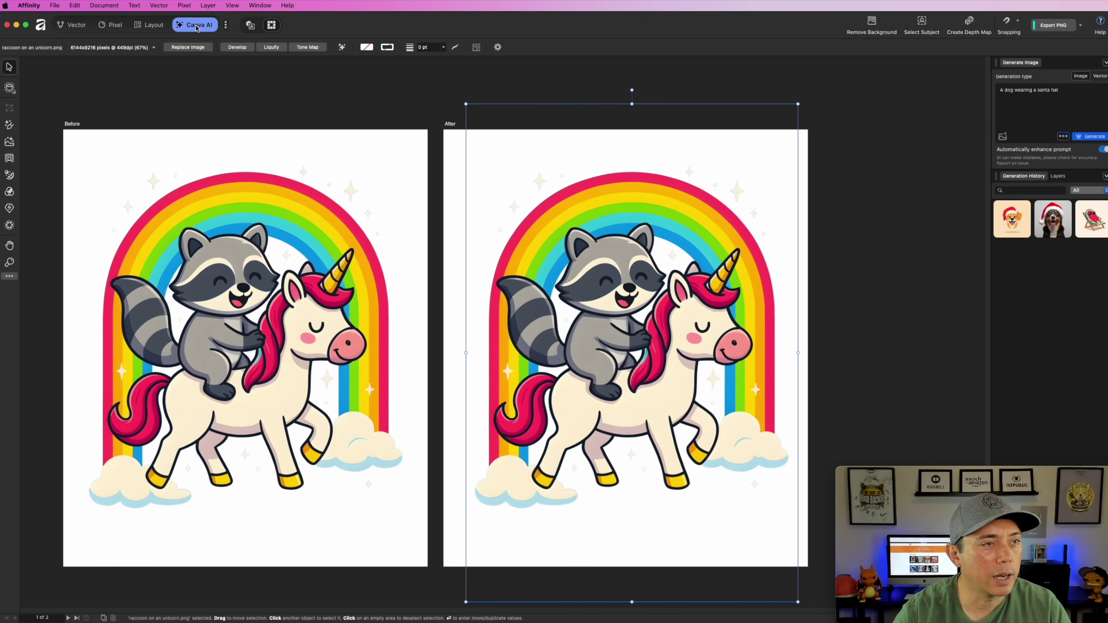
left_click(9, 212)
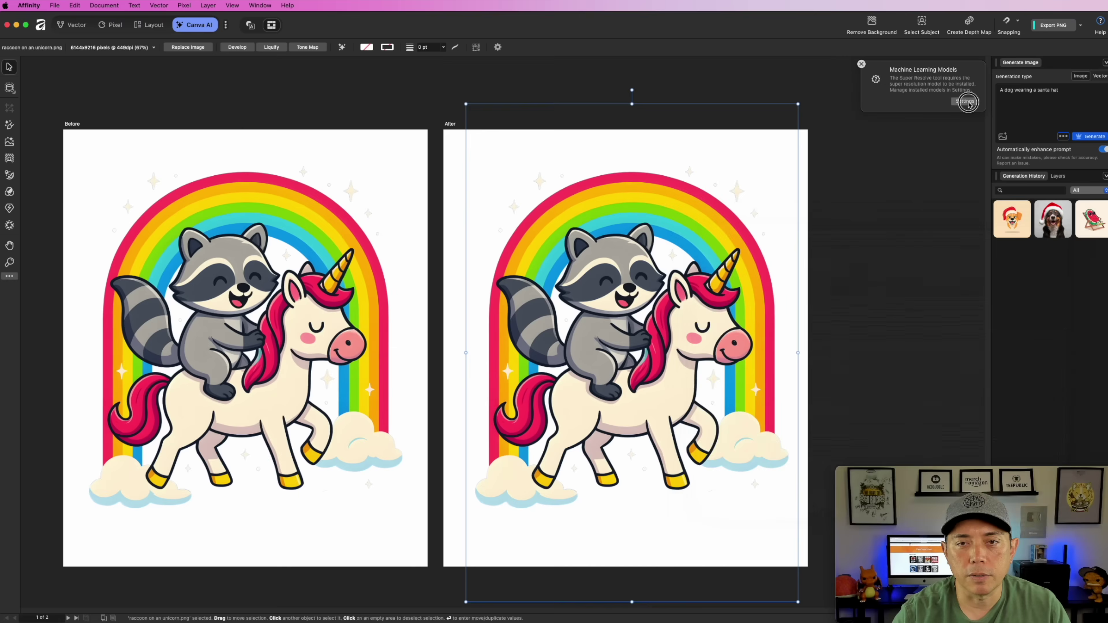
left_click(771, 231)
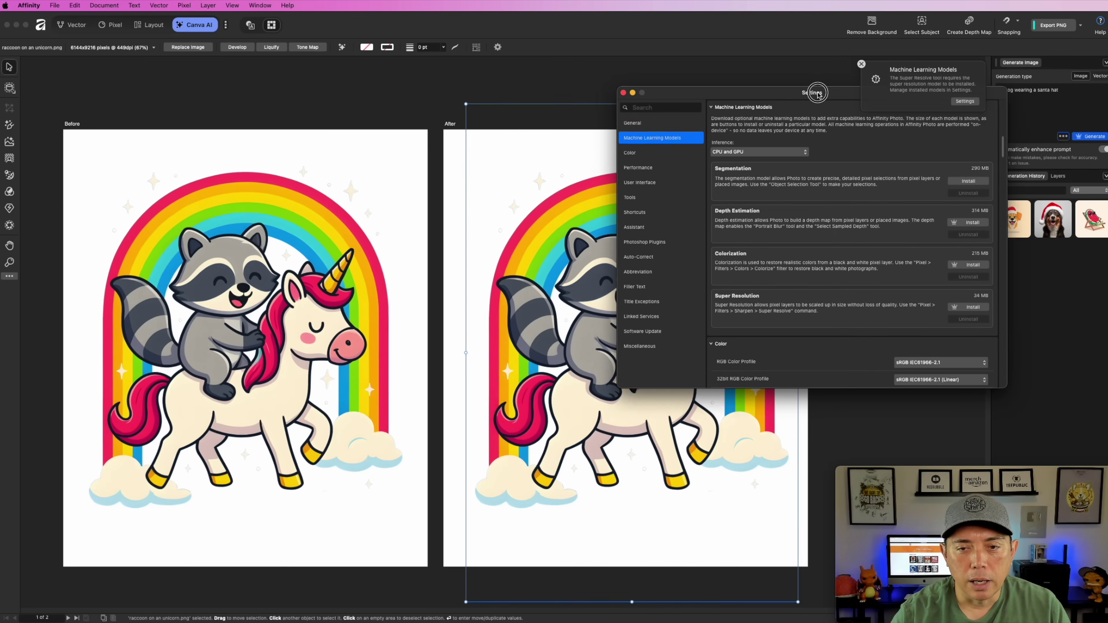
left_click_drag(817, 93, 815, 86)
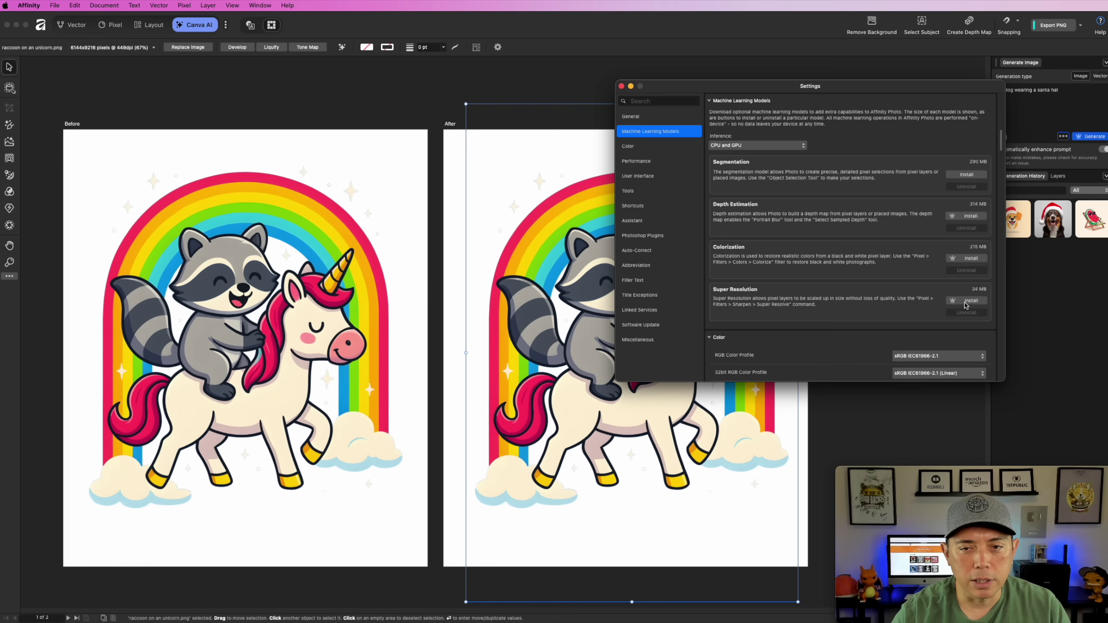
left_click(965, 302)
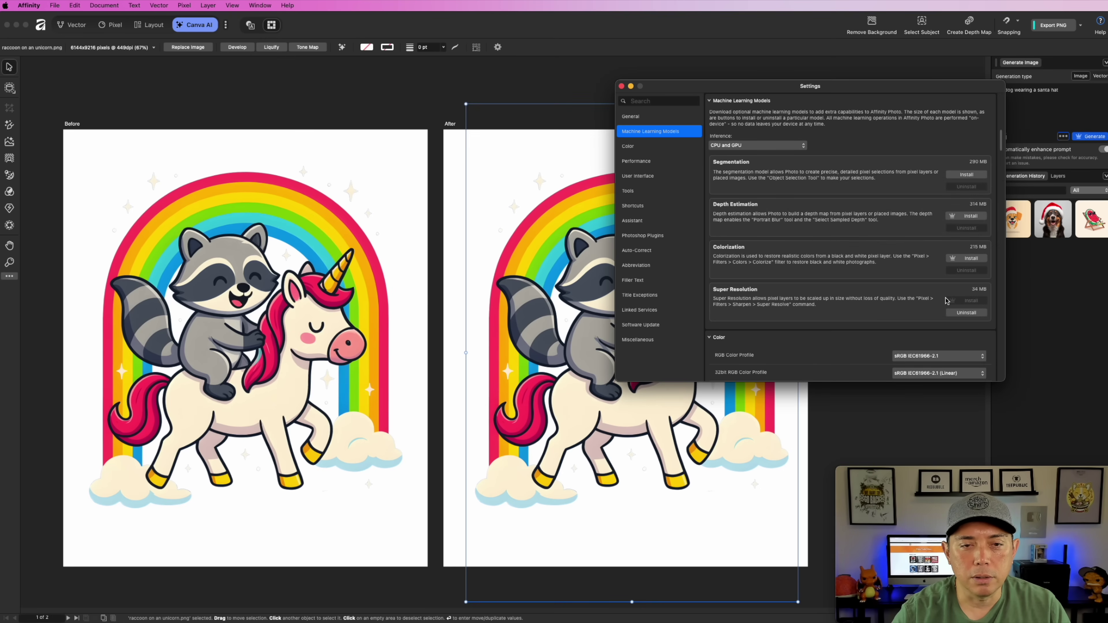
left_click(621, 87)
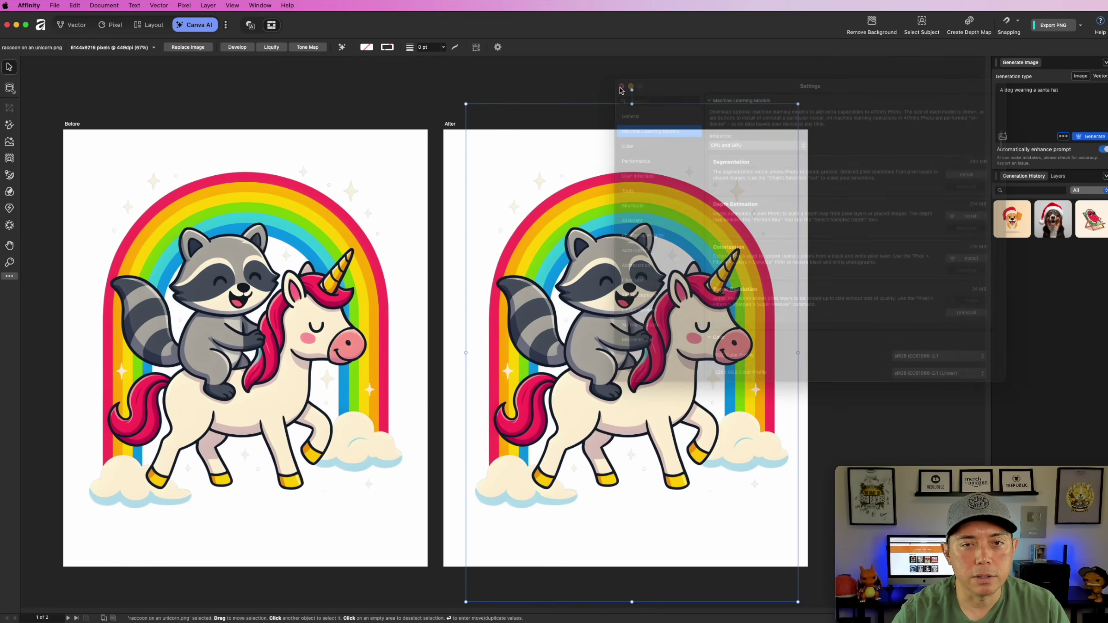
left_click(425, 117)
left_click(580, 243)
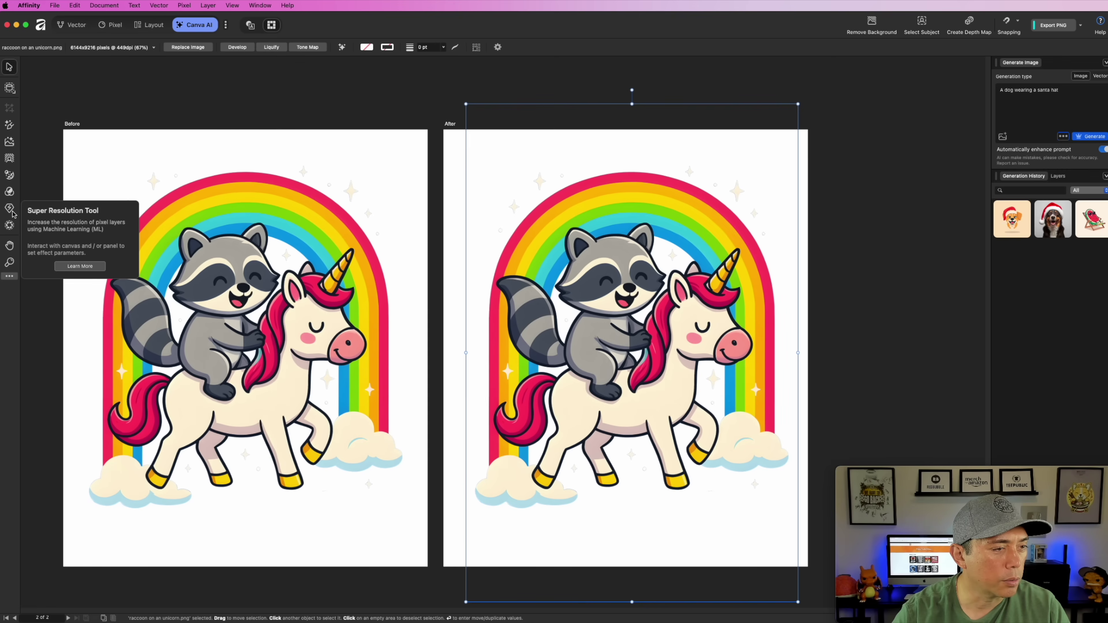
Read the Super Resolution Tool help article, covering where to find it, suitable image sizes and its settings, and close it.
left_click(80, 266)
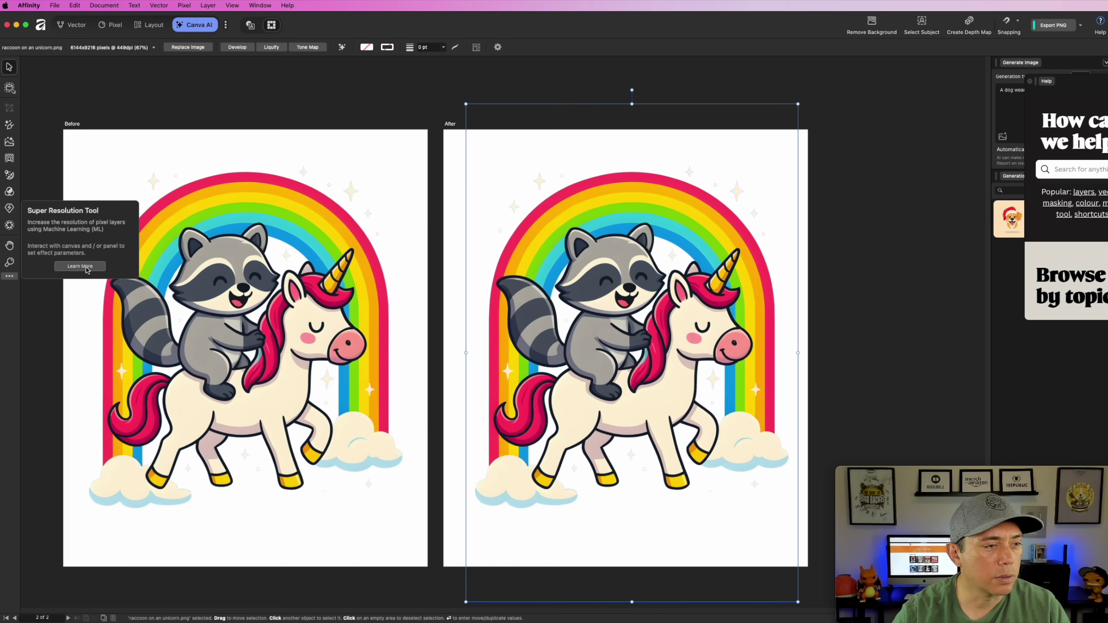
left_click_drag(1102, 87, 841, 84)
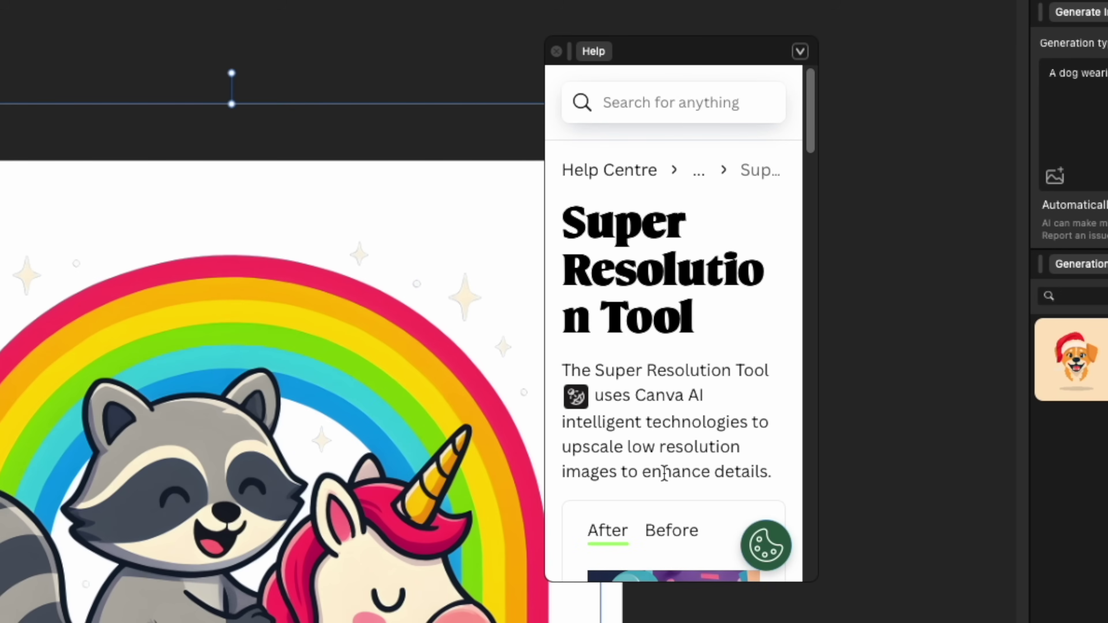
scroll(660, 477, "down", 7)
left_click(683, 228)
scroll(659, 379, "down", 2)
scroll(660, 381, "down", 11)
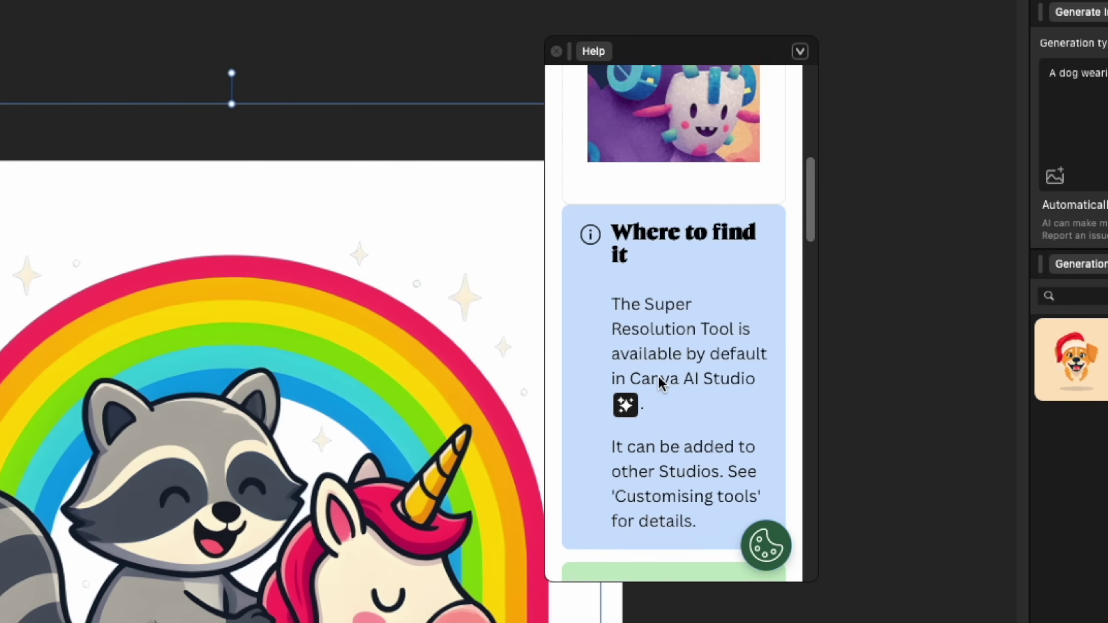
scroll(660, 376, "down", 10)
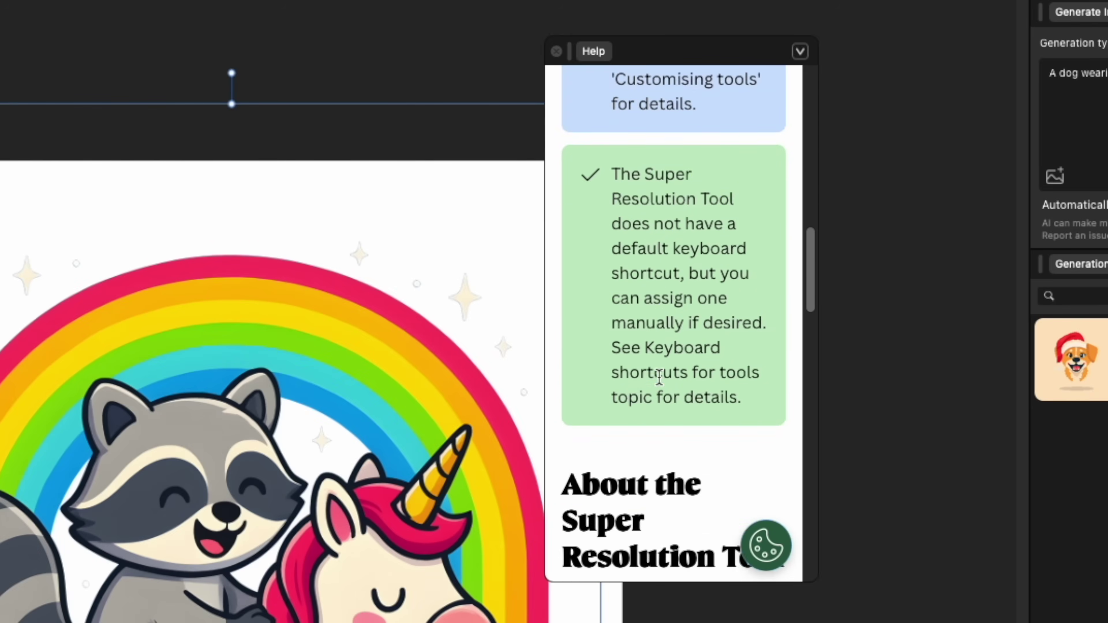
scroll(660, 377, "down", 1)
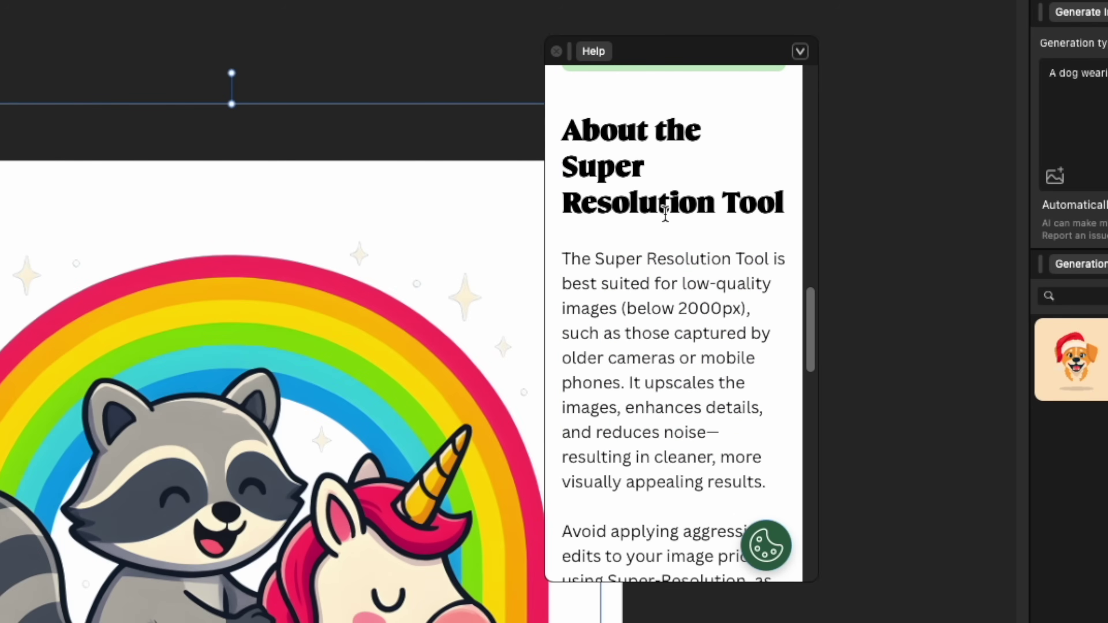
scroll(683, 358, "down", 1)
scroll(683, 359, "down", 13)
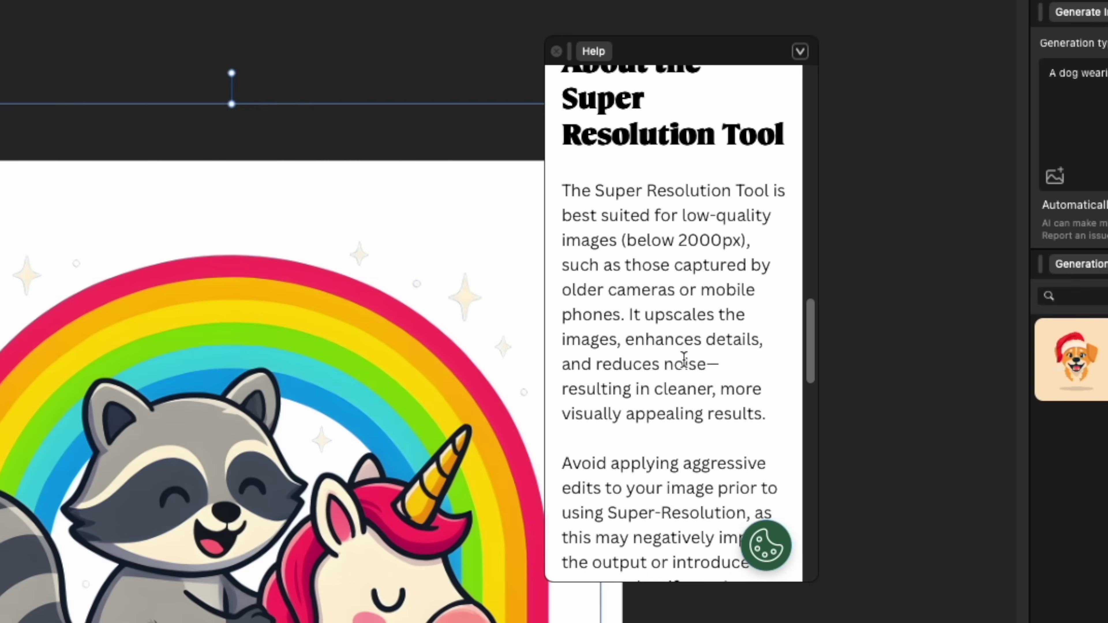
scroll(683, 358, "down", 11)
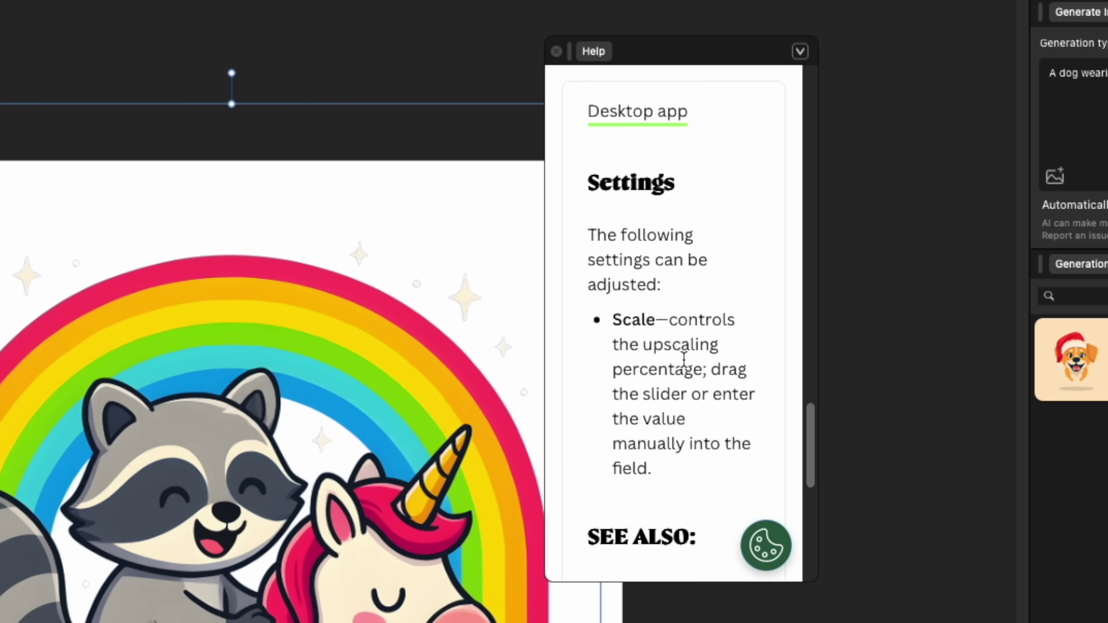
scroll(684, 367, "down", 4)
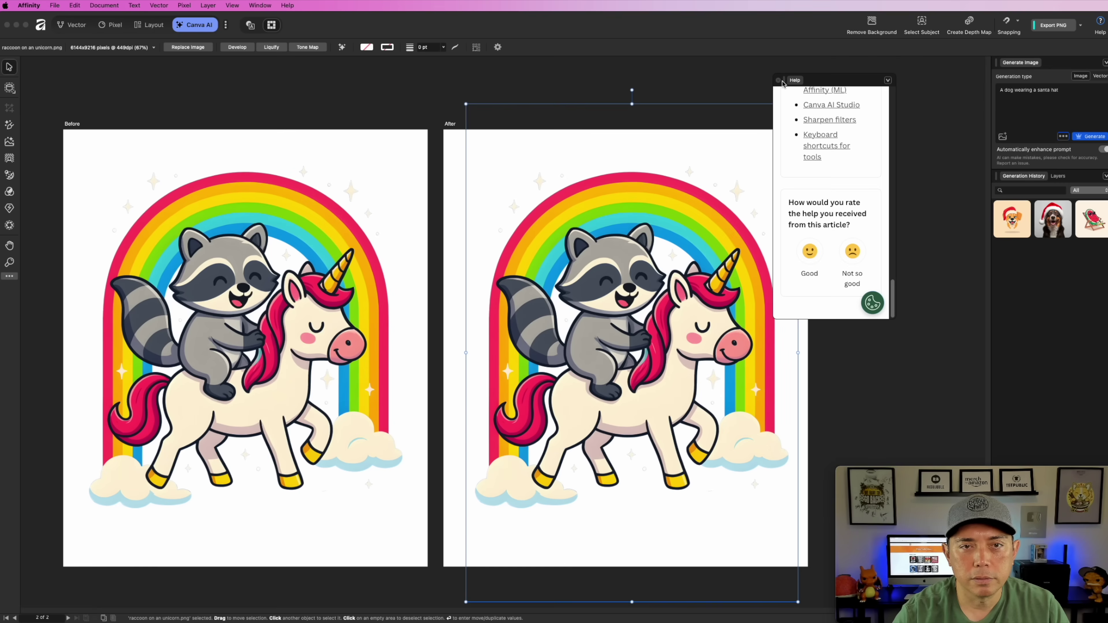
left_click(556, 51)
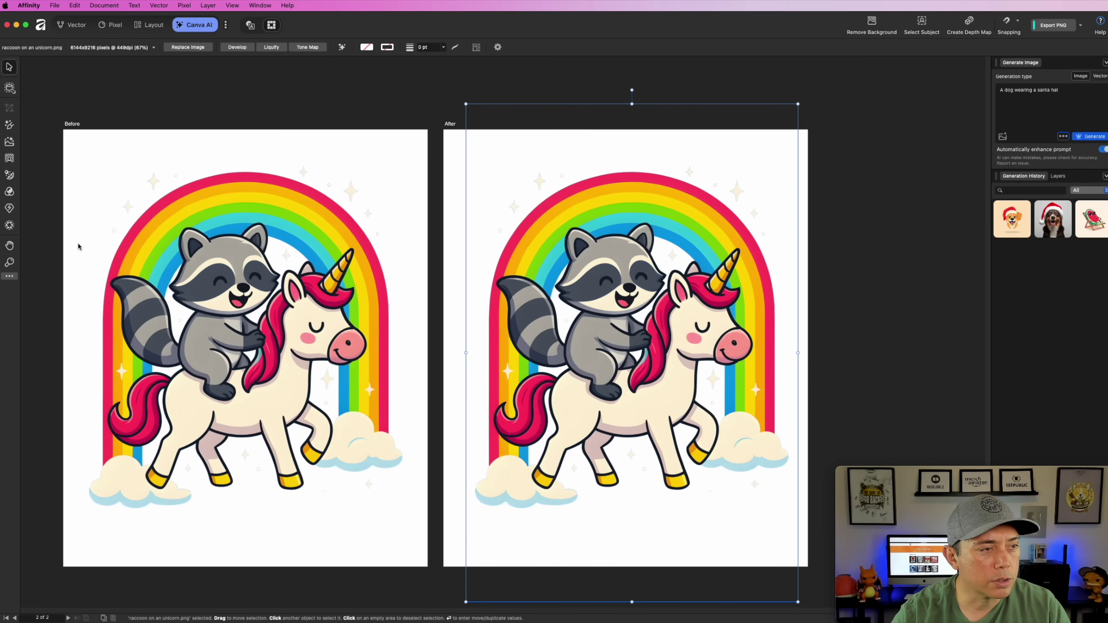
Upscale the After artboard's raccoon image with the Super Resolution Tool and compare both sides of the before/after split.
left_click(9, 209)
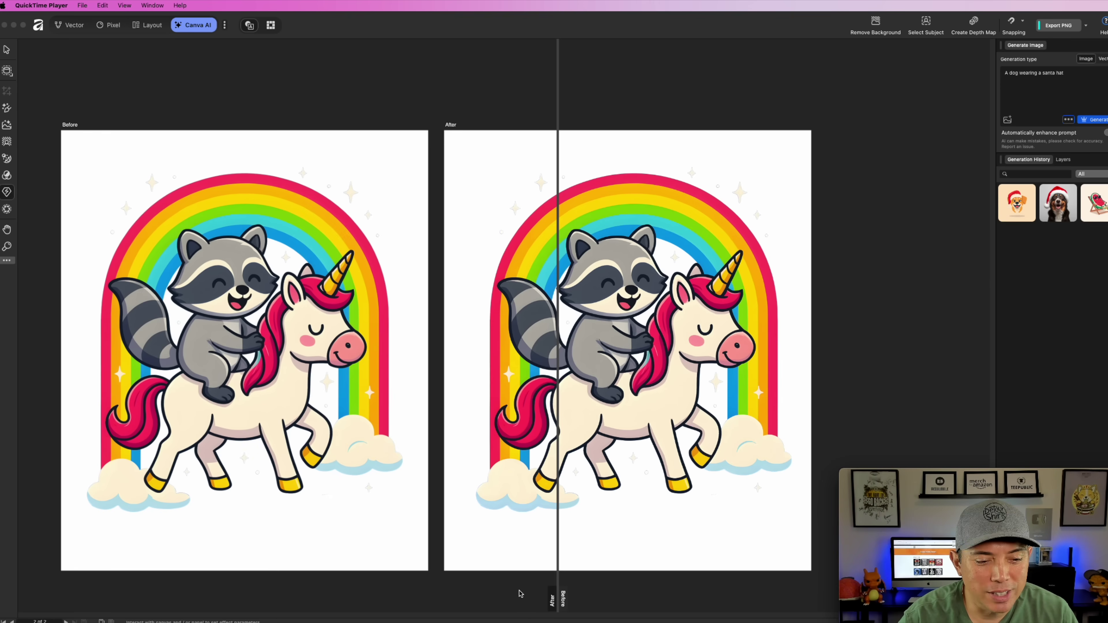
scroll(604, 476, "up", 5)
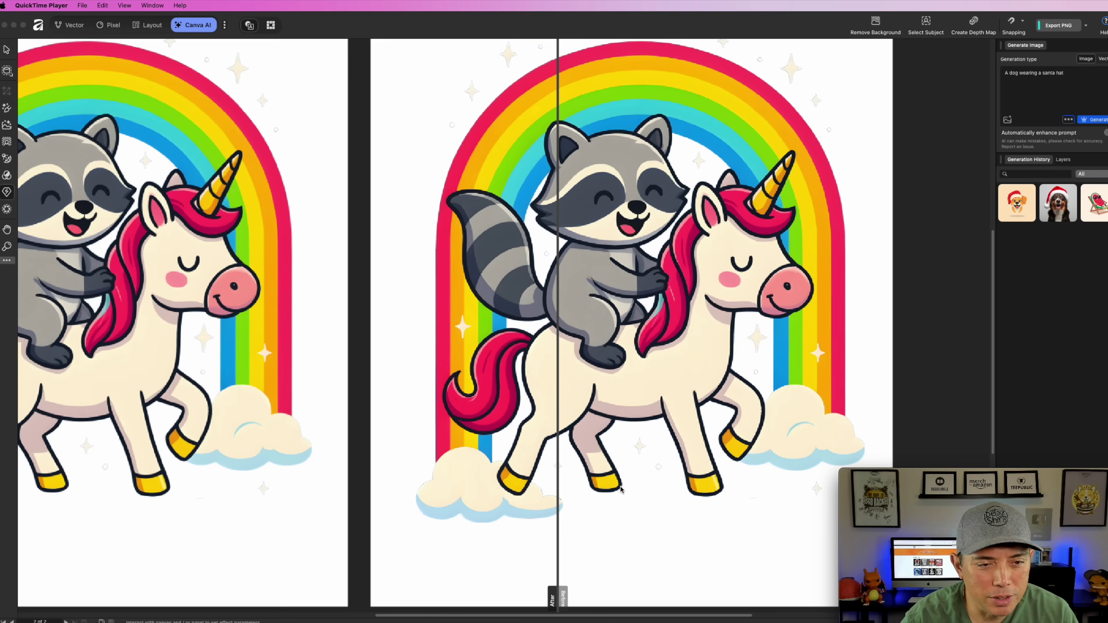
left_click(557, 594)
left_click_drag(555, 502, 626, 385)
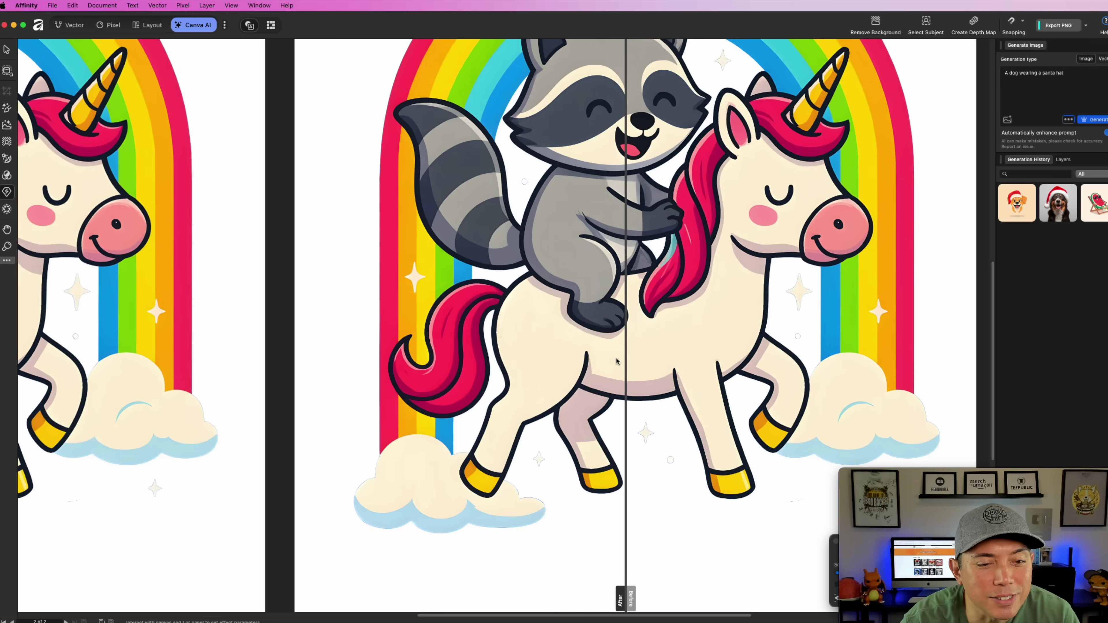
scroll(614, 360, "up", 3)
left_click_drag(623, 590, 616, 453)
scroll(616, 454, "down", 1)
scroll(617, 454, "down", 5)
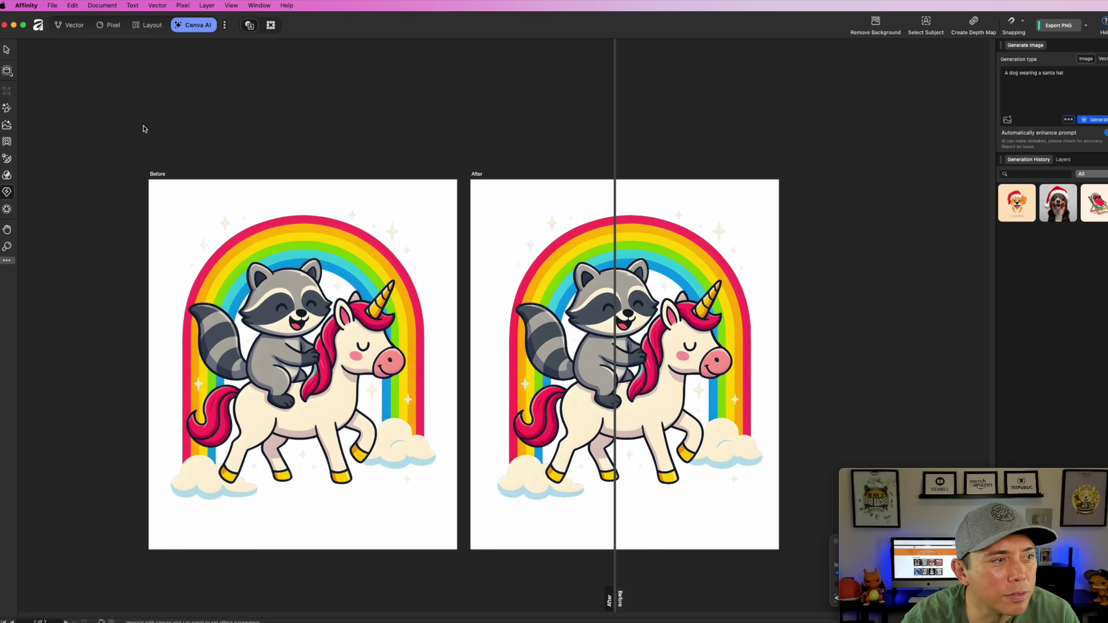
left_click(9, 50)
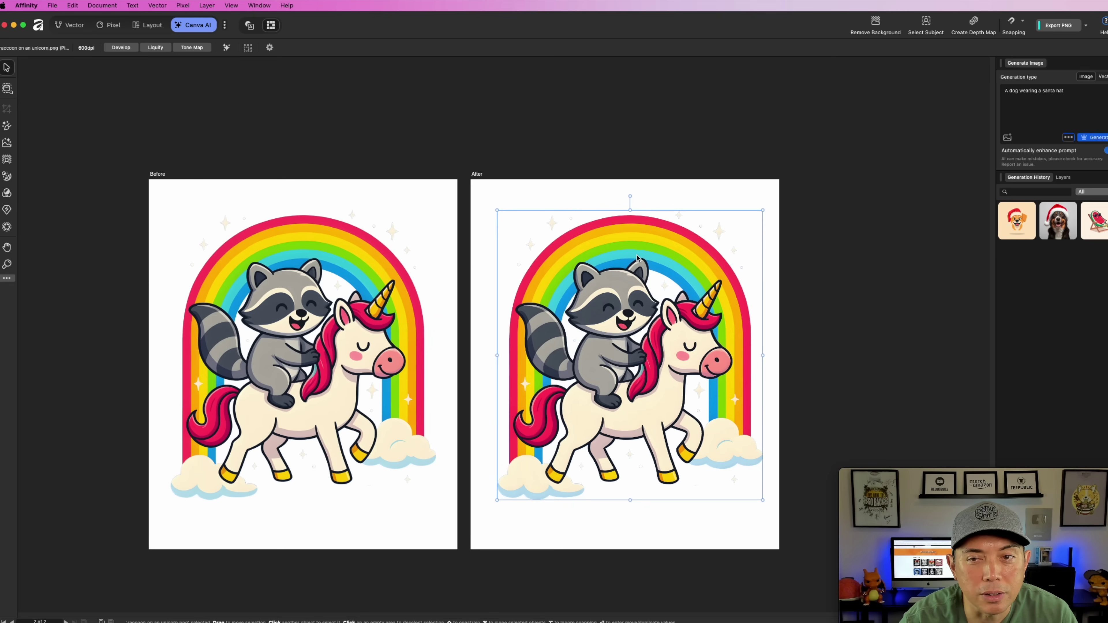
Start an Image Trace on the upscaled After image in the Vector studio and place its settings beside the raccoon.
left_click(70, 24)
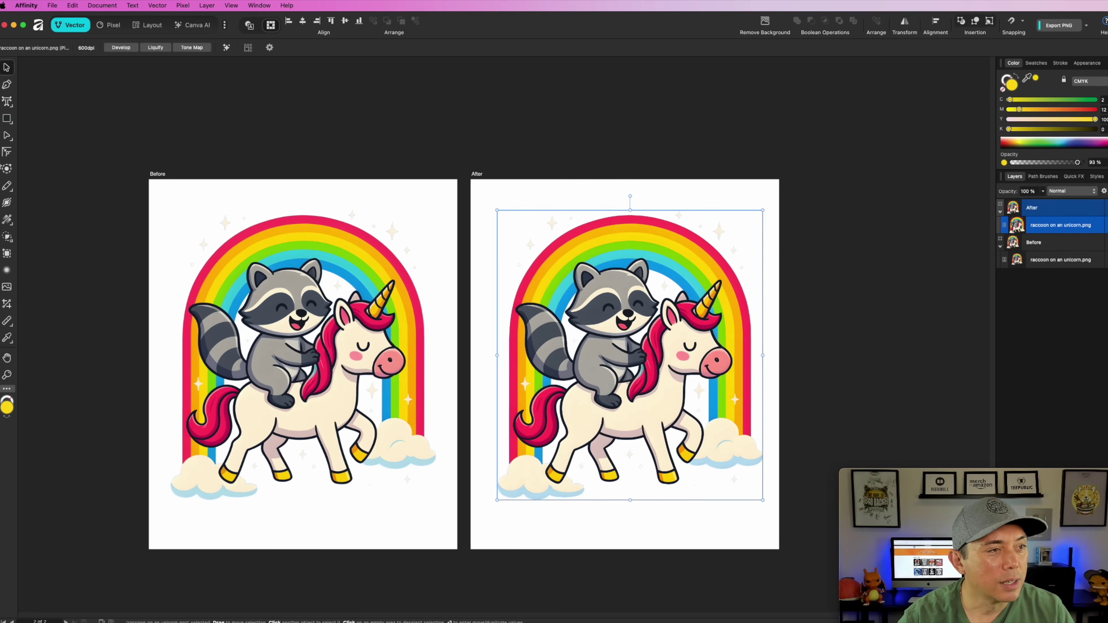
left_click(156, 6)
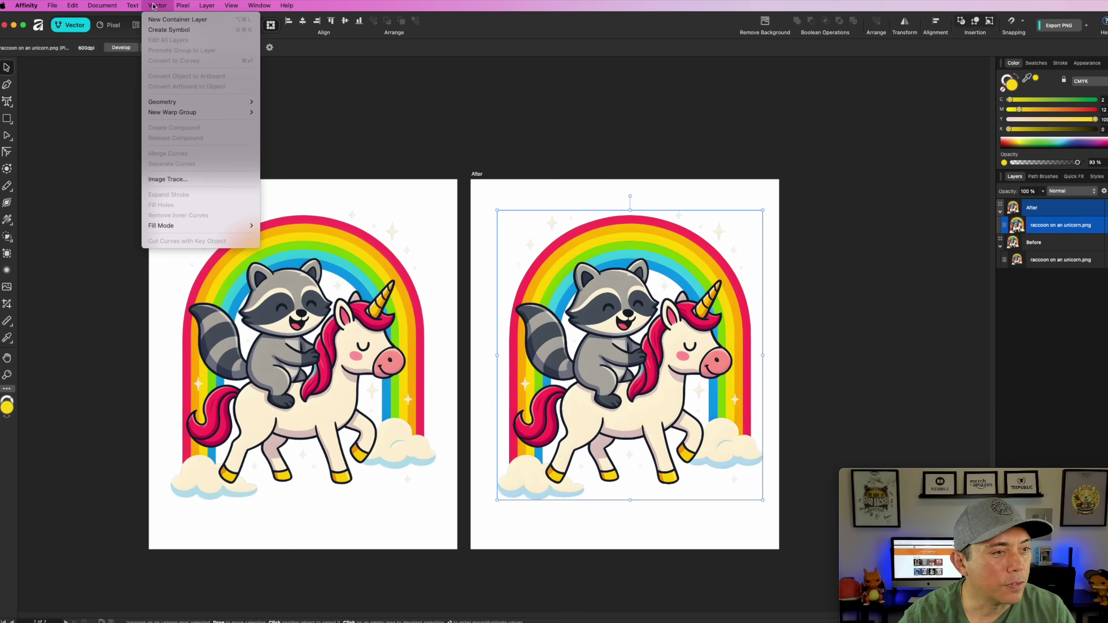
left_click(156, 179)
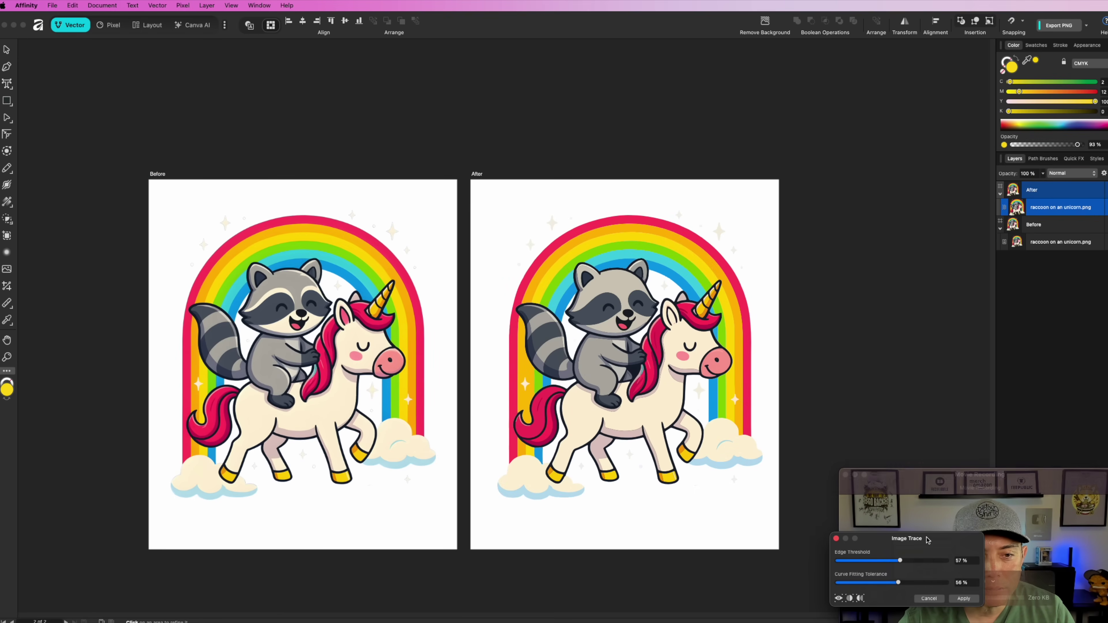
mouse_move(917, 538)
left_mouse_down()
mouse_move(749, 188)
mouse_move(677, 188)
left_mouse_up()
scroll(678, 260, "up", 5)
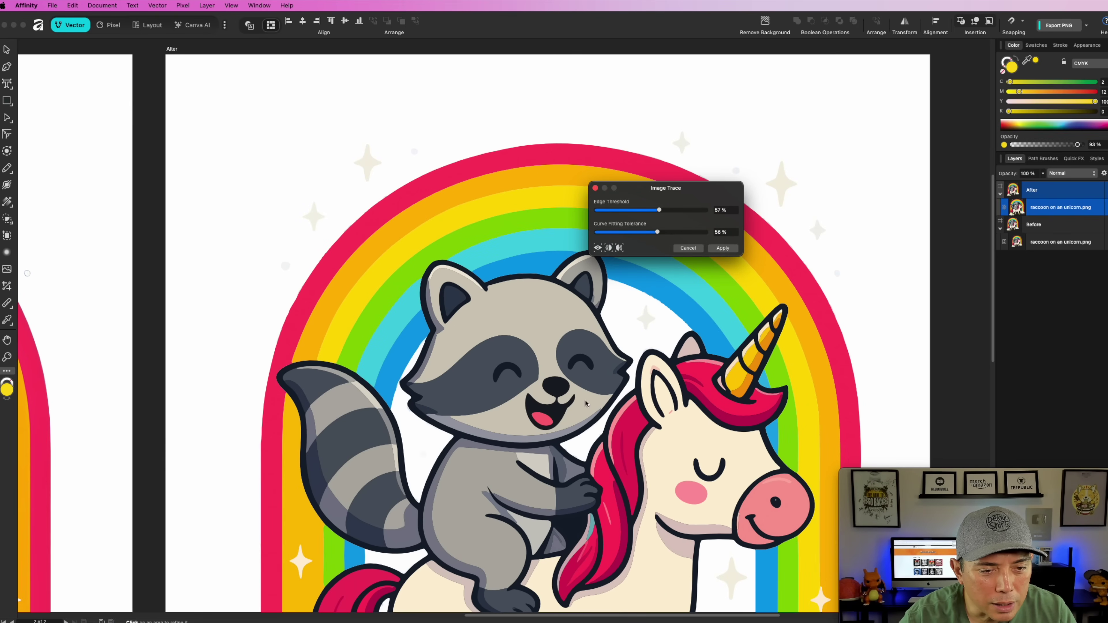
Try Edge Threshold values of 26% and 13%, set it to 2%, and inspect the traced detail around the raccoon's face.
left_click_drag(660, 210, 623, 211)
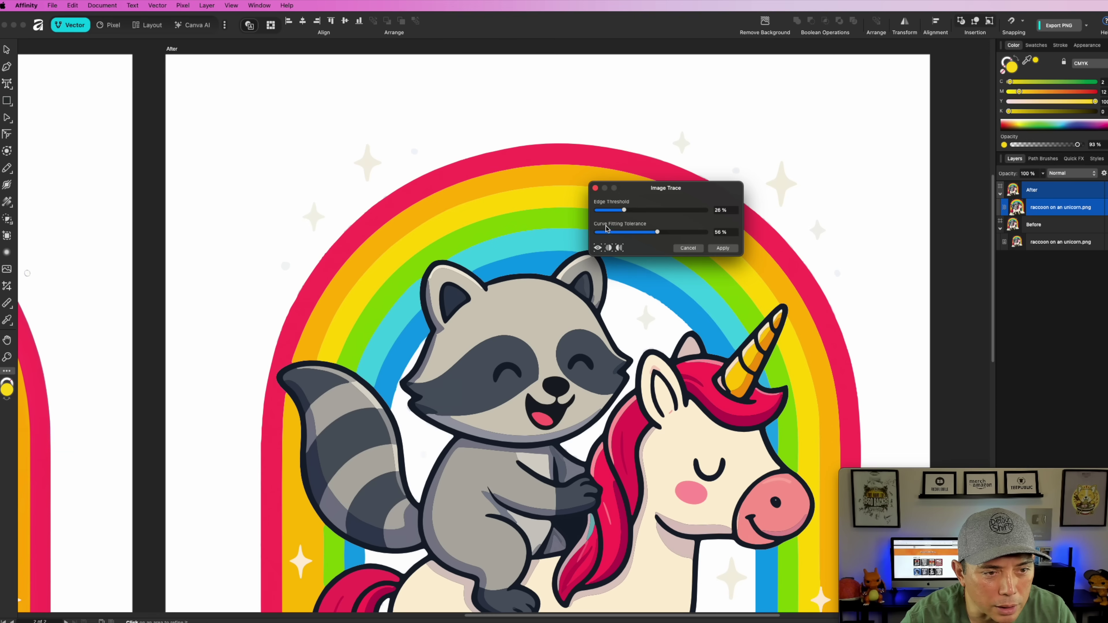
left_click_drag(625, 212, 611, 212)
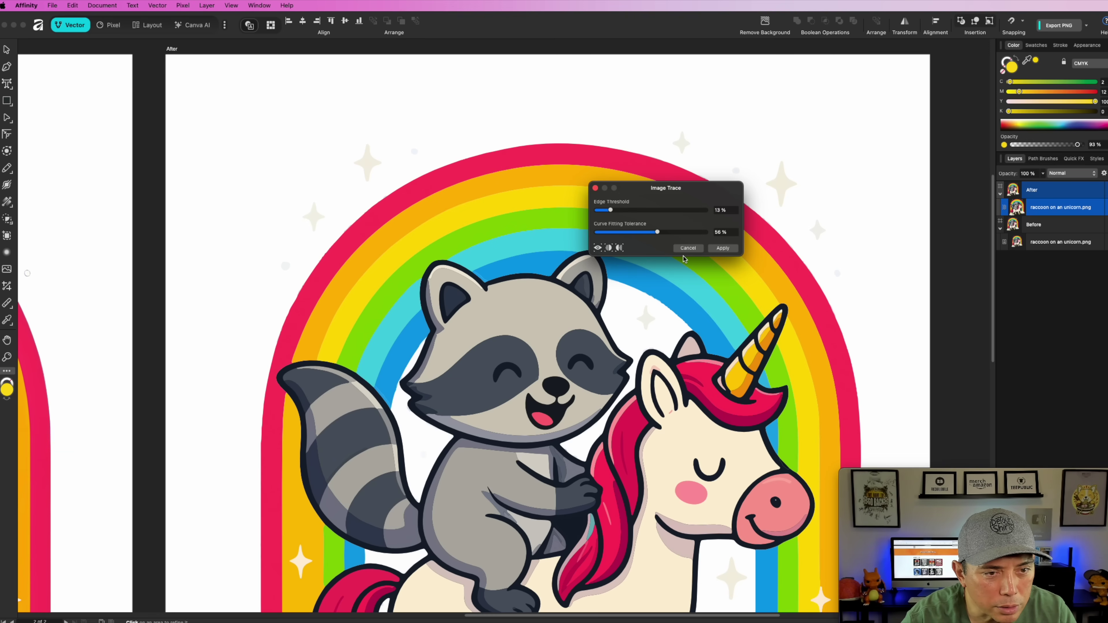
left_click_drag(612, 212, 561, 209)
mouse_move(601, 212)
left_mouse_down()
mouse_move(613, 212)
mouse_move(597, 212)
left_mouse_up()
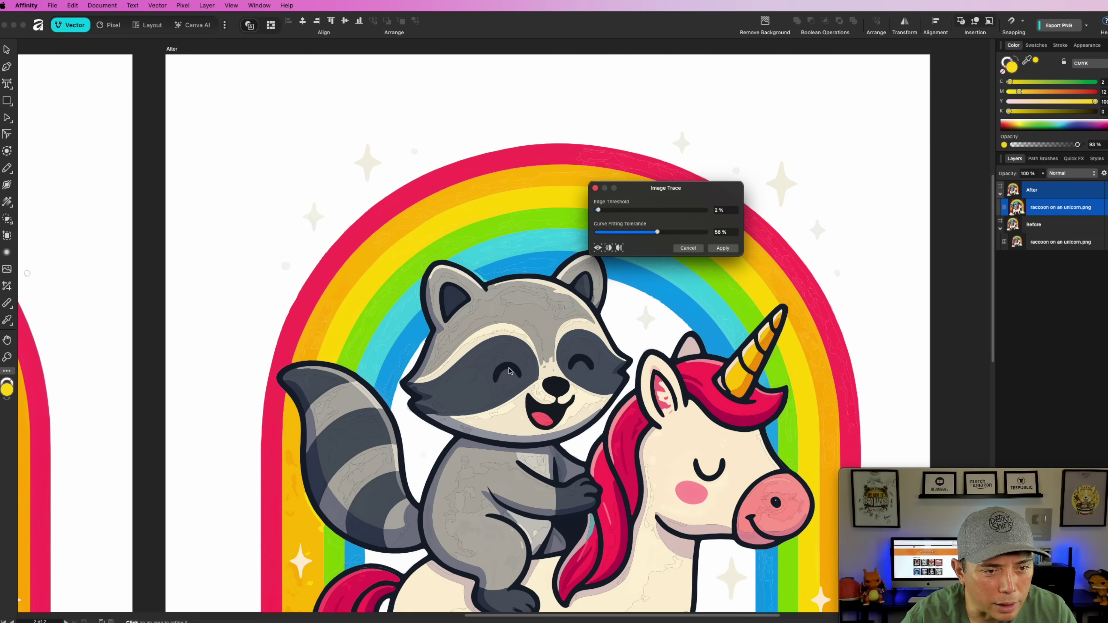
scroll(510, 370, "down", 2)
left_click_drag(510, 332, 717, 337)
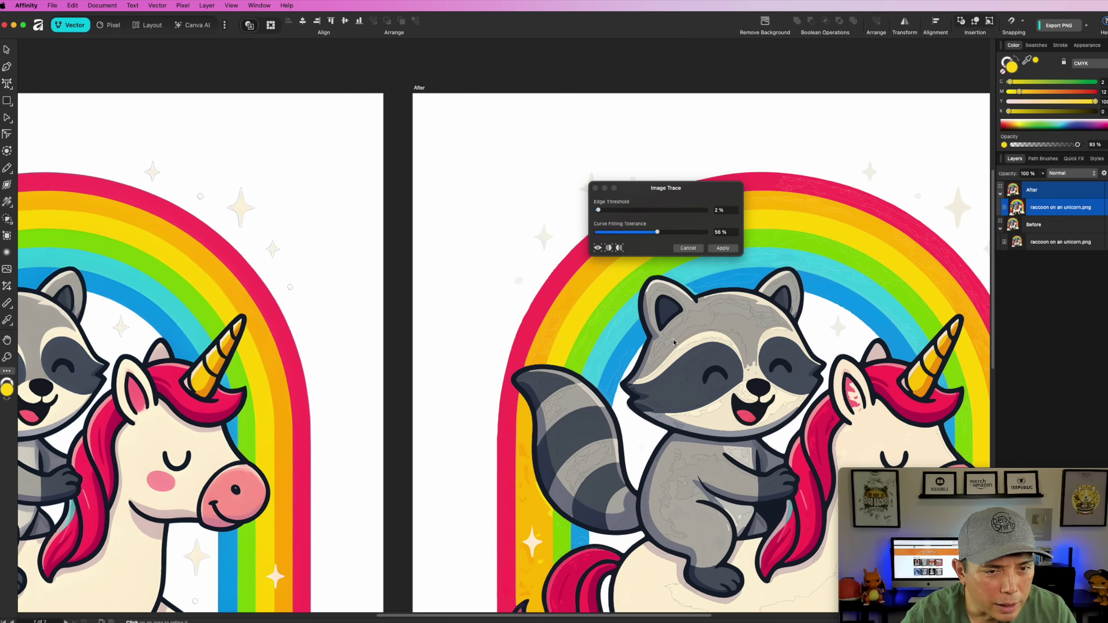
scroll(773, 325, "up", 6)
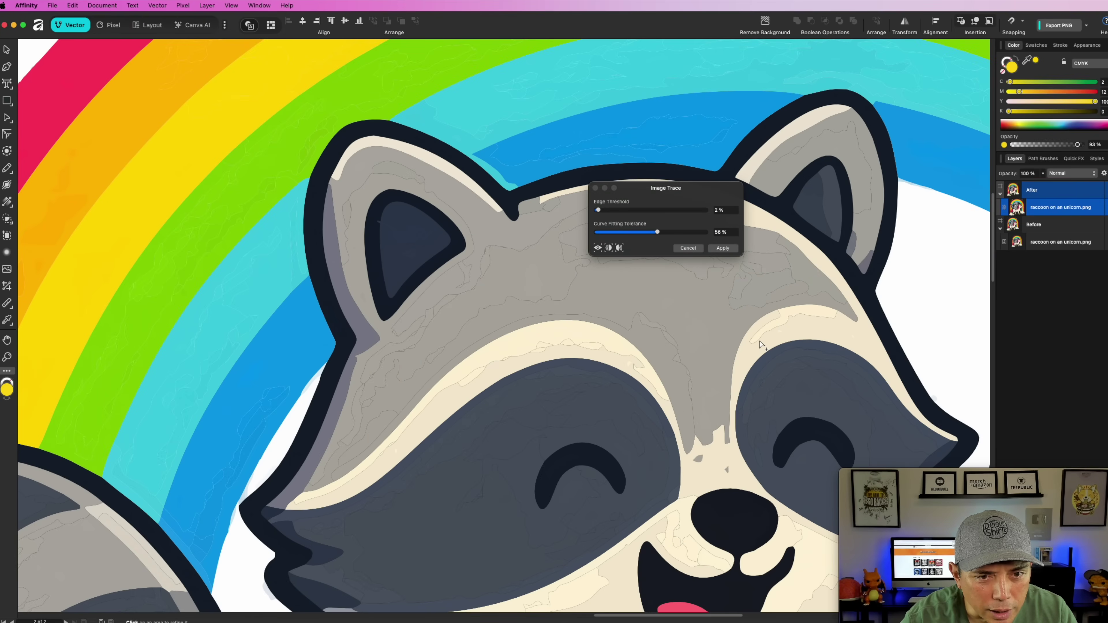
scroll(680, 350, "down", 6)
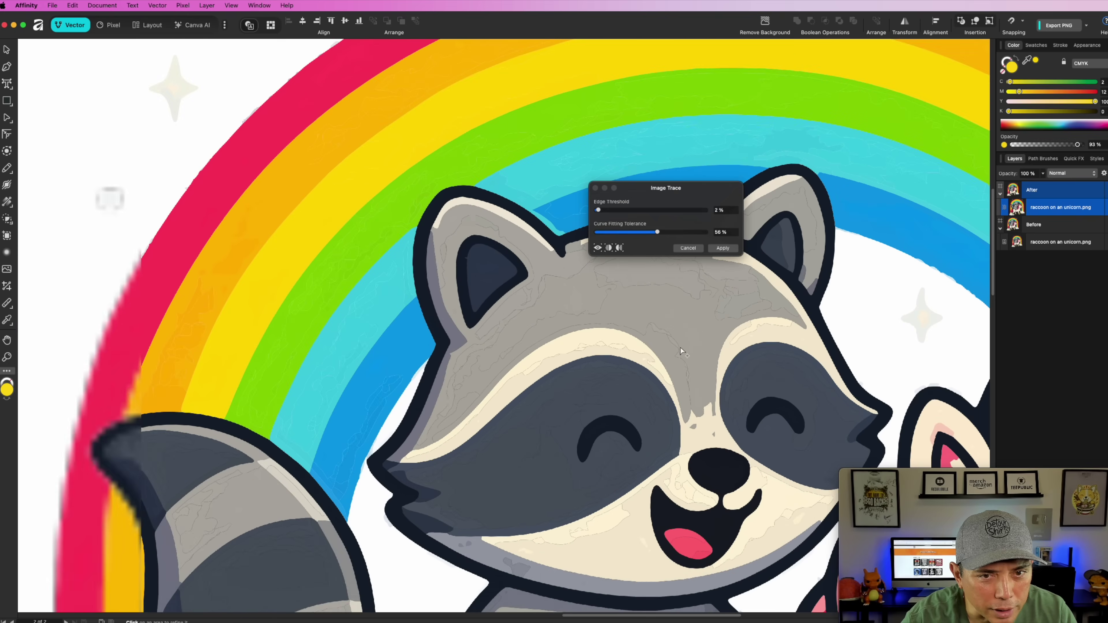
scroll(679, 347, "down", 3)
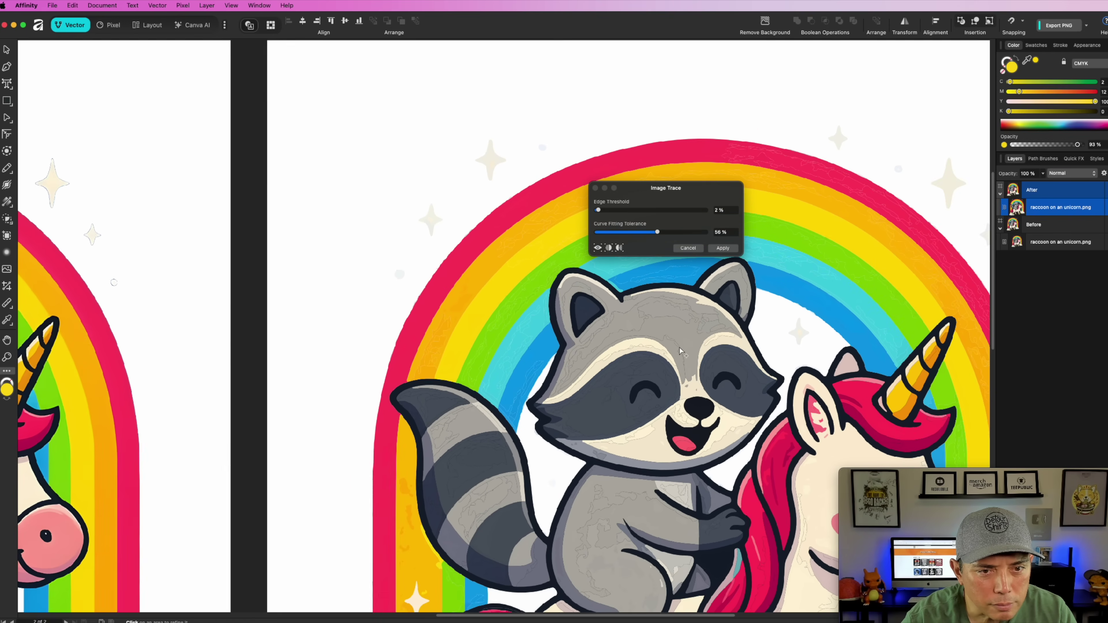
Try Edge Threshold values of 5% and 4% for the After image trace and compare the result with the Before image.
scroll(579, 357, "up", 2)
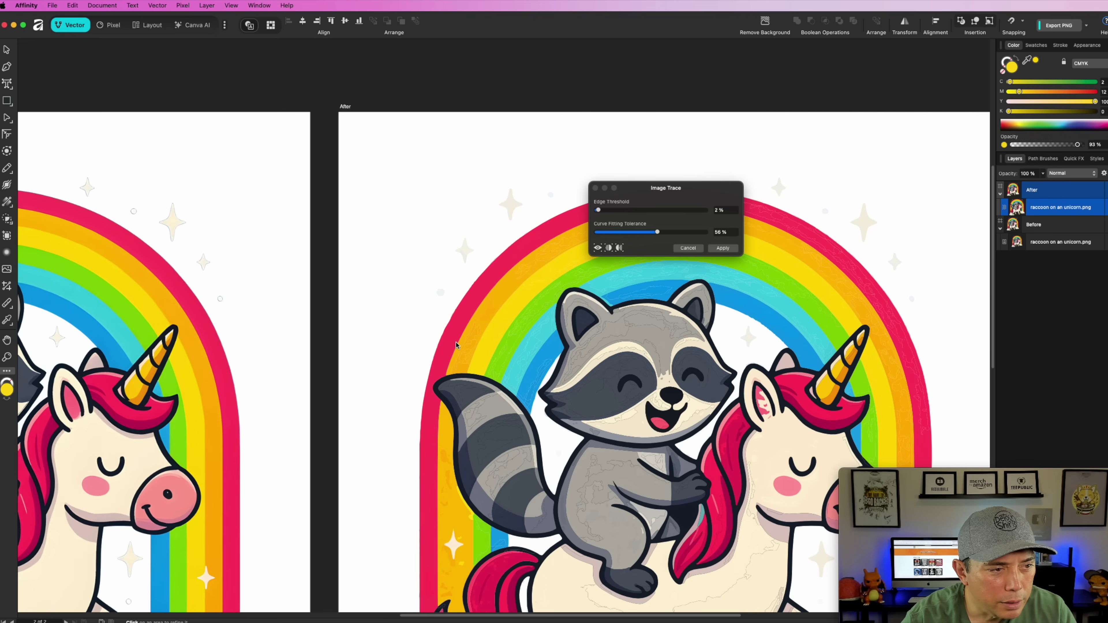
scroll(579, 357, "left", 5)
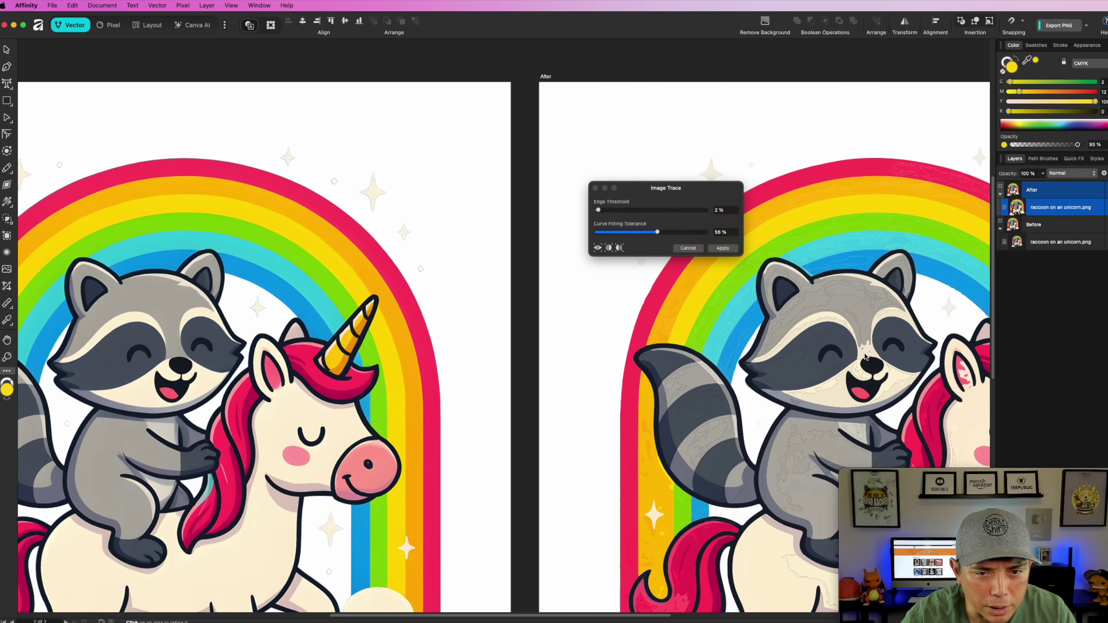
left_click(718, 213)
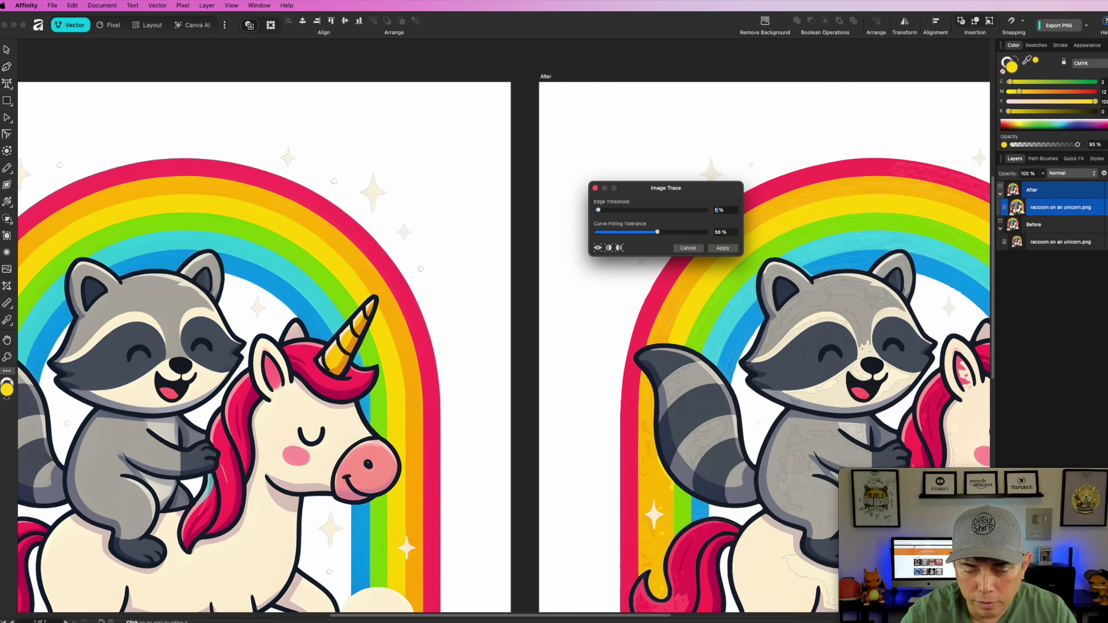
type("5")
key("Return")
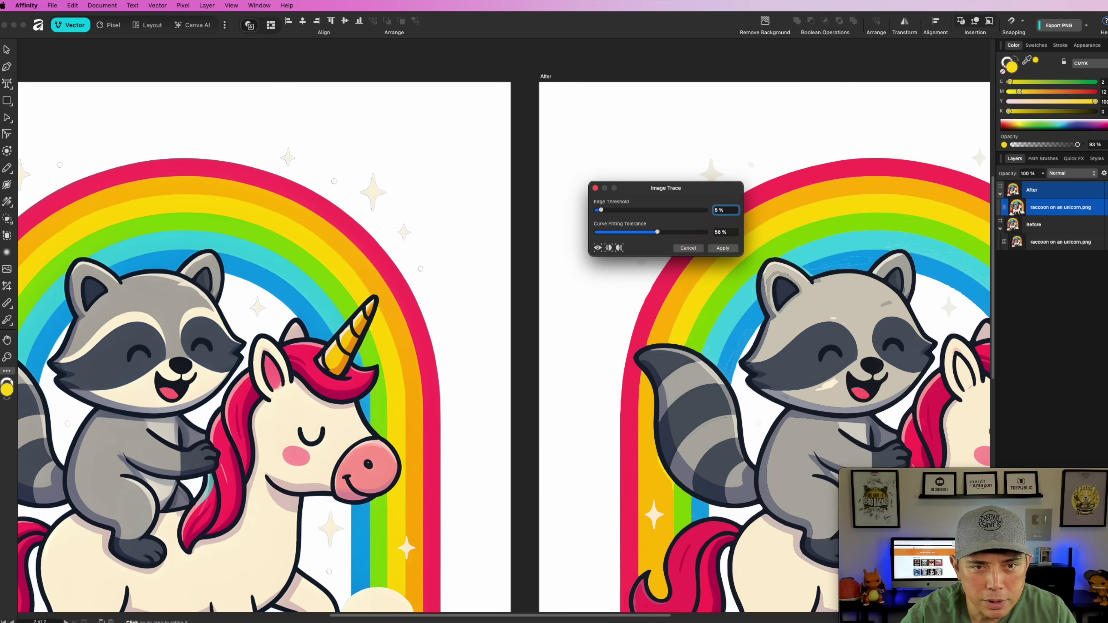
double_click(717, 212)
type("4")
key("Return")
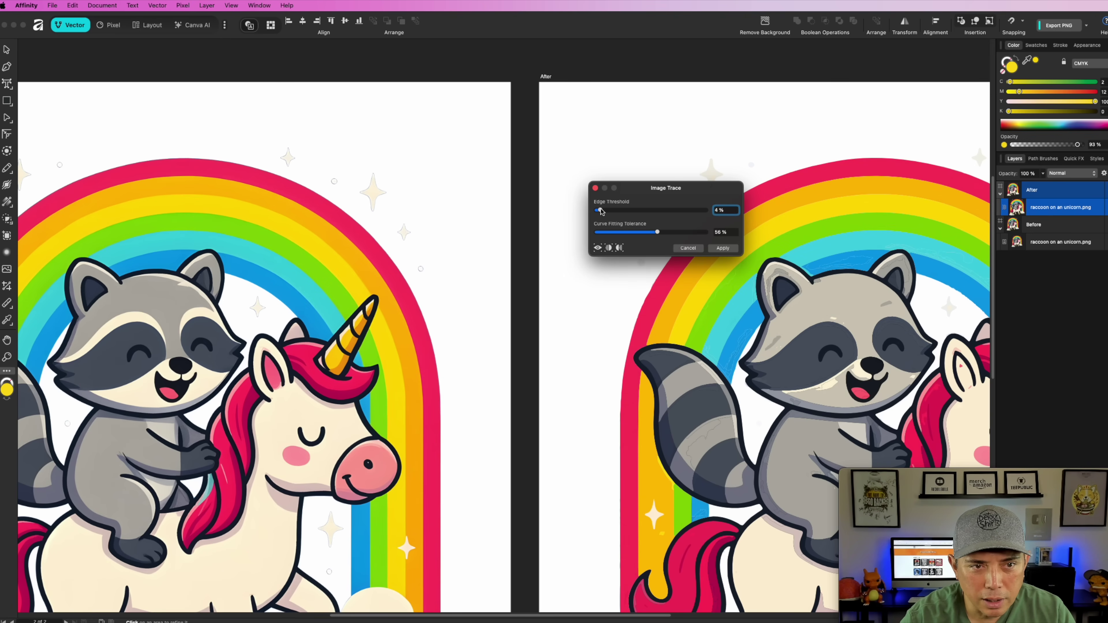
Set the trace's Edge Threshold and Curve Fitting Tolerance to 53% each and apply the trace.
mouse_move(657, 236)
left_mouse_down()
mouse_move(553, 227)
mouse_move(595, 211)
mouse_move(621, 236)
left_mouse_up()
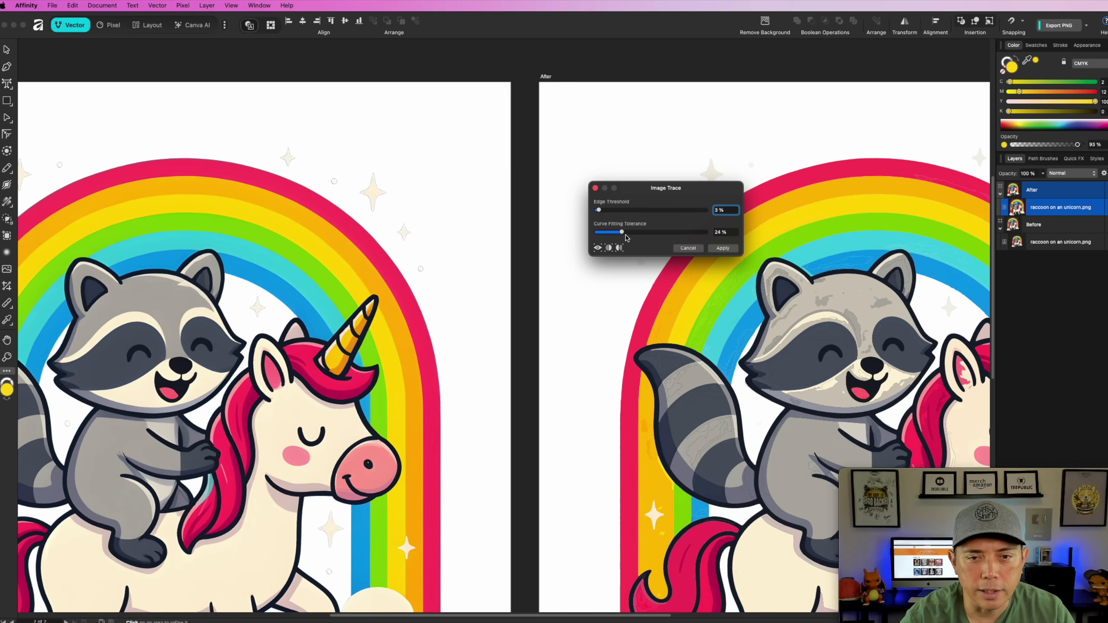
mouse_move(601, 214)
left_mouse_down()
mouse_move(655, 212)
mouse_move(636, 233)
mouse_move(653, 232)
left_mouse_up()
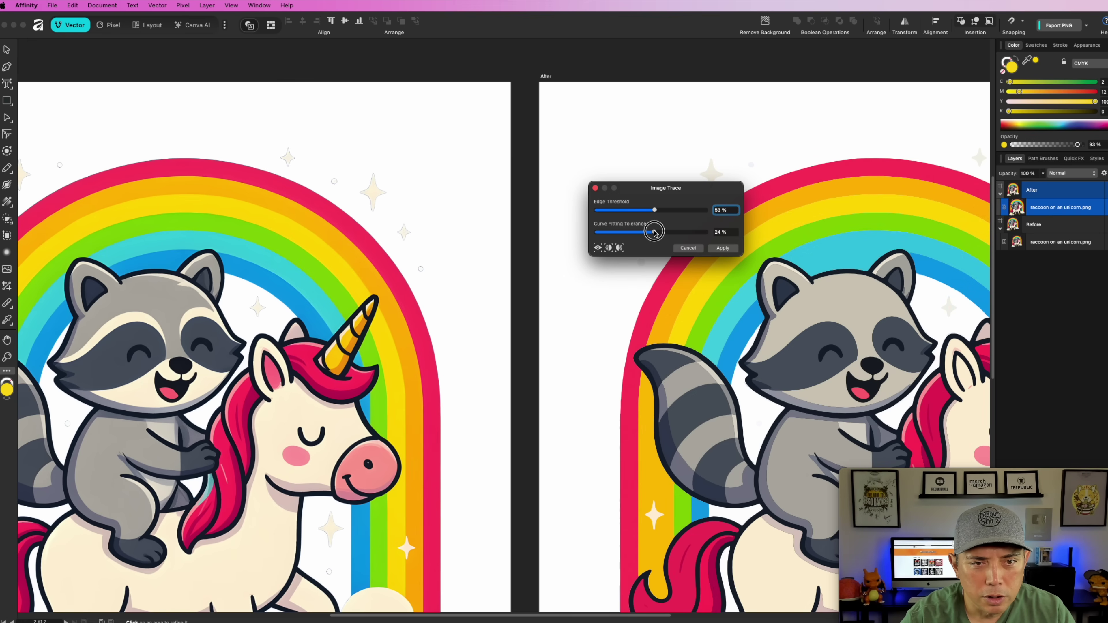
scroll(598, 347, "down", 3)
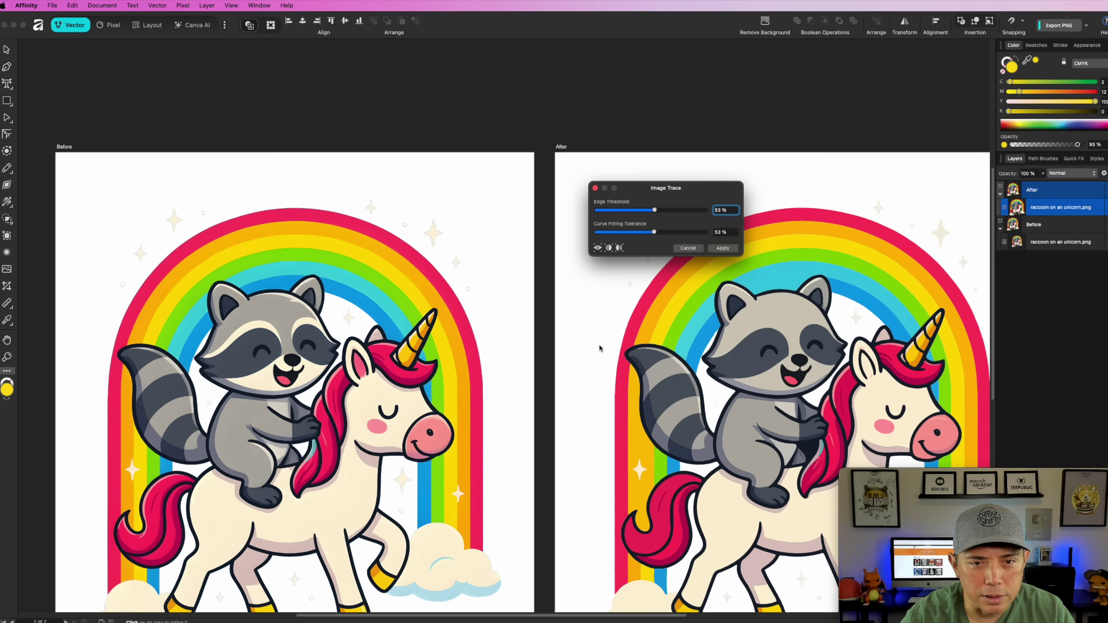
left_click(717, 247)
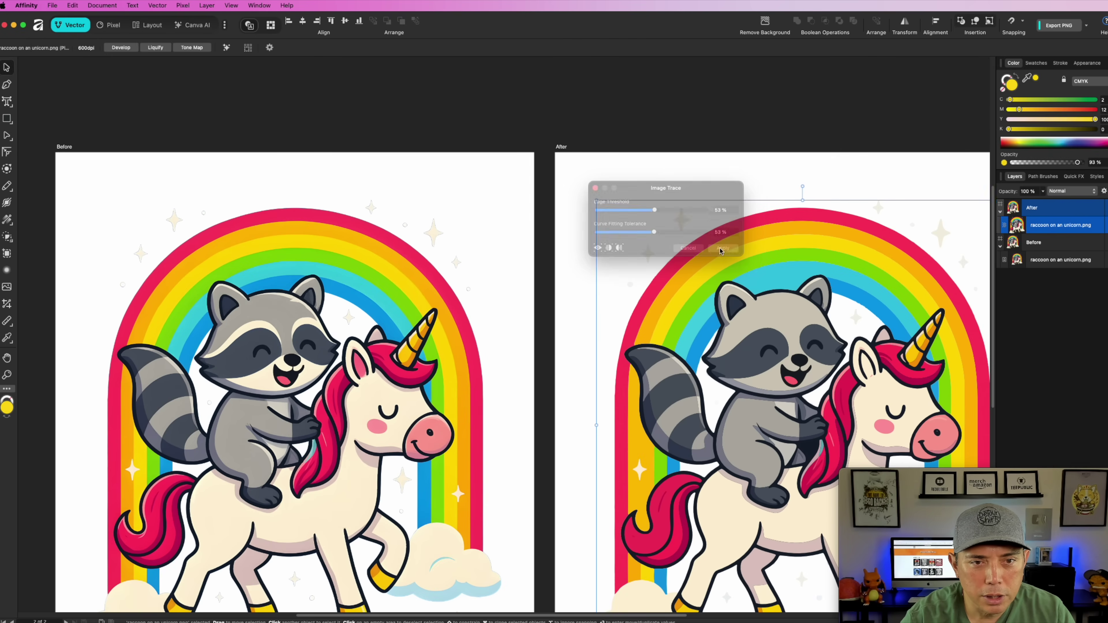
Inspect the traced raccoon artwork against the Before image and check that the blue rainbow segment can be selected as its own curve.
left_click_drag(723, 182, 505, 116)
left_click(646, 421)
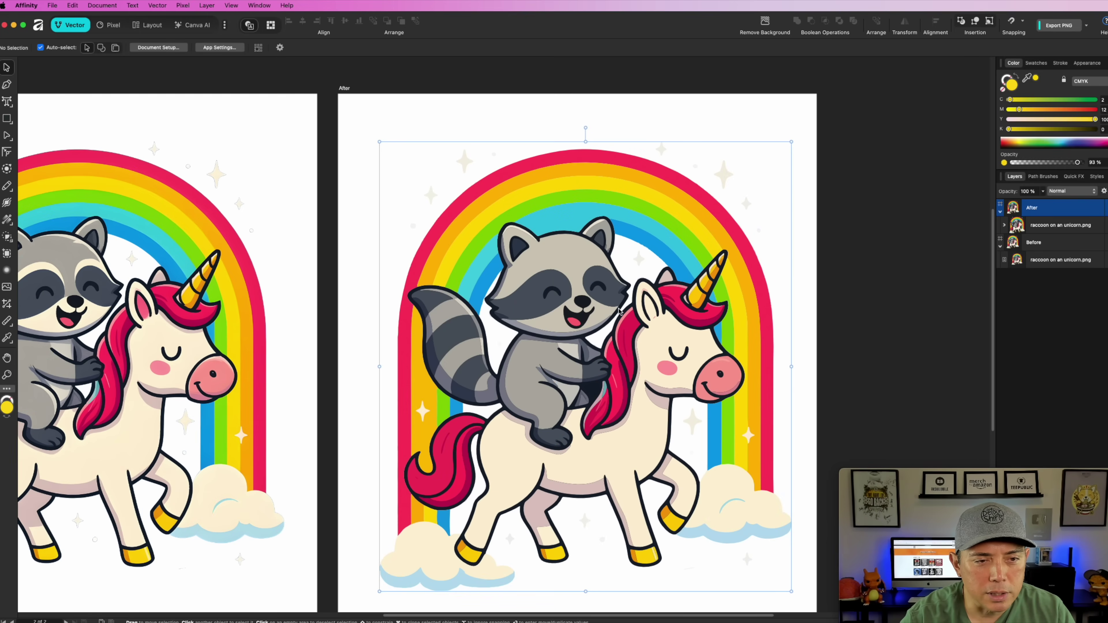
scroll(616, 323, "up", 6)
scroll(789, 341, "down", 8)
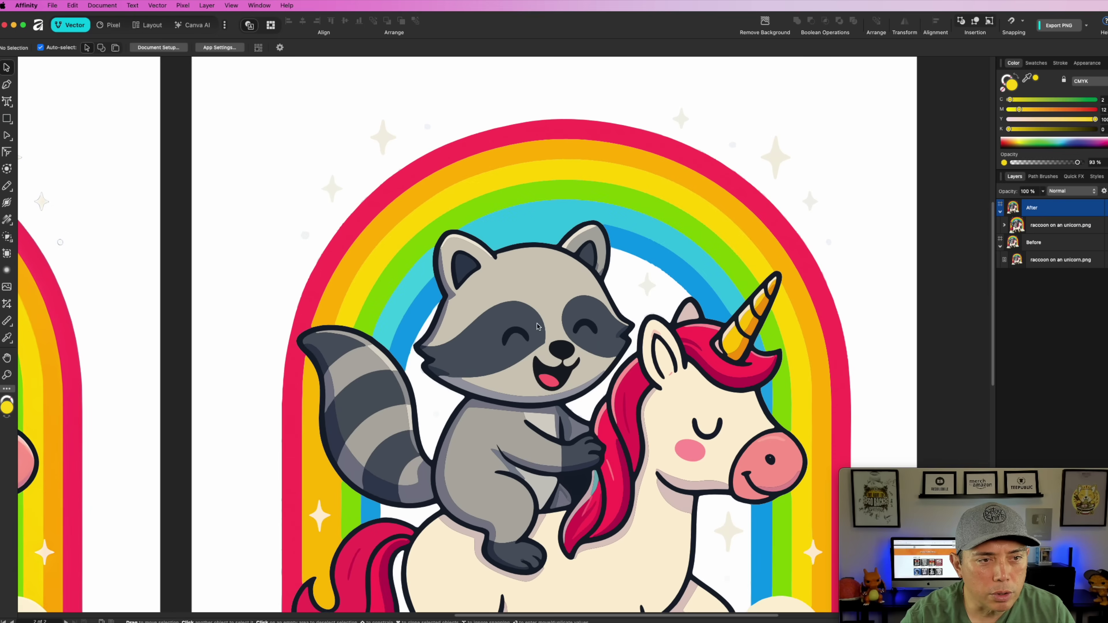
scroll(537, 326, "left", 10)
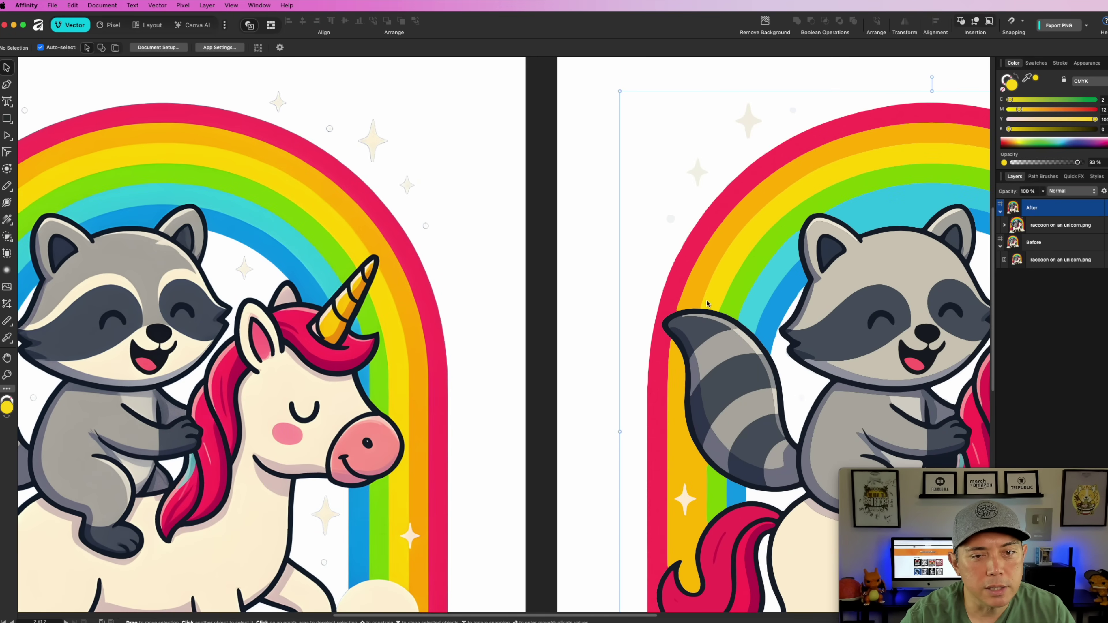
double_click(786, 303)
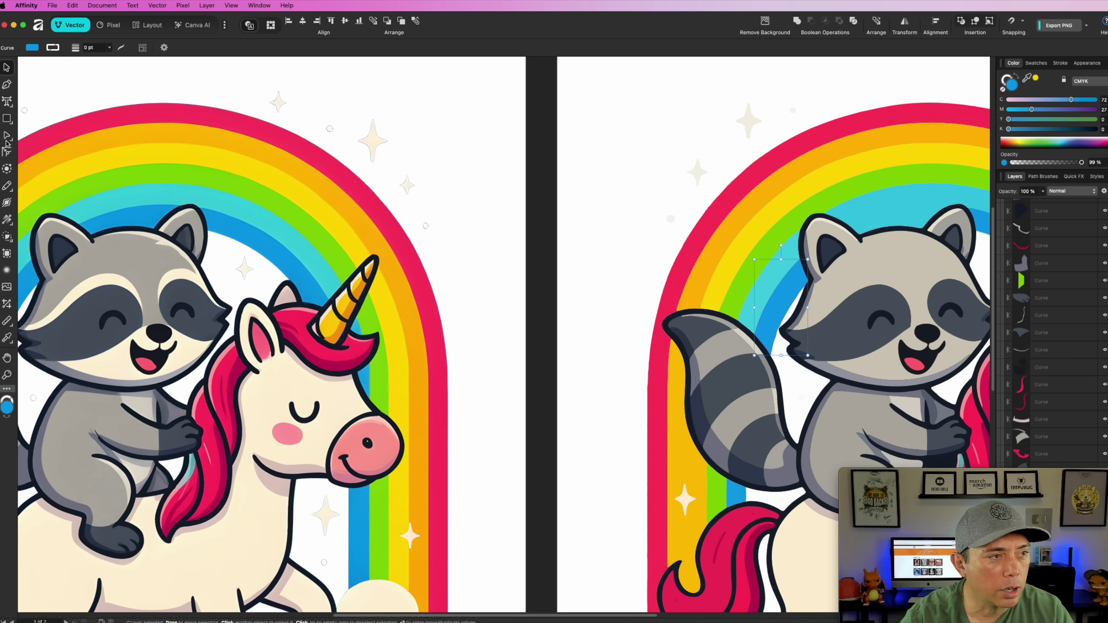
left_click(588, 186)
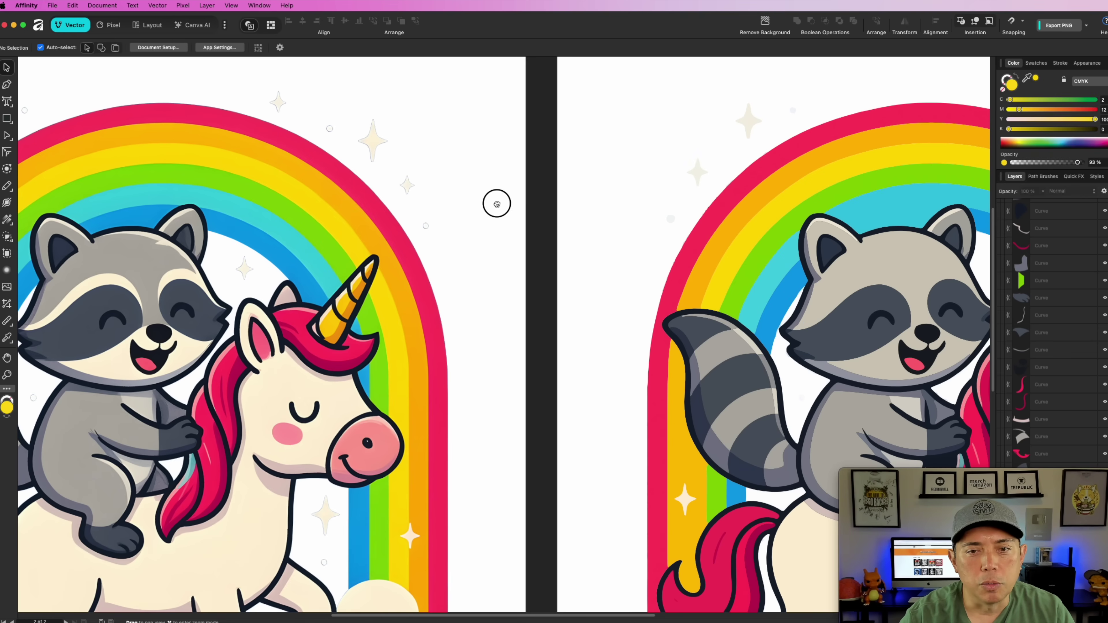
left_click_drag(494, 203, 614, 191)
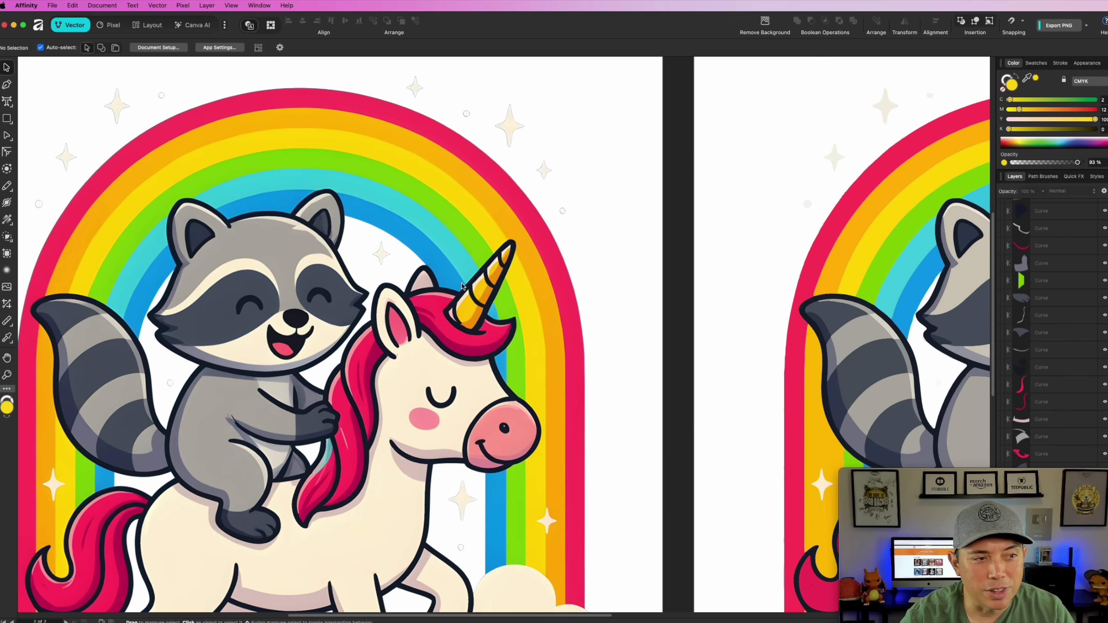
Try outlining the cream patch above the Before raccoon's eye with the Pen tool, and delete the drawn shape.
scroll(300, 282, "left", 3)
scroll(300, 283, "up", 10)
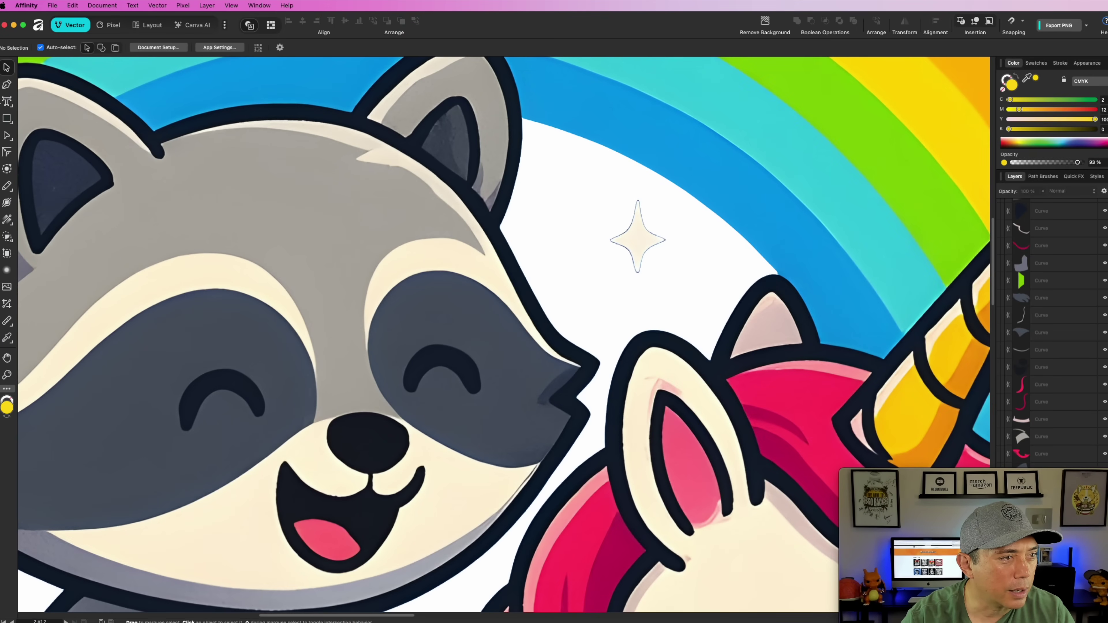
left_click(6, 89)
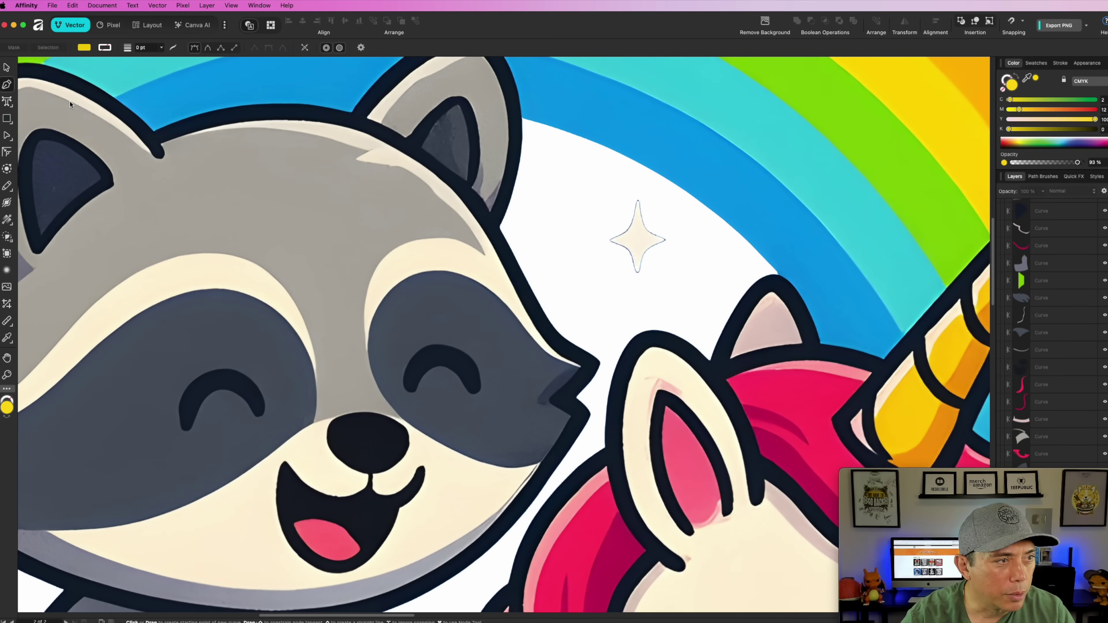
left_click(368, 356)
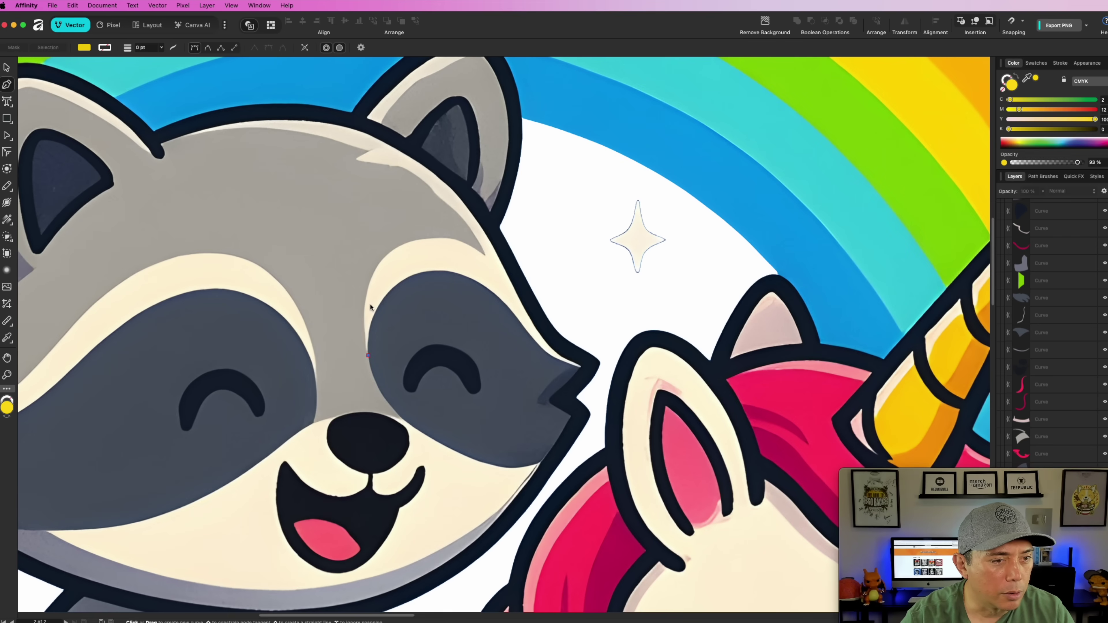
left_click_drag(404, 245, 500, 267)
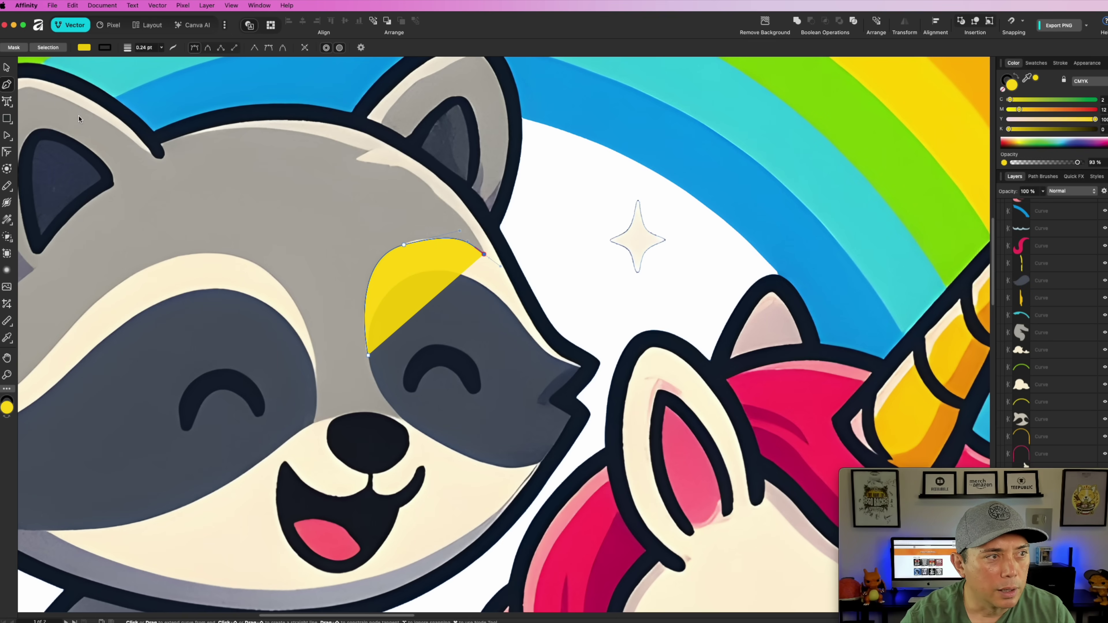
key("v")
key("Delete")
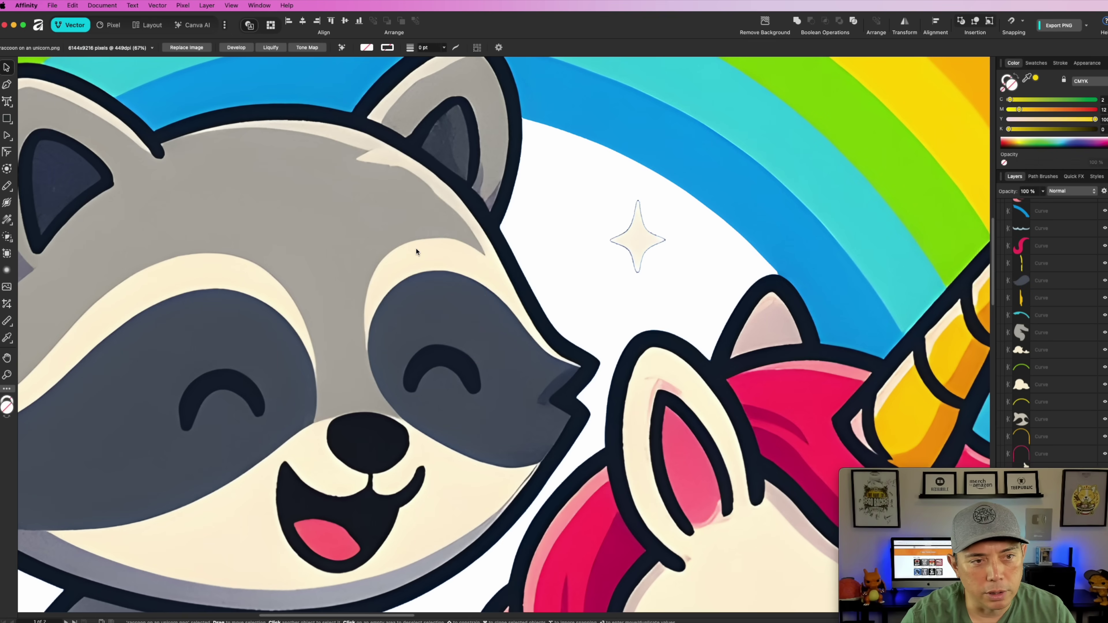
Compare the raccoon's face markings and the overall artwork between the Before and After artboards.
scroll(504, 304, "down", 5)
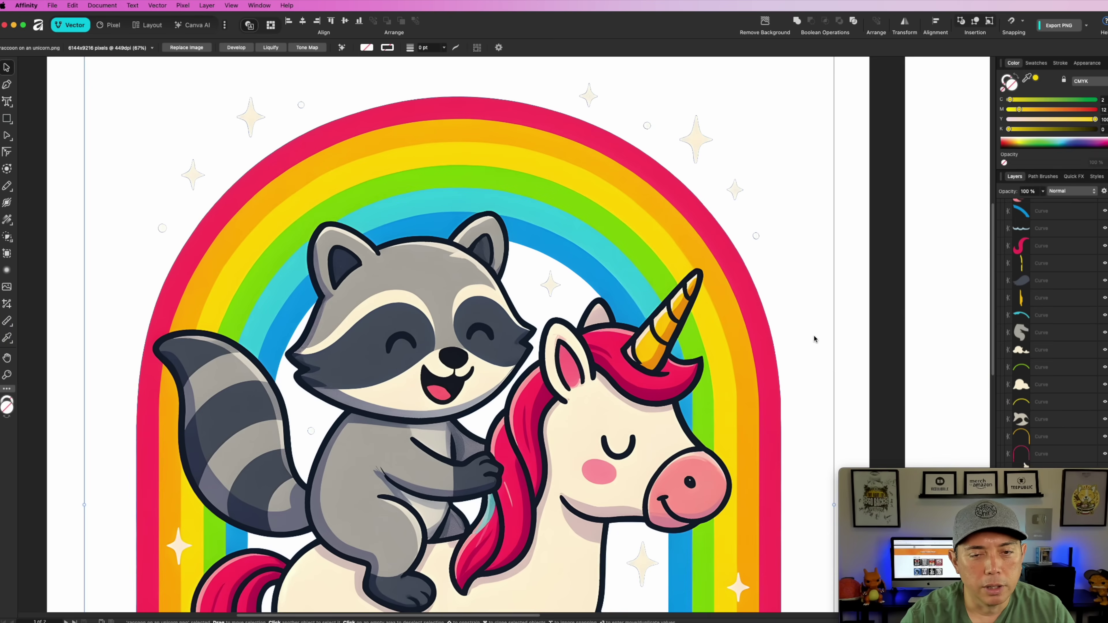
scroll(784, 345, "up", 5)
scroll(488, 312, "down", 5)
scroll(634, 268, "up", 5)
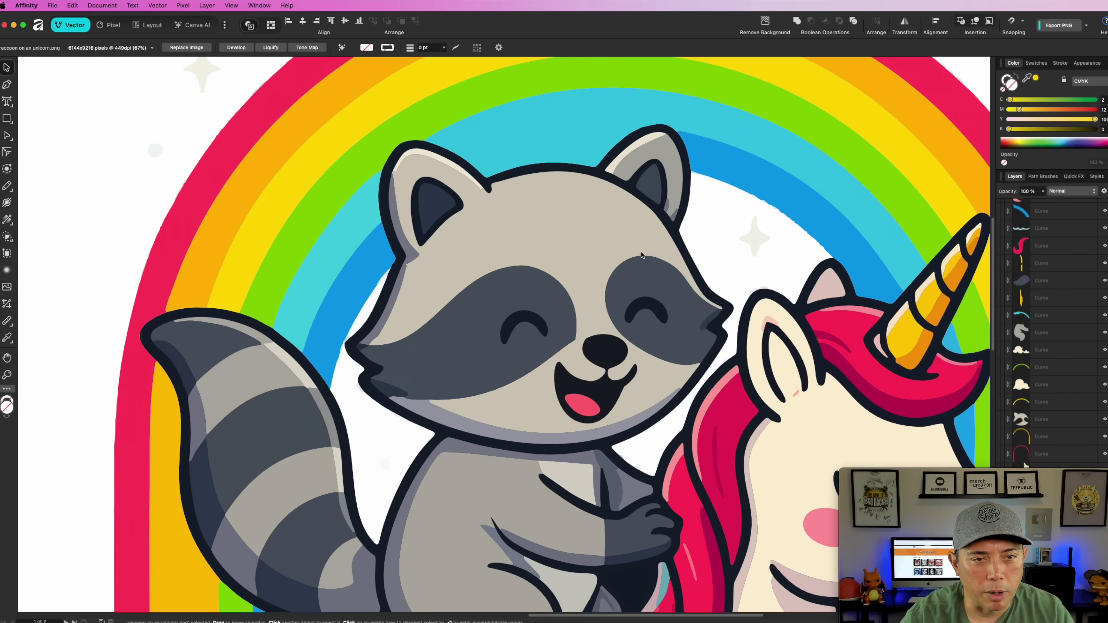
scroll(690, 289, "up", 3)
left_click(686, 235)
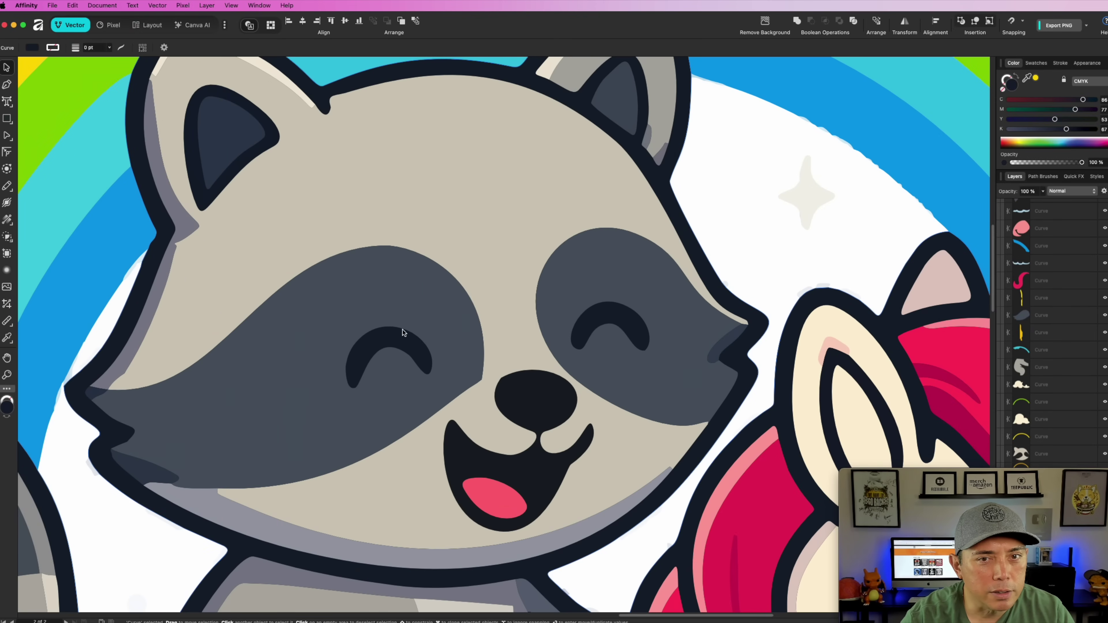
scroll(403, 333, "down", 2)
scroll(719, 290, "down", 5)
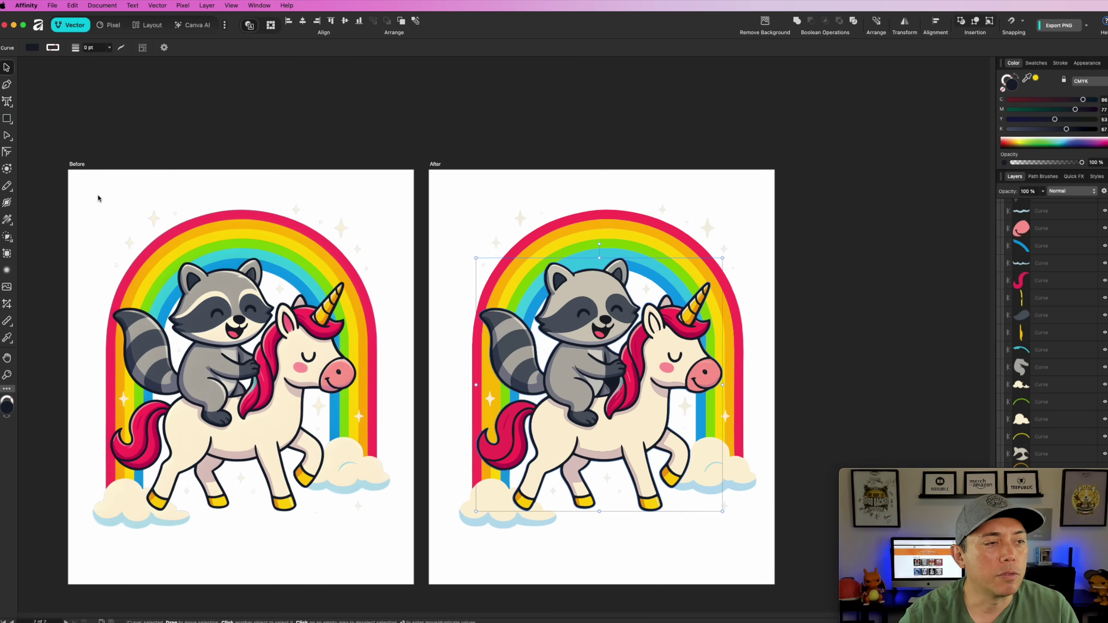
Delete the raccoon image from the Before artboard and the traced raccoon group from the After artboard.
left_click_drag(44, 183, 404, 546)
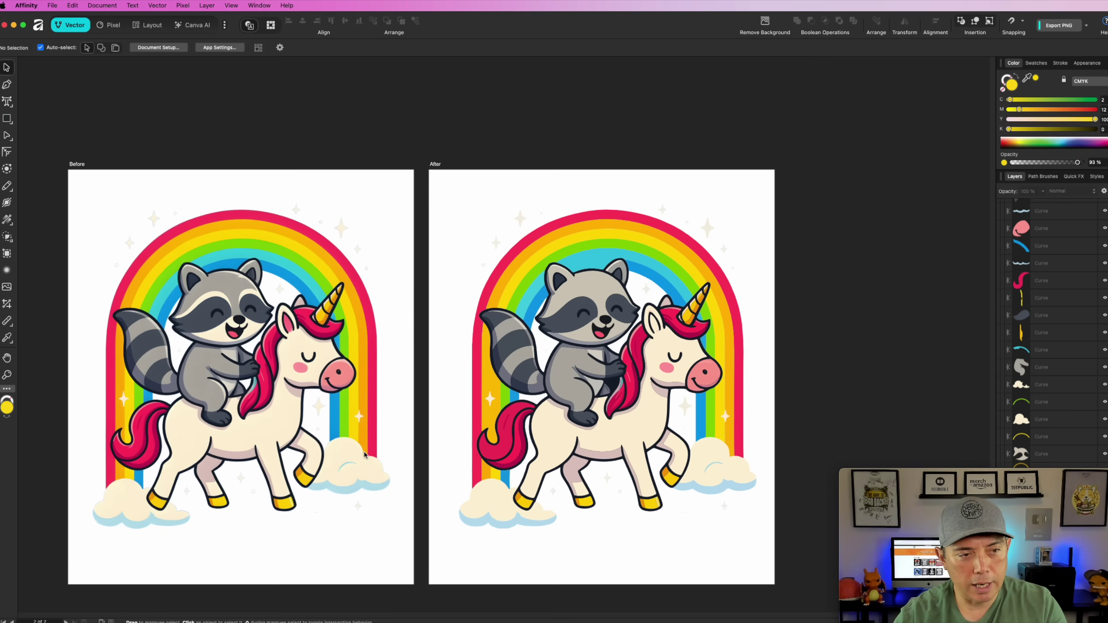
left_click(391, 456)
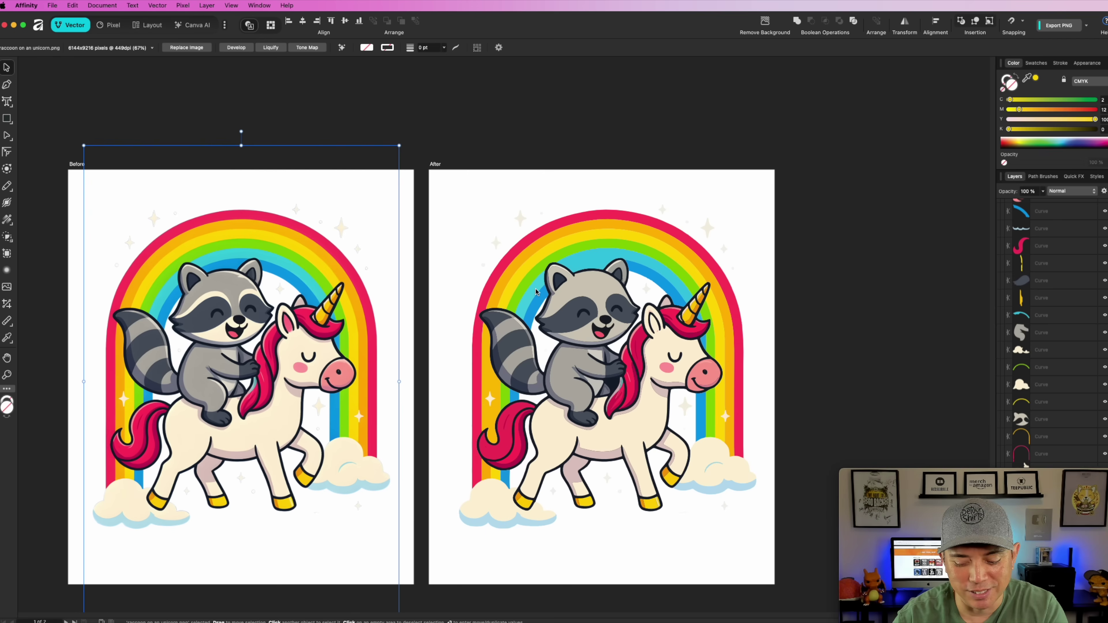
key("Delete")
left_click(681, 289)
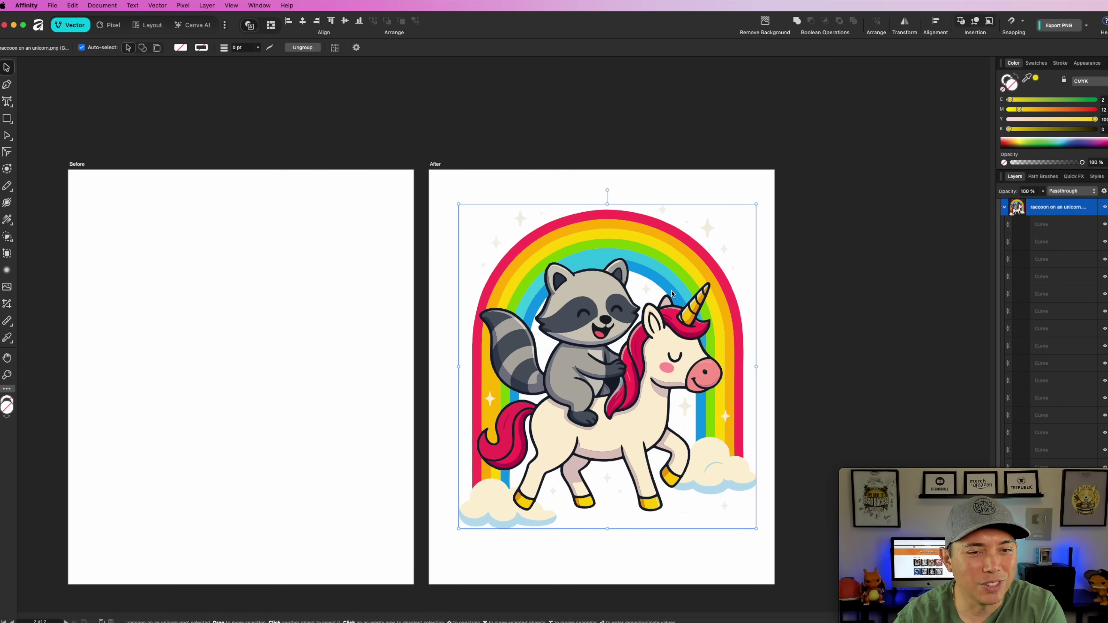
key("Delete")
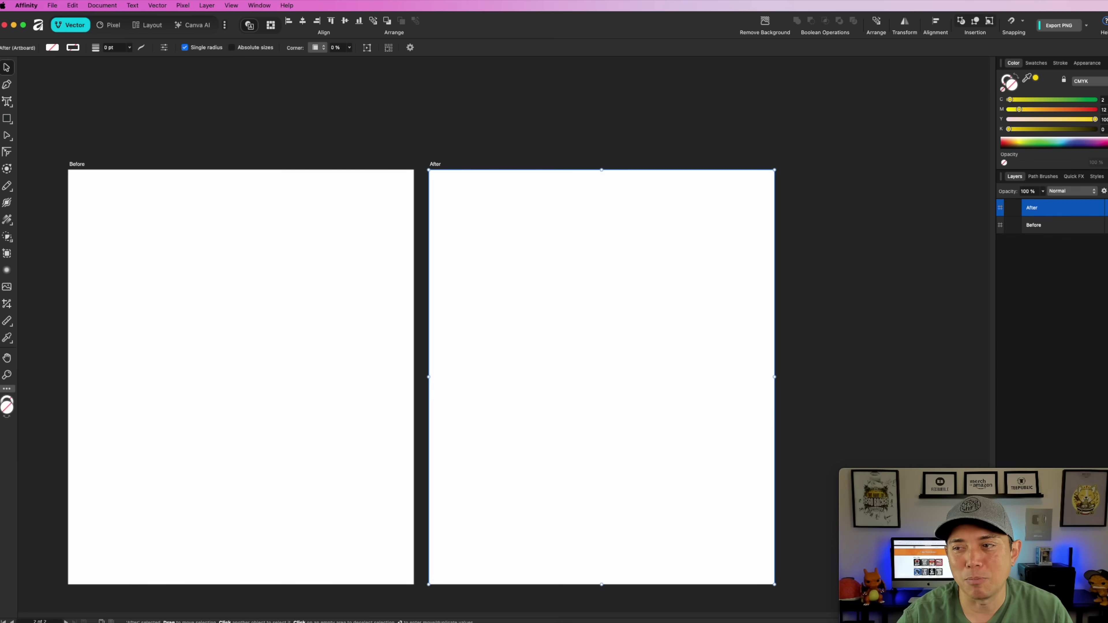
Place Pixel bear.png on the Before artboard, enlarge it to fill most of the width, and check its pixelated edges.
left_click_drag(285, 346, 188, 293)
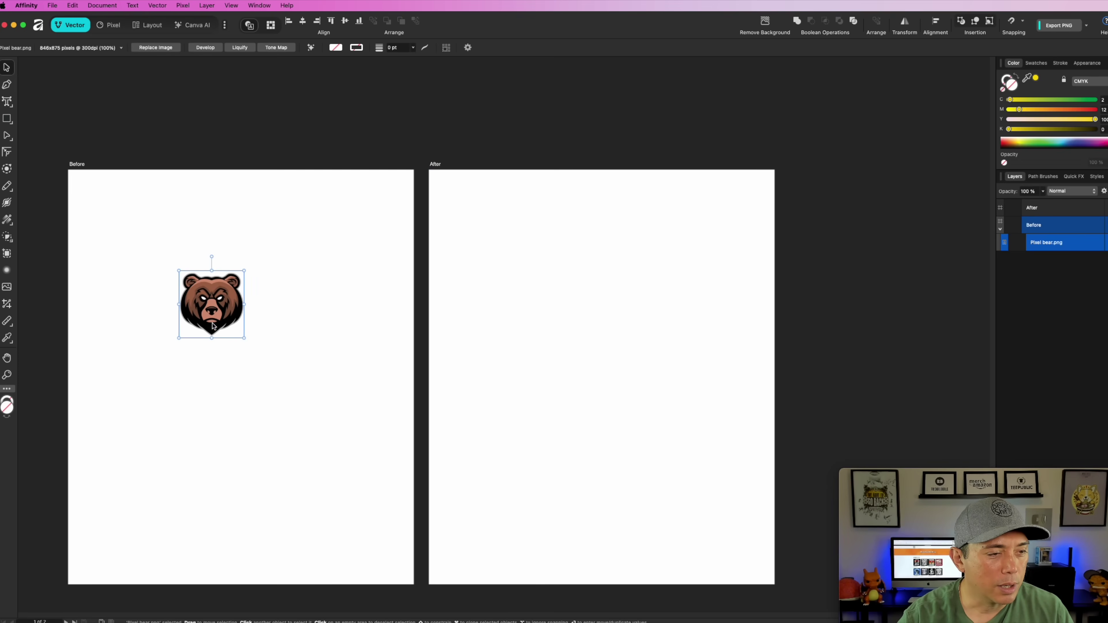
left_click_drag(245, 339, 398, 522)
left_click_drag(288, 388, 219, 341)
scroll(161, 294, "up", 10)
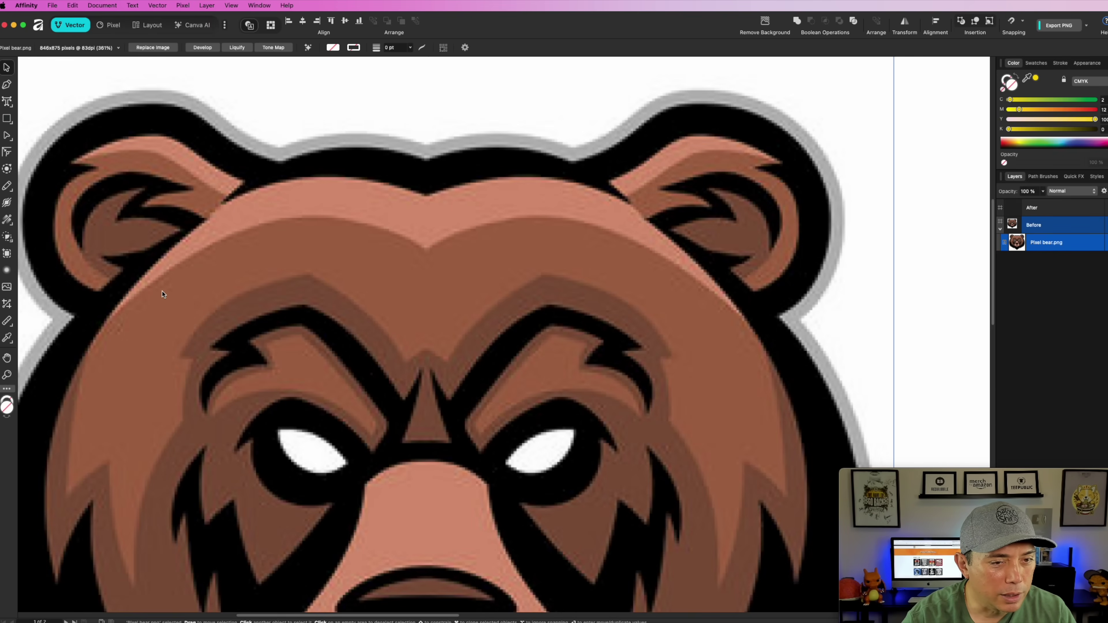
scroll(418, 350, "down", 10)
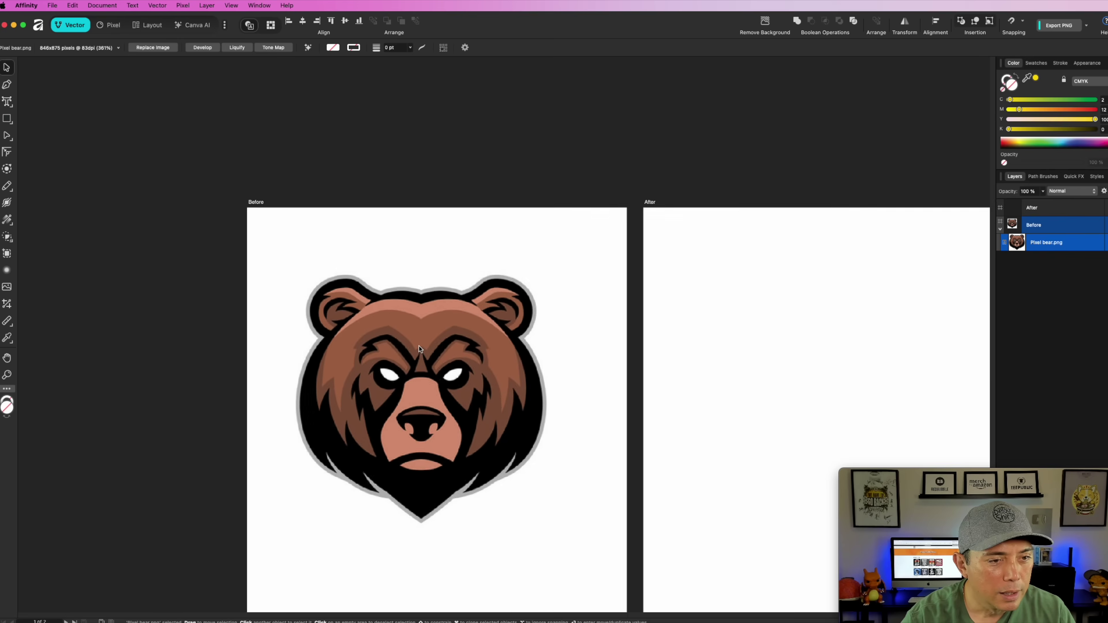
Copy the bear image onto the After artboard and position it near the artboard's horizontal centre.
left_click_drag(454, 398, 848, 398)
left_click_drag(633, 232, 369, 151)
left_click(575, 286)
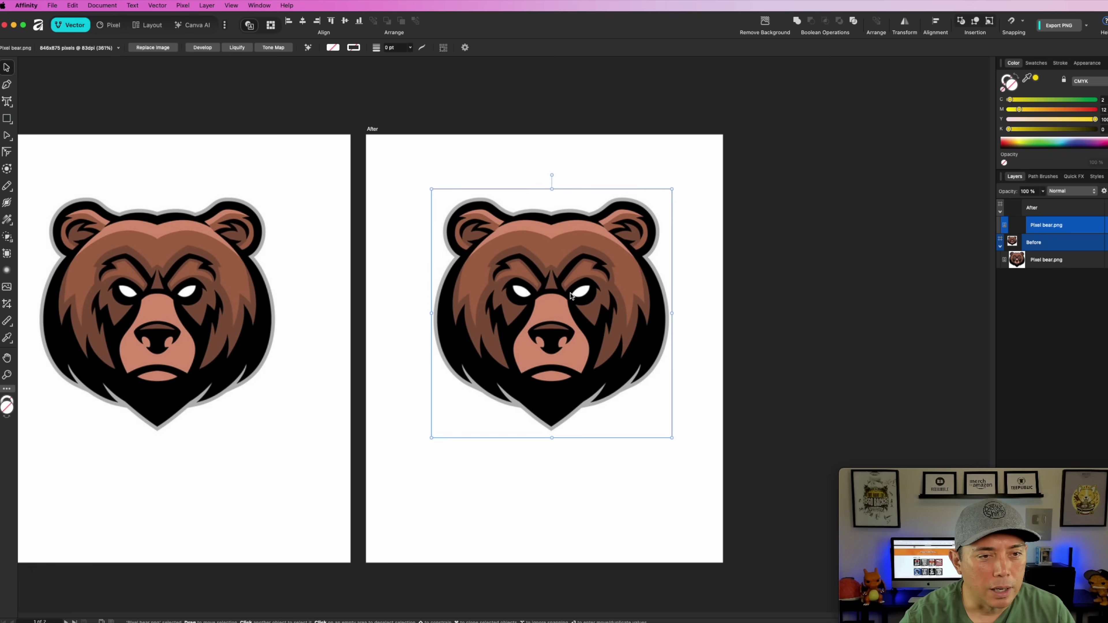
left_click_drag(576, 286, 576, 299)
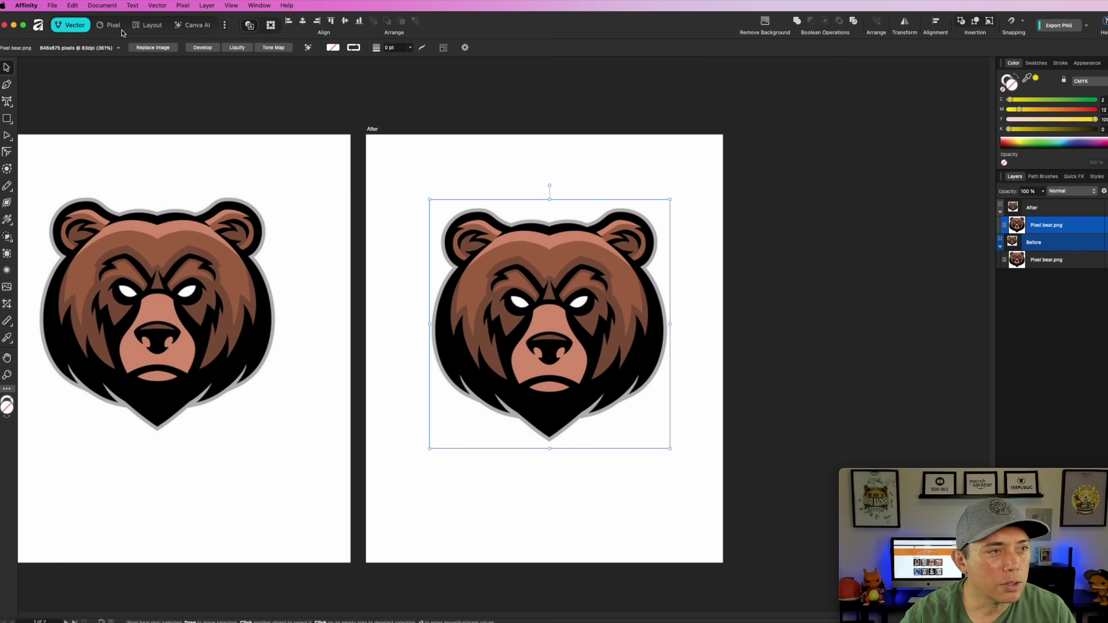
Start Super Resolution on the After artboard's bear at 200% scale and compare its edges across the before/after split preview.
left_click(195, 26)
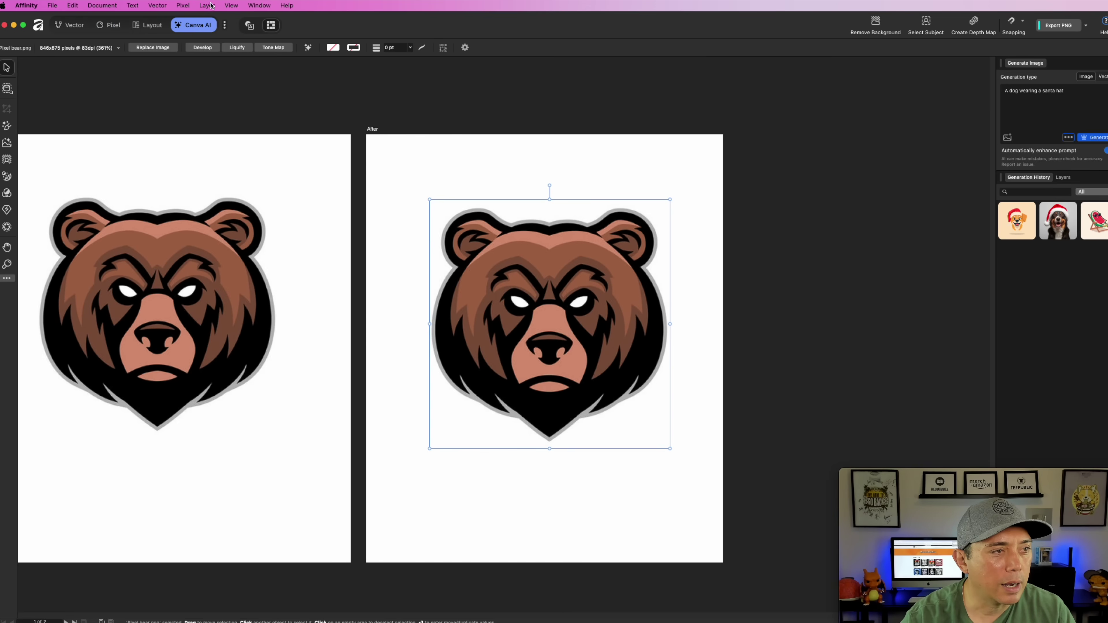
left_click(7, 211)
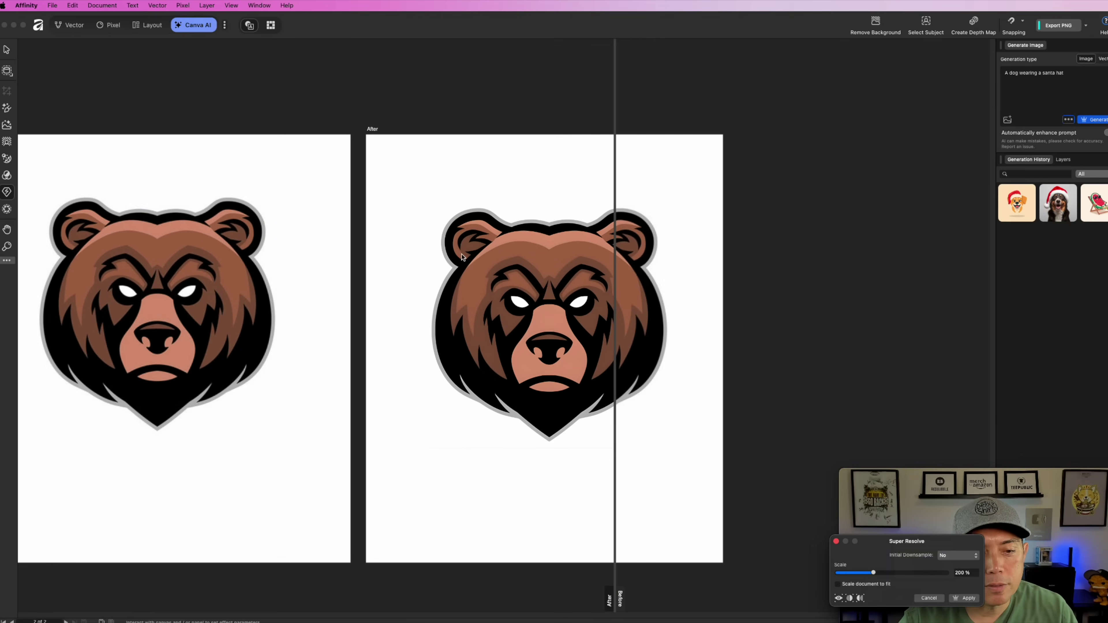
scroll(466, 301, "up", 5)
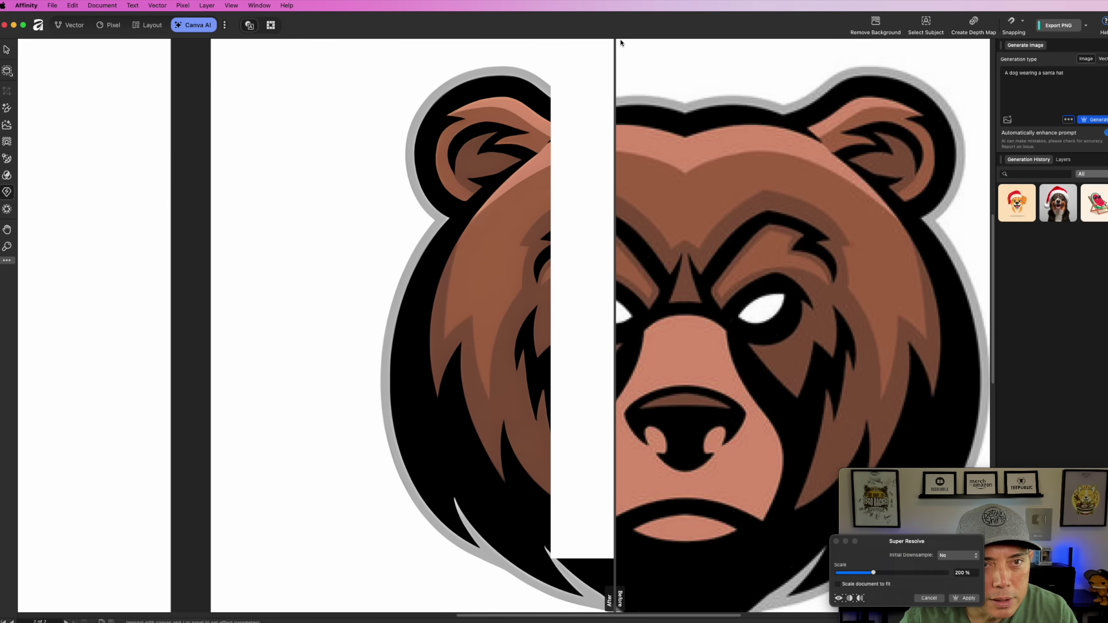
left_click_drag(615, 41, 491, 162)
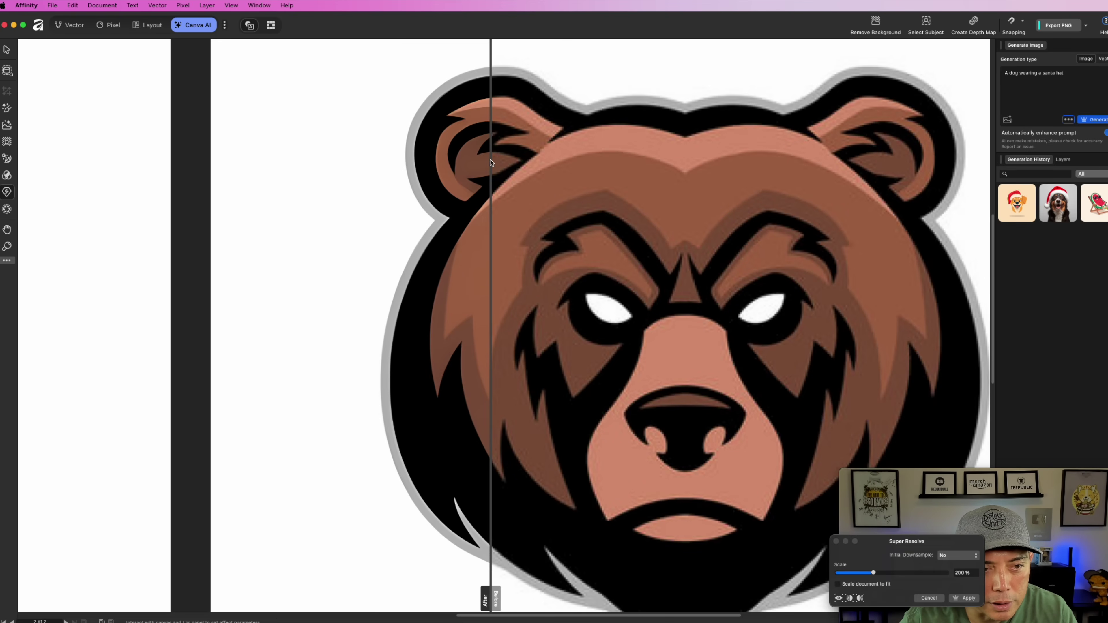
scroll(446, 305, "up", 10)
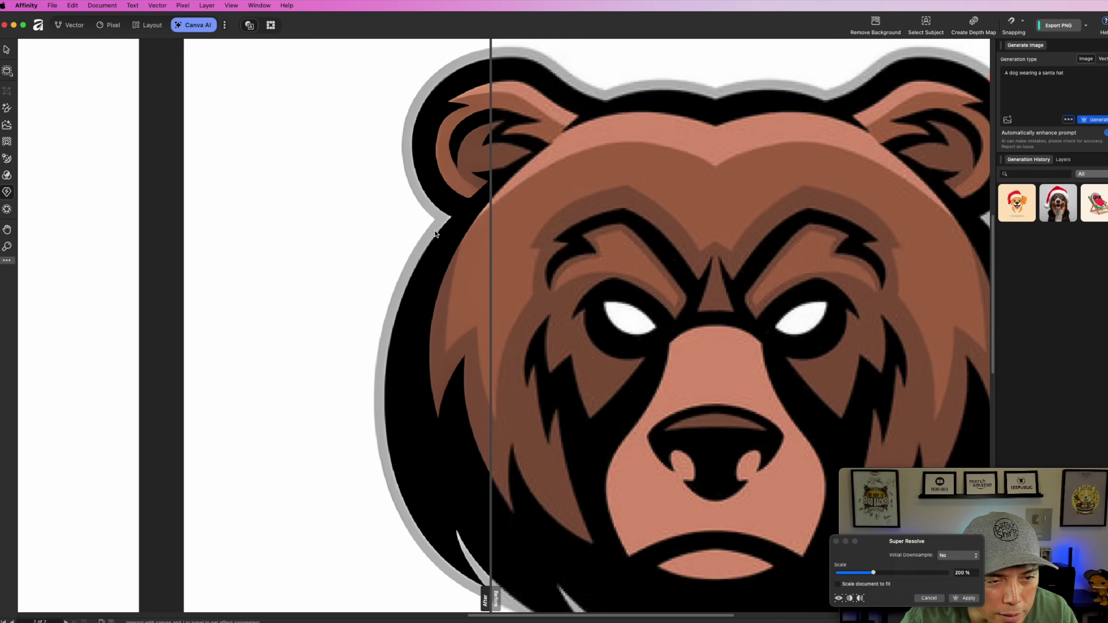
scroll(442, 358, "down", 10)
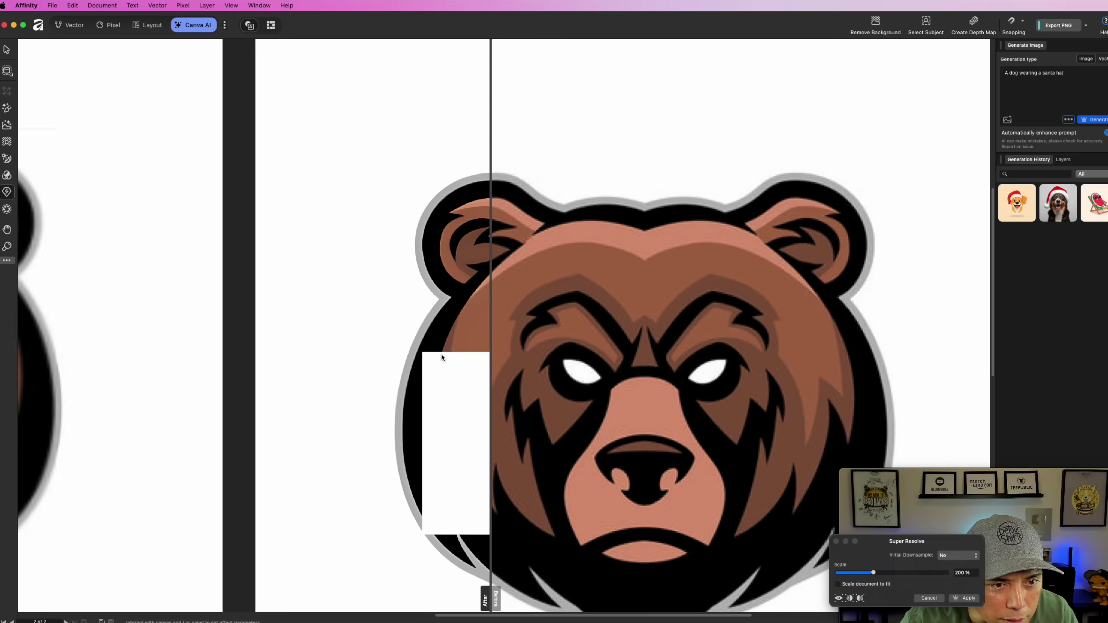
scroll(599, 345, "down", 2)
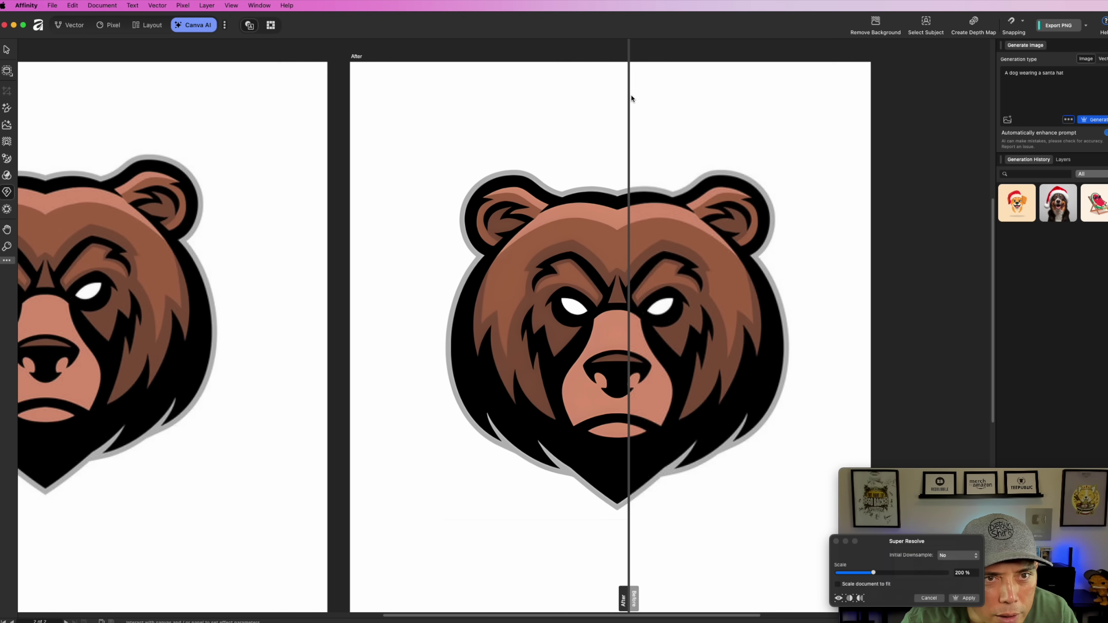
left_click_drag(628, 97, 537, 97)
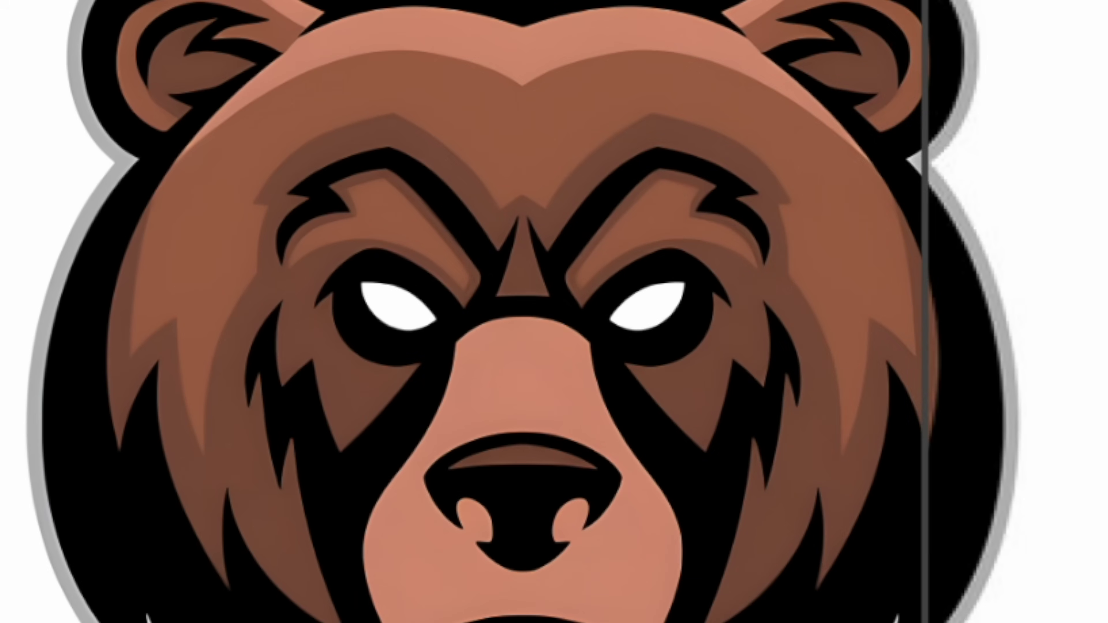